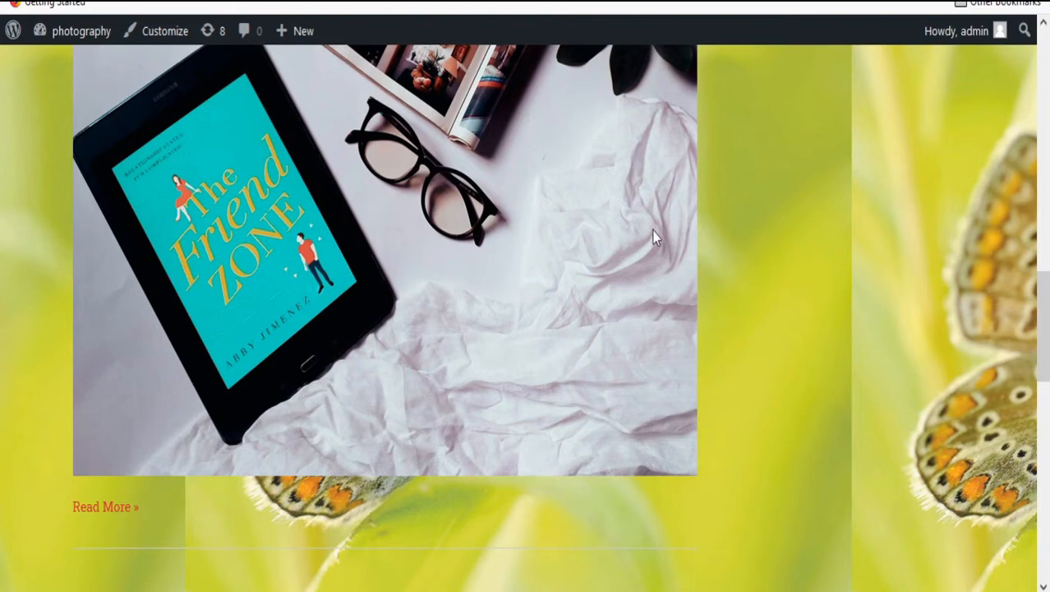
# Scroll back up to the top of the photography site preview.
pyautogui.scroll(15, 654, 236)
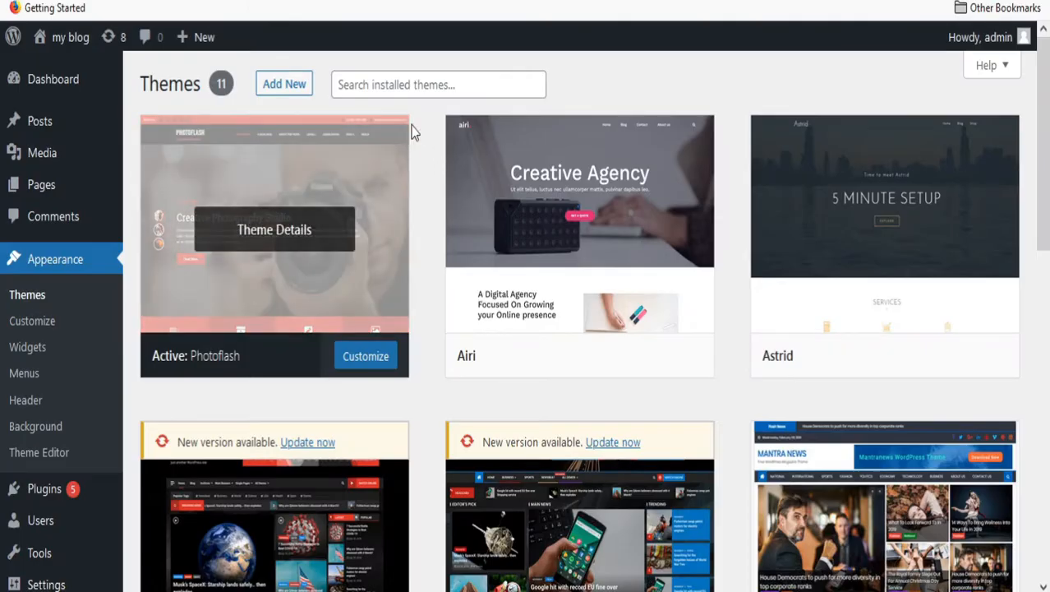
# Launch the Customizer for the active Photoflash theme from the Themes page.
pyautogui.click(381, 85)
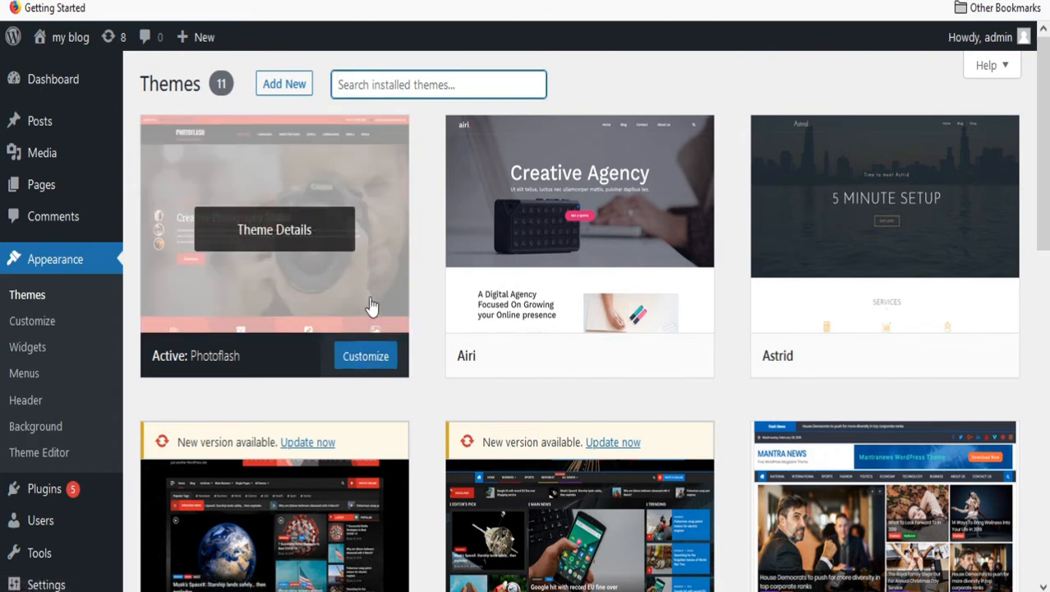
pyautogui.click(364, 353)
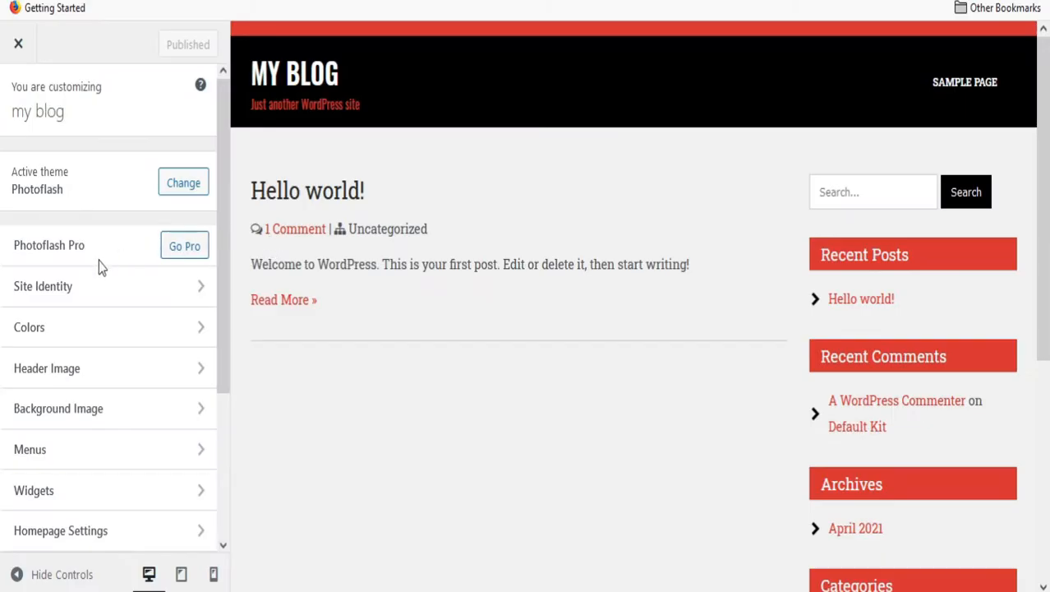
# Upload logo.png and crop it as the site logo.
pyautogui.click(98, 288)
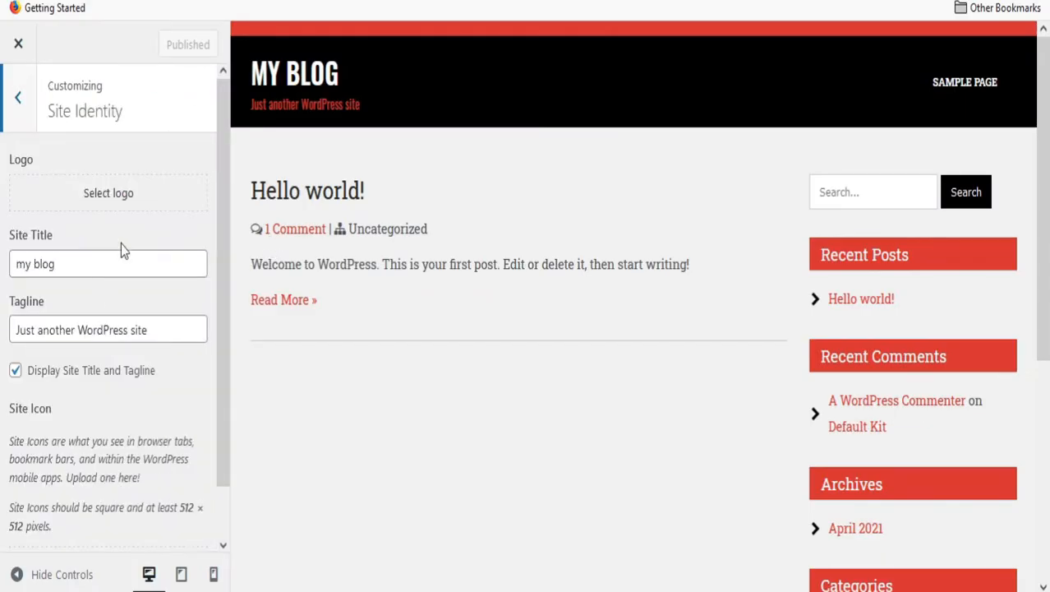
pyautogui.click(107, 203)
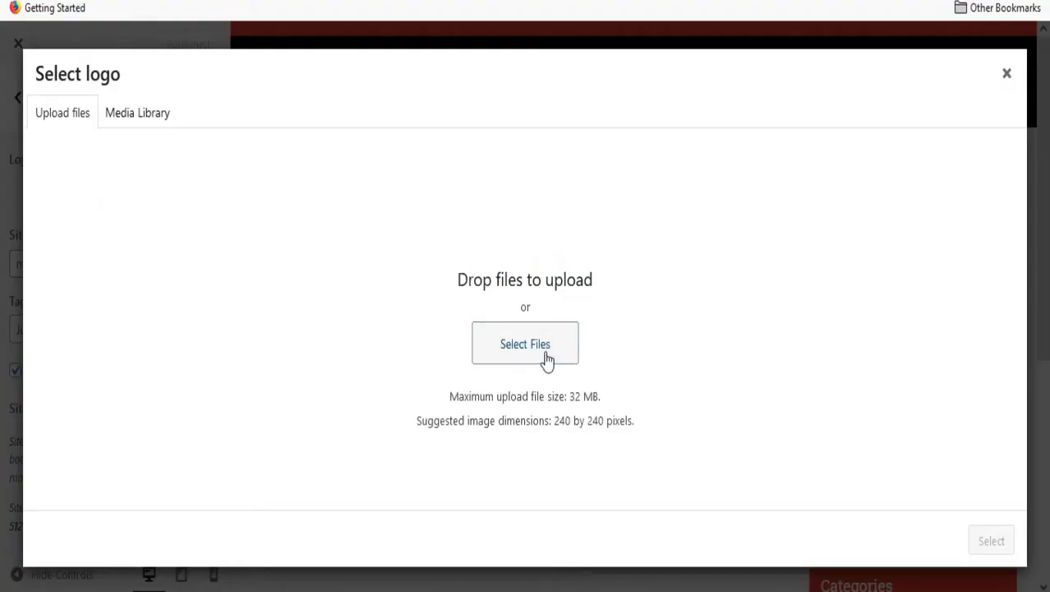
pyautogui.click(545, 349)
pyautogui.doubleClick(185, 136)
pyautogui.click(991, 541)
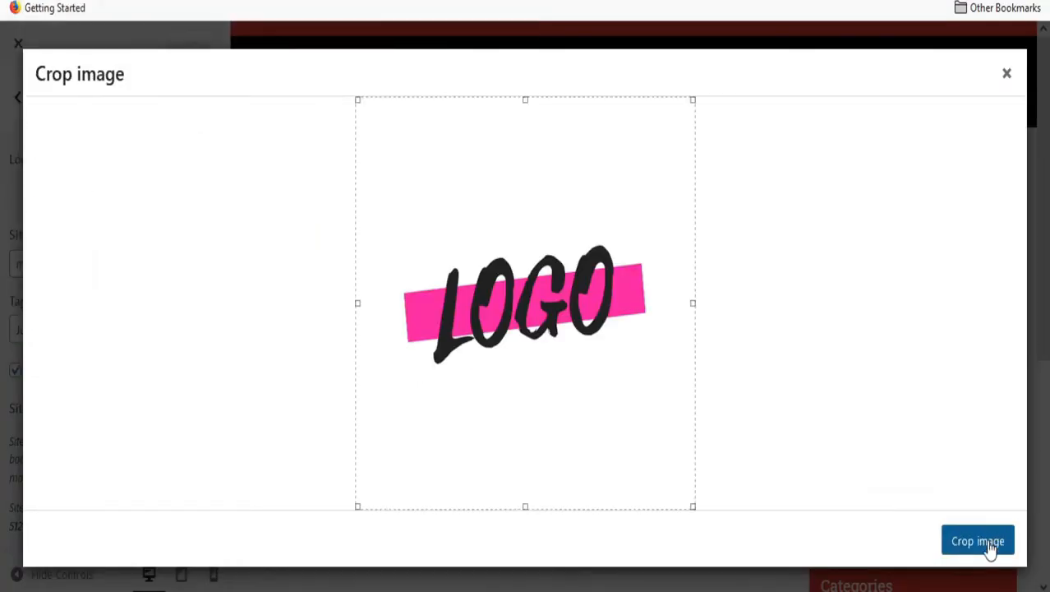
pyautogui.moveTo(695, 505); pyautogui.dragTo(657, 362)
pyautogui.moveTo(356, 98); pyautogui.dragTo(393, 234)
pyautogui.click(978, 543)
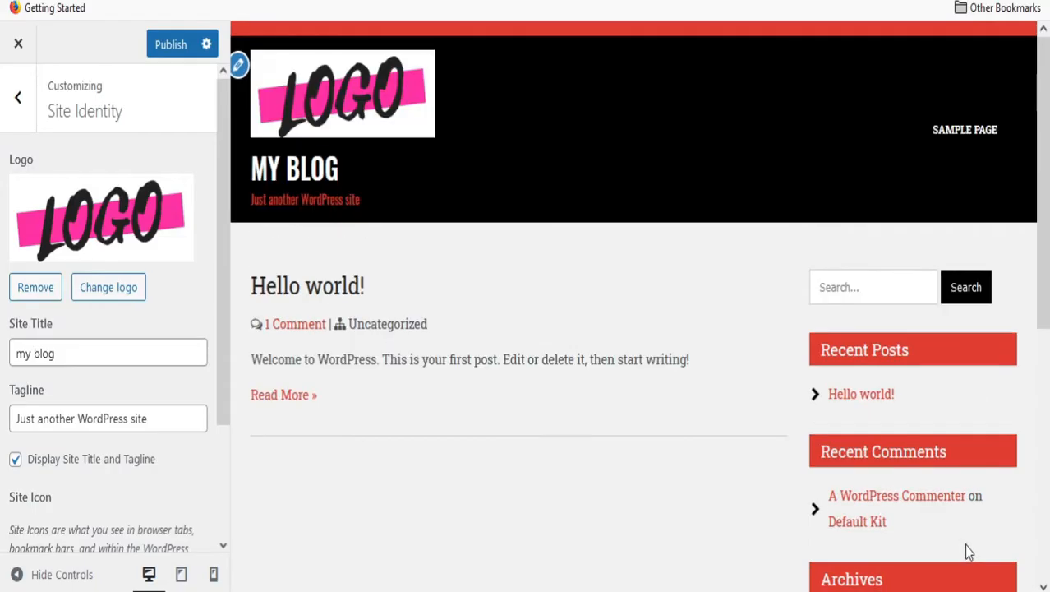
# Change the site title to 'photography' and the tagline to 'best photographer'.
pyautogui.click(68, 355)
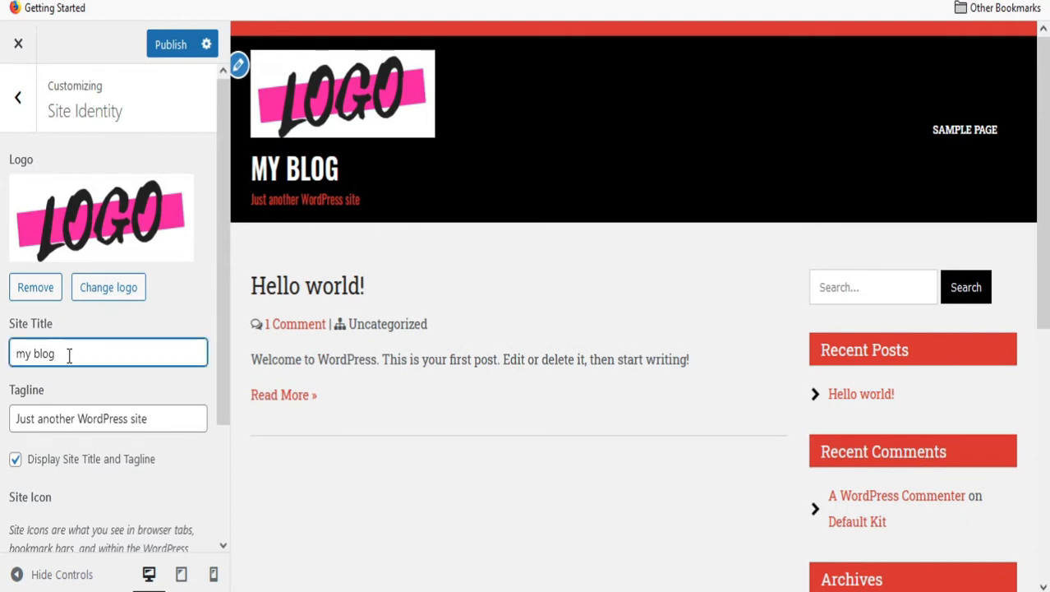
pyautogui.press('BackSpace')
pyautogui.press('BackSpace')
pyautogui.press('BackSpace')
pyautogui.press('BackSpace')
pyautogui.press('BackSpace')
pyautogui.press('BackSpace')
pyautogui.press('BackSpace')
pyautogui.write('photography')
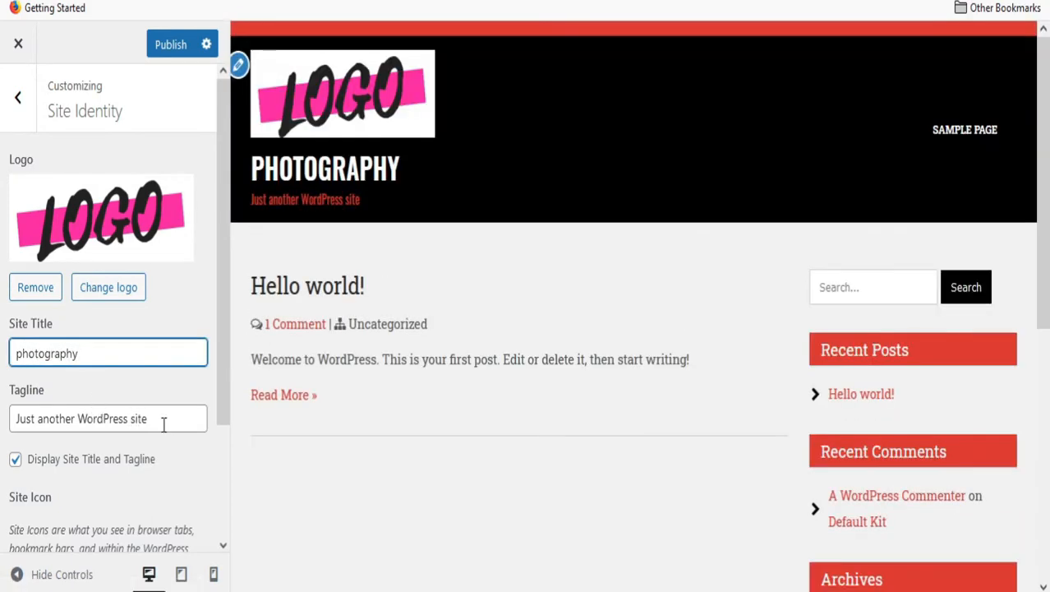
pyautogui.click(154, 420)
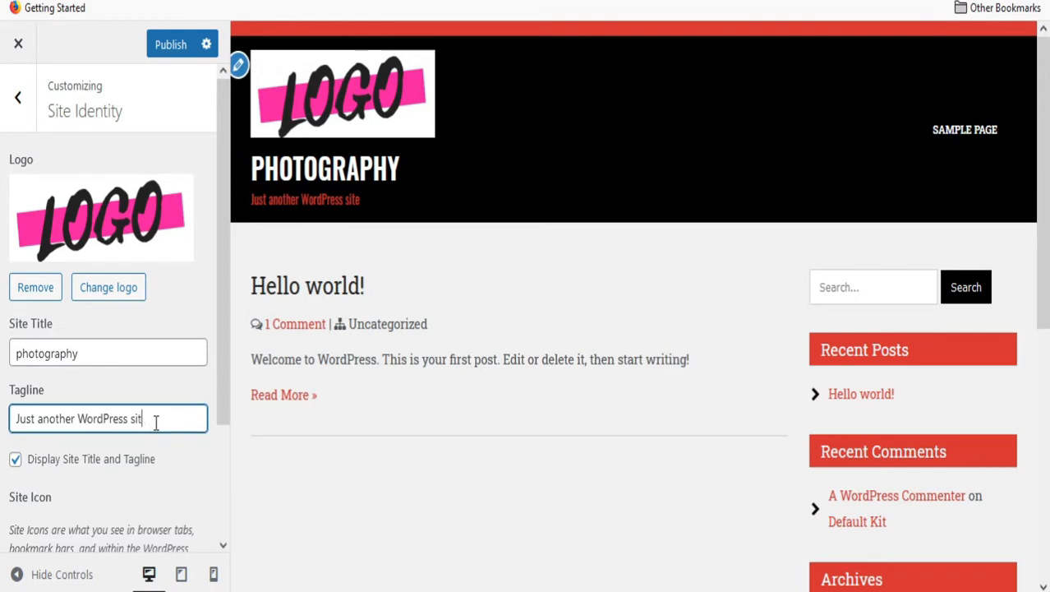
pyautogui.hotkey('ctrl', 'a')
pyautogui.write('best photographer')
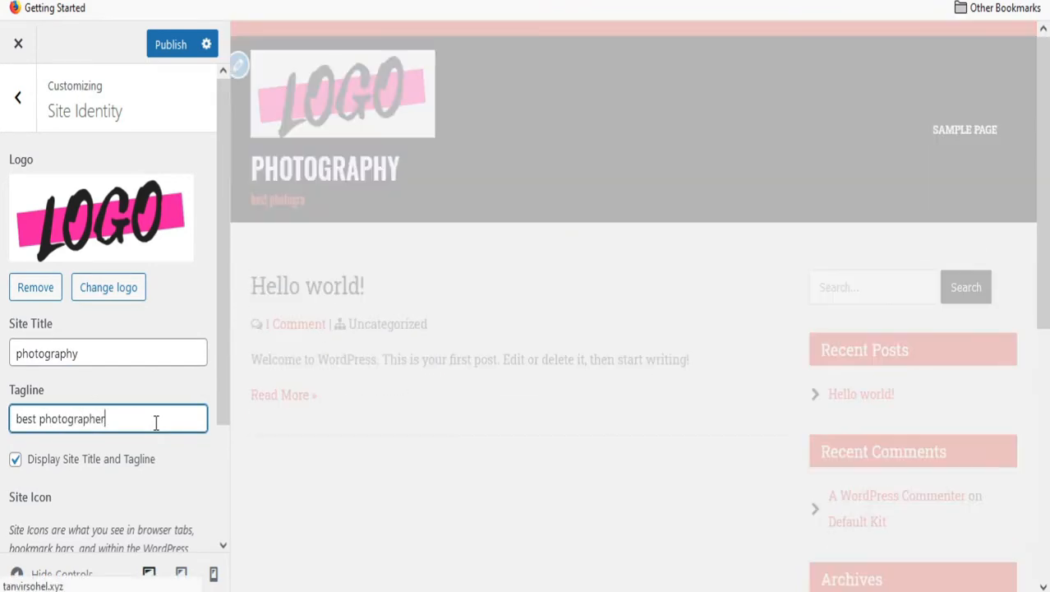
# Crop the logo image as the site icon and publish the site identity changes.
pyautogui.scroll(-3, 136, 493)
pyautogui.click(132, 521)
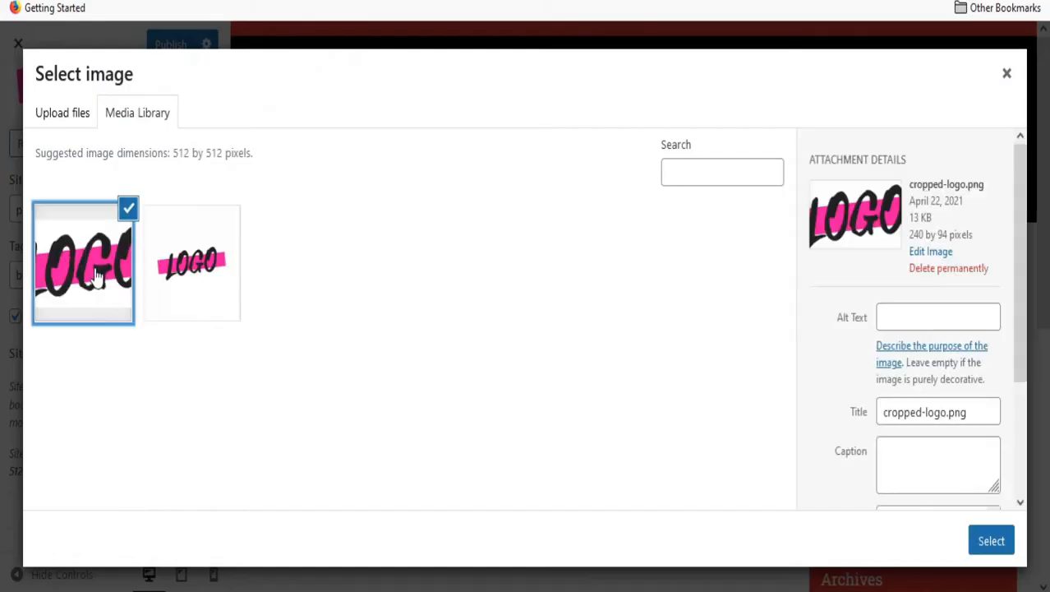
pyautogui.click(990, 540)
pyautogui.moveTo(437, 157); pyautogui.dragTo(461, 153)
pyautogui.click(978, 547)
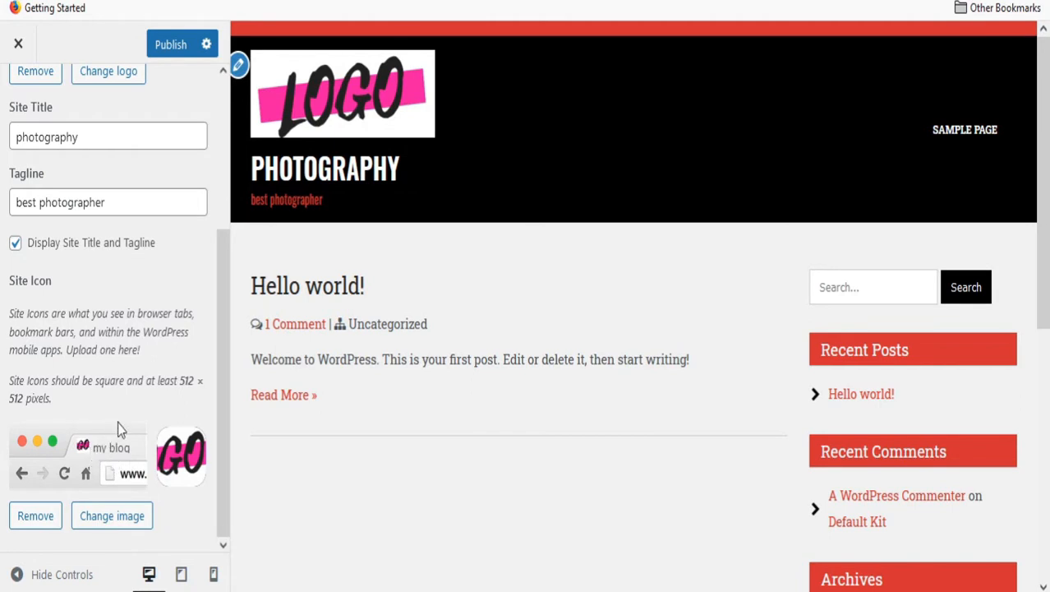
pyautogui.scroll(3, 156, 329)
pyautogui.click(171, 44)
pyautogui.click(18, 97)
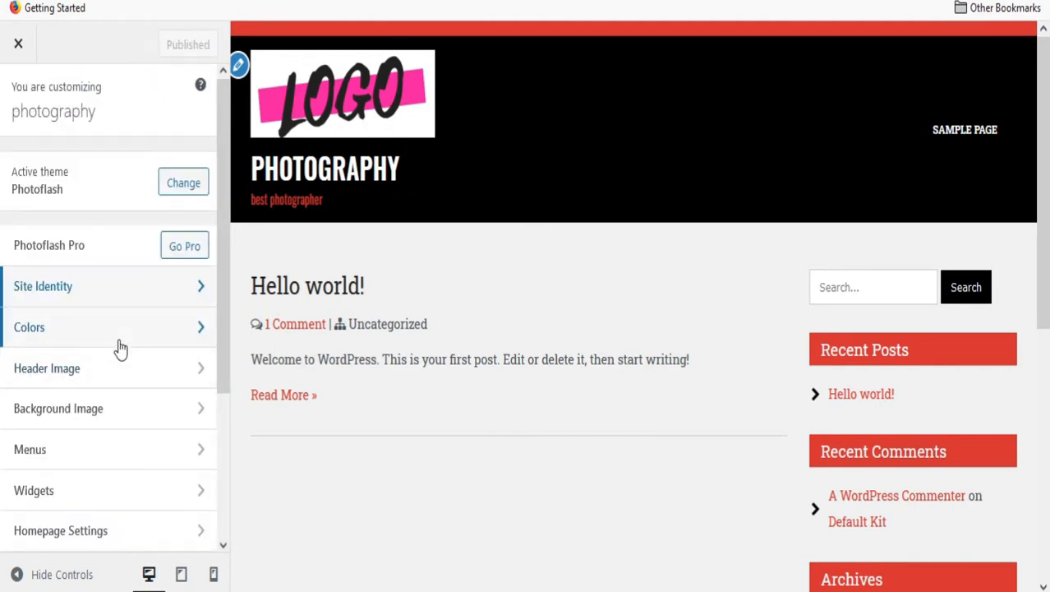
# In Colors, set the header text colour to green.
pyautogui.click(118, 338)
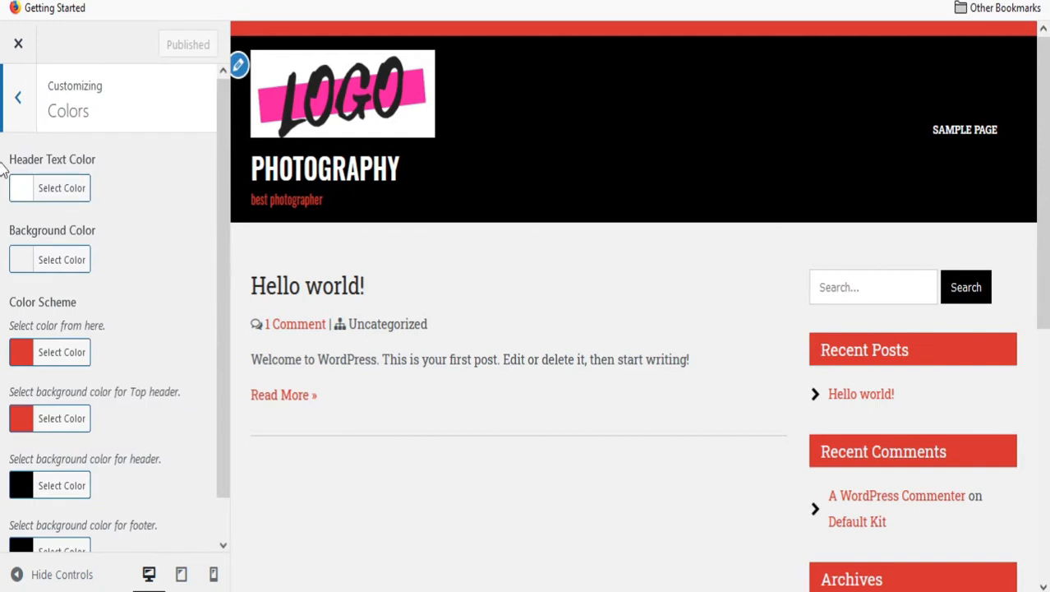
pyautogui.click(21, 190)
pyautogui.click(113, 409)
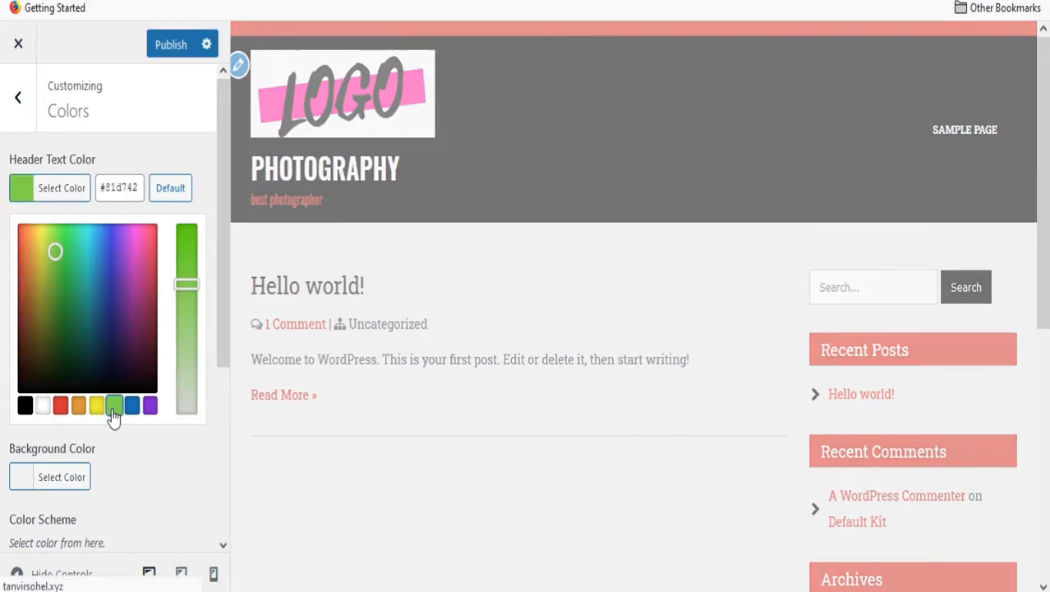
pyautogui.scroll(-5, 414, 254)
pyautogui.scroll(-3, 177, 317)
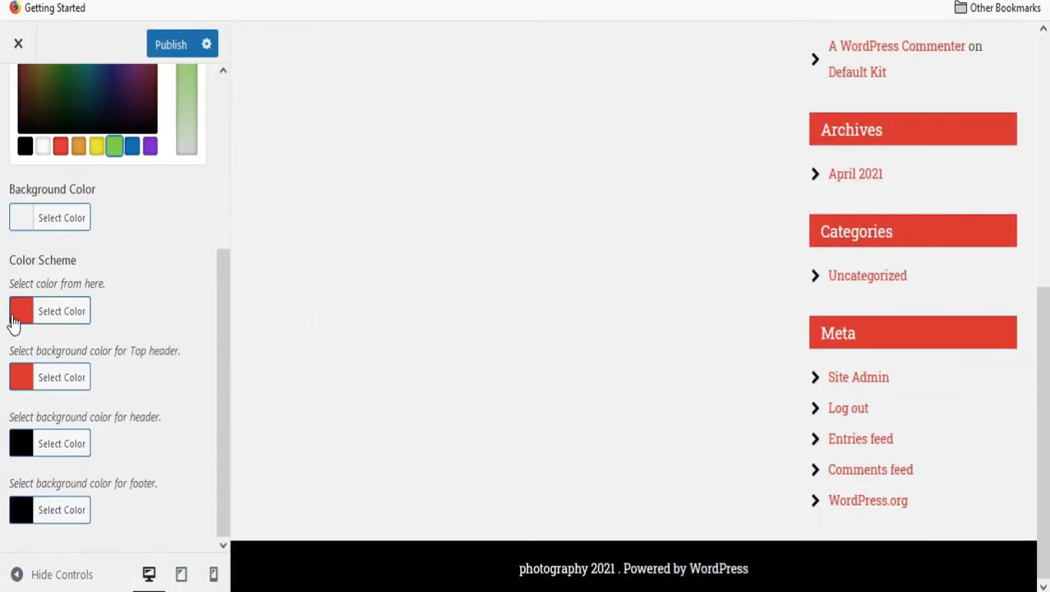
pyautogui.click(23, 220)
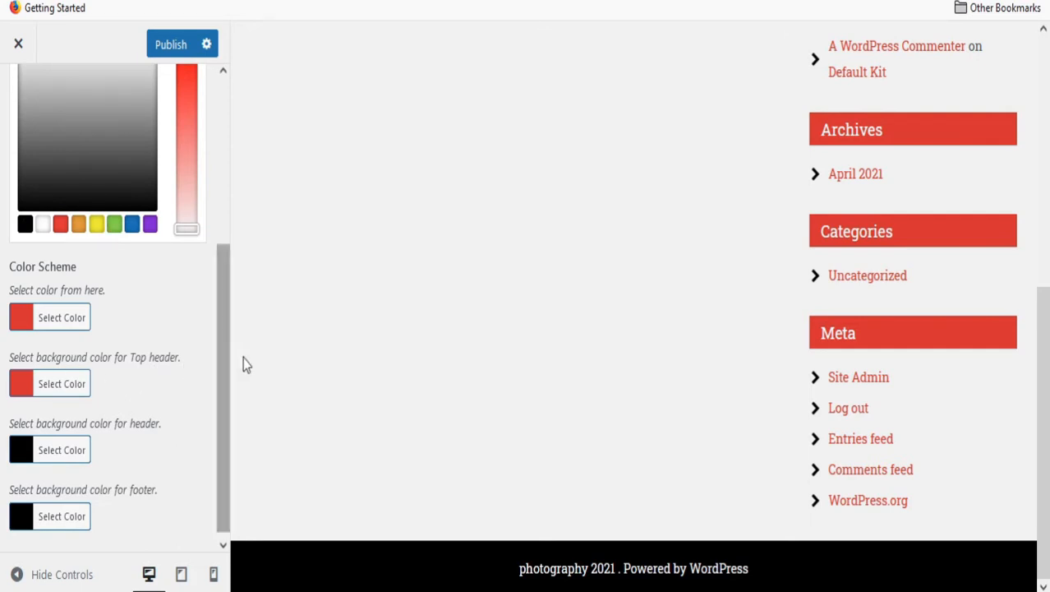
pyautogui.scroll(10, 411, 287)
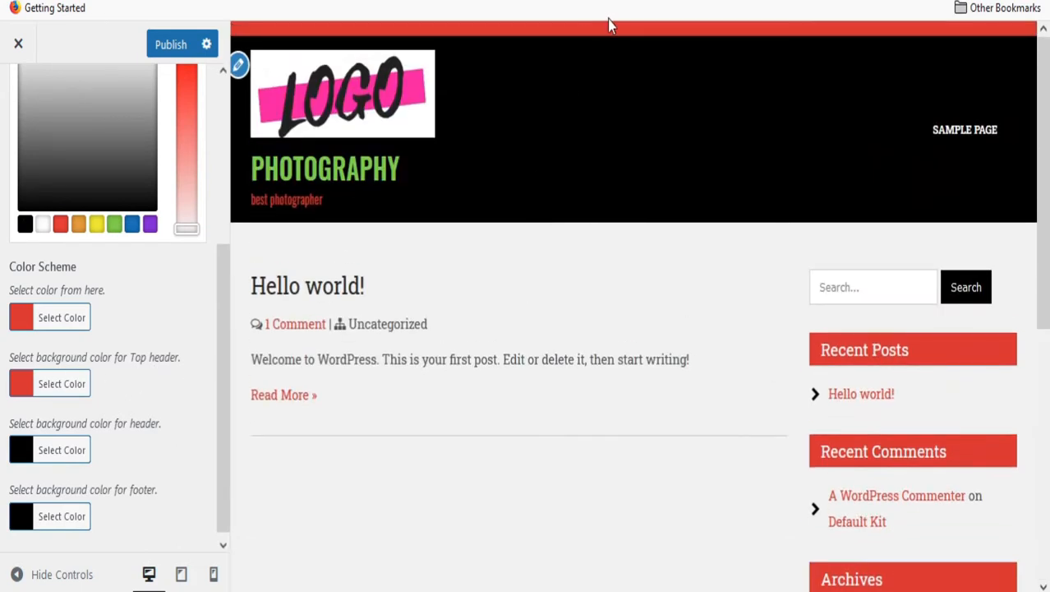
# Make the top header bar blue and the header background purple.
pyautogui.click(20, 384)
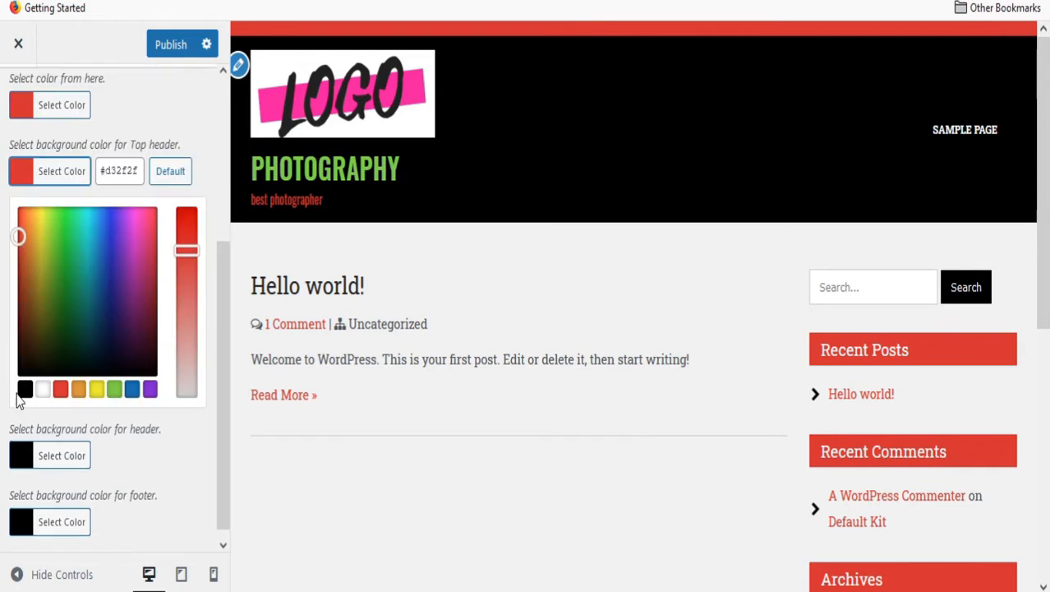
pyautogui.click(131, 392)
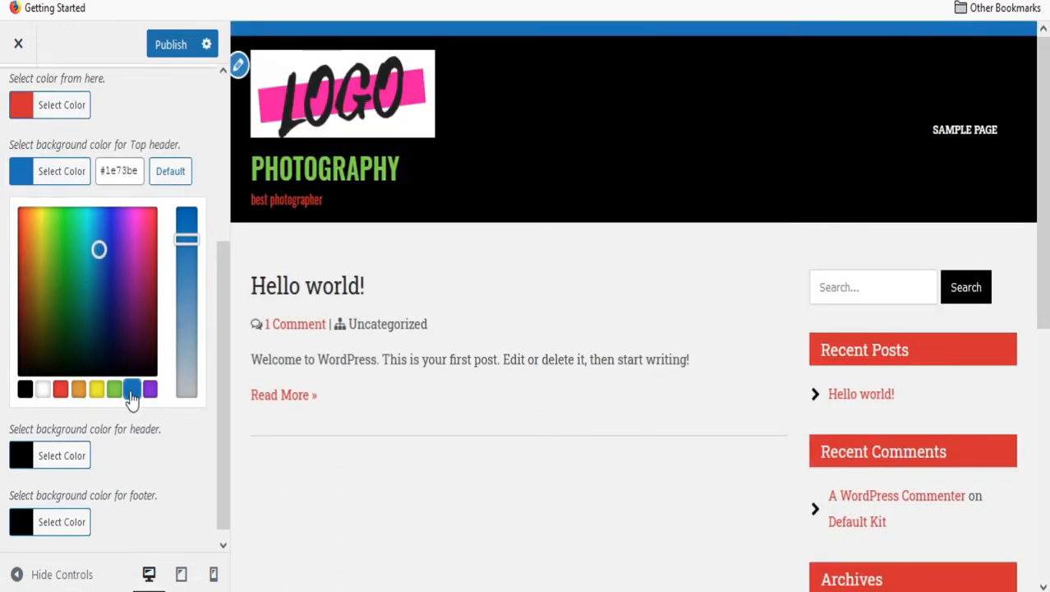
pyautogui.scroll(-1, 49, 435)
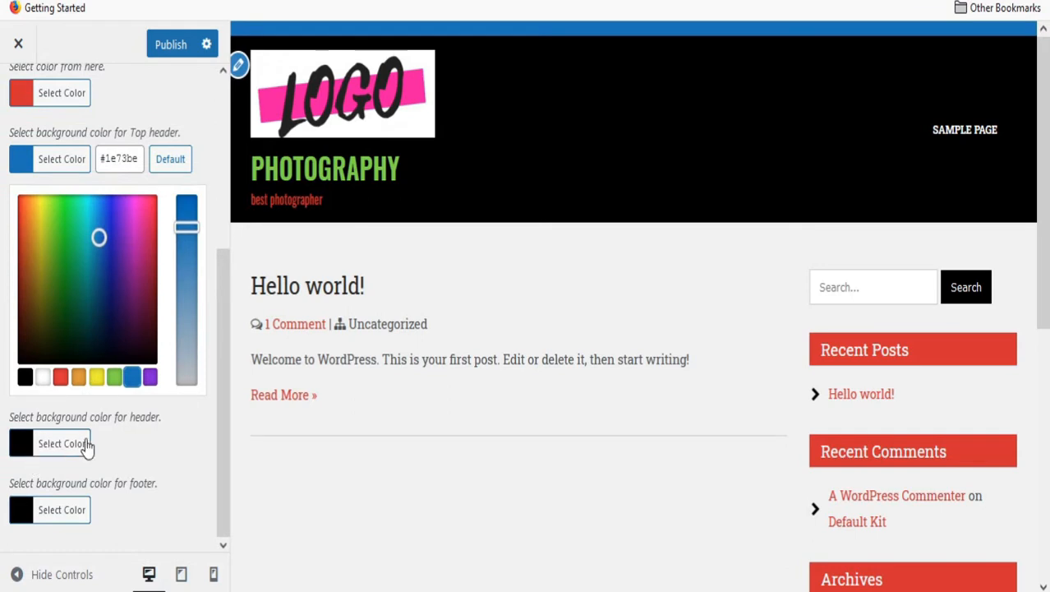
pyautogui.click(22, 444)
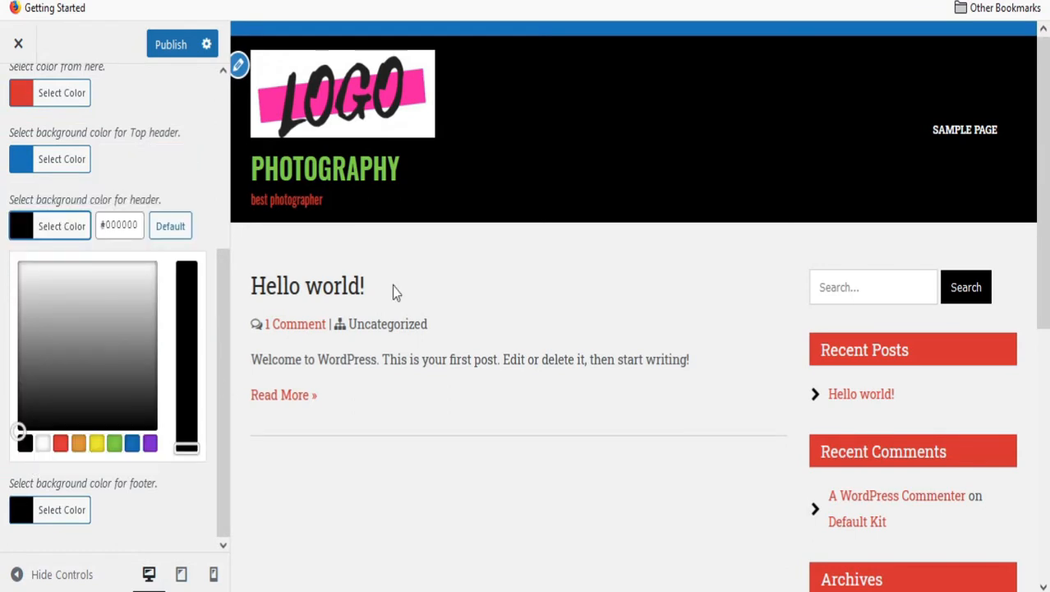
pyautogui.click(96, 445)
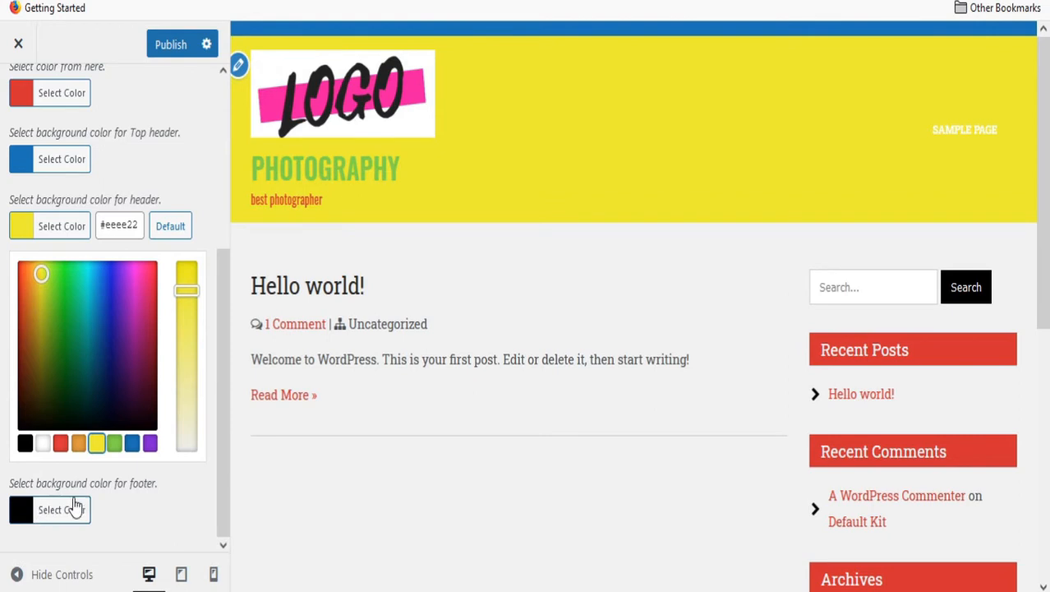
pyautogui.scroll(-5, 604, 429)
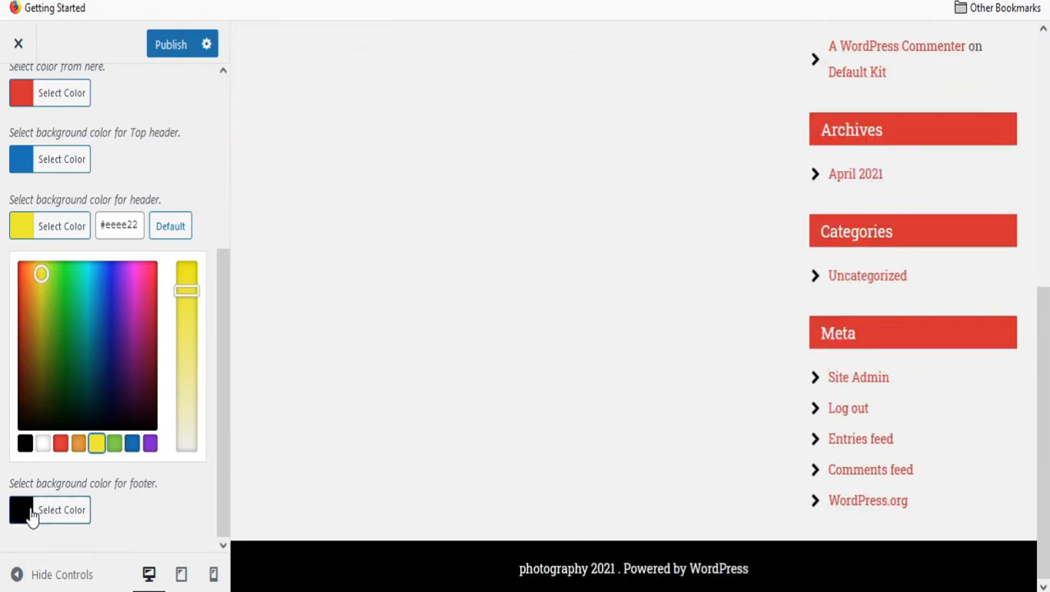
pyautogui.click(150, 445)
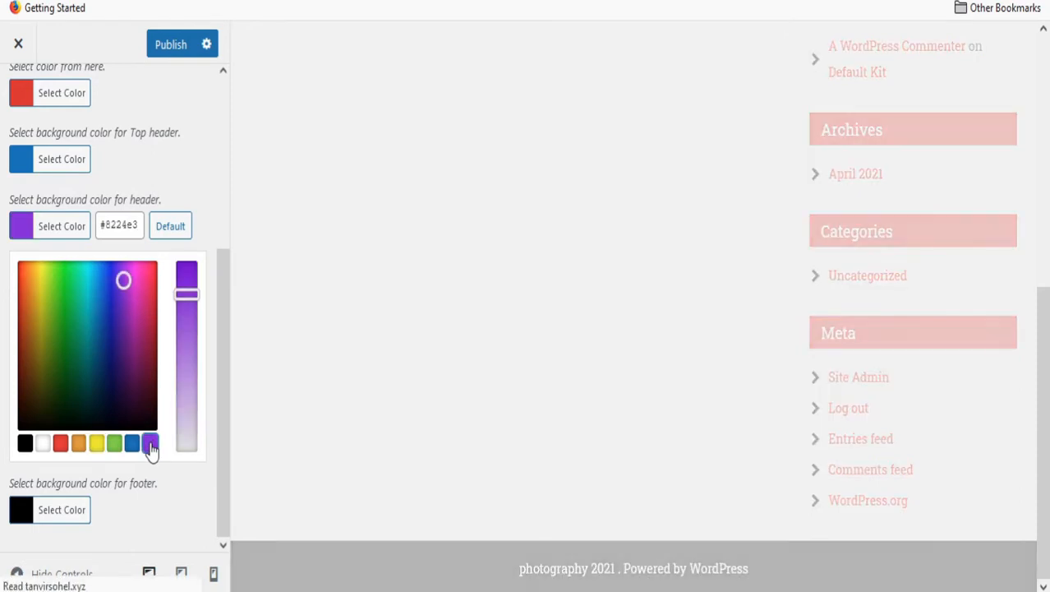
# Make the footer purple, lighten the page background to pale pink #f2cbcb, and publish.
pyautogui.click(22, 515)
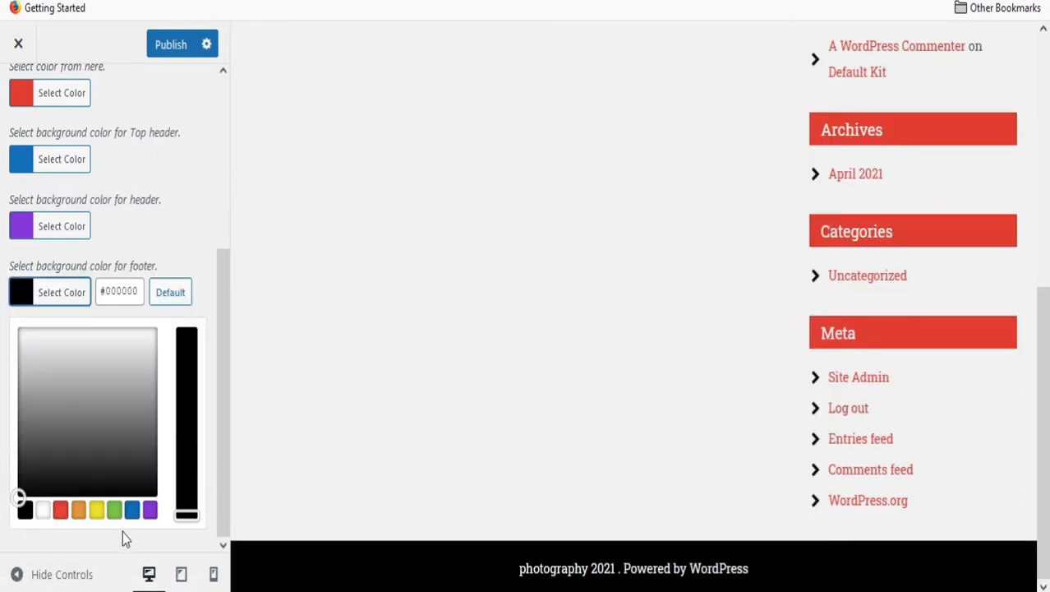
pyautogui.click(150, 511)
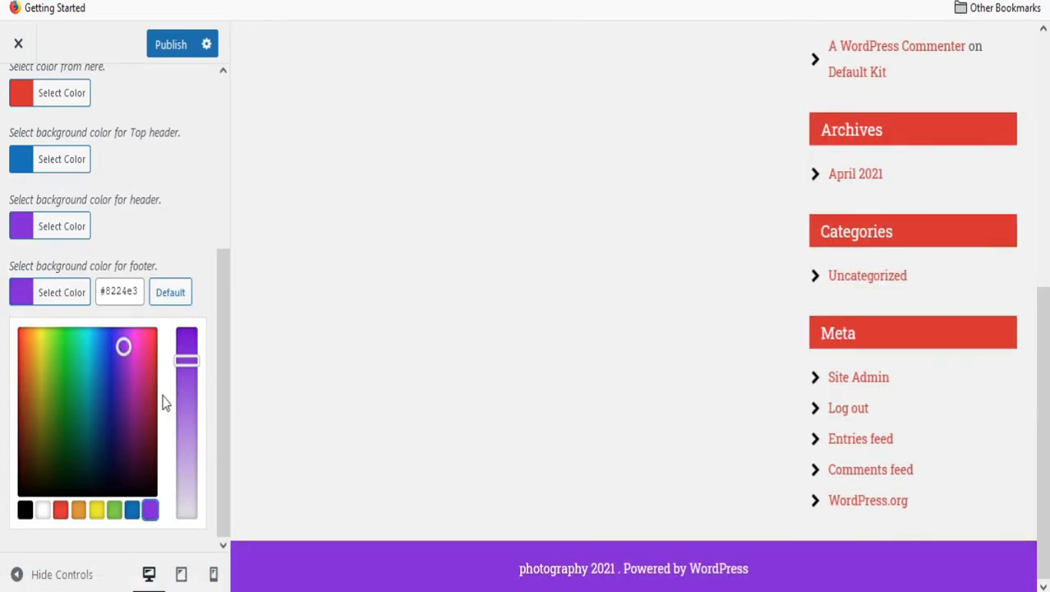
pyautogui.scroll(3, 139, 423)
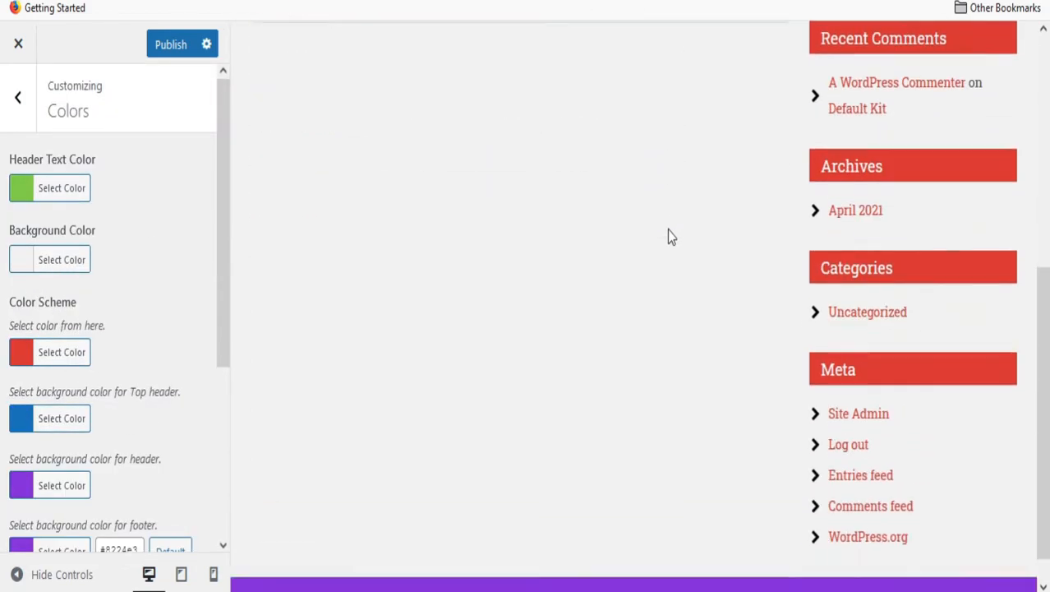
pyautogui.click(24, 264)
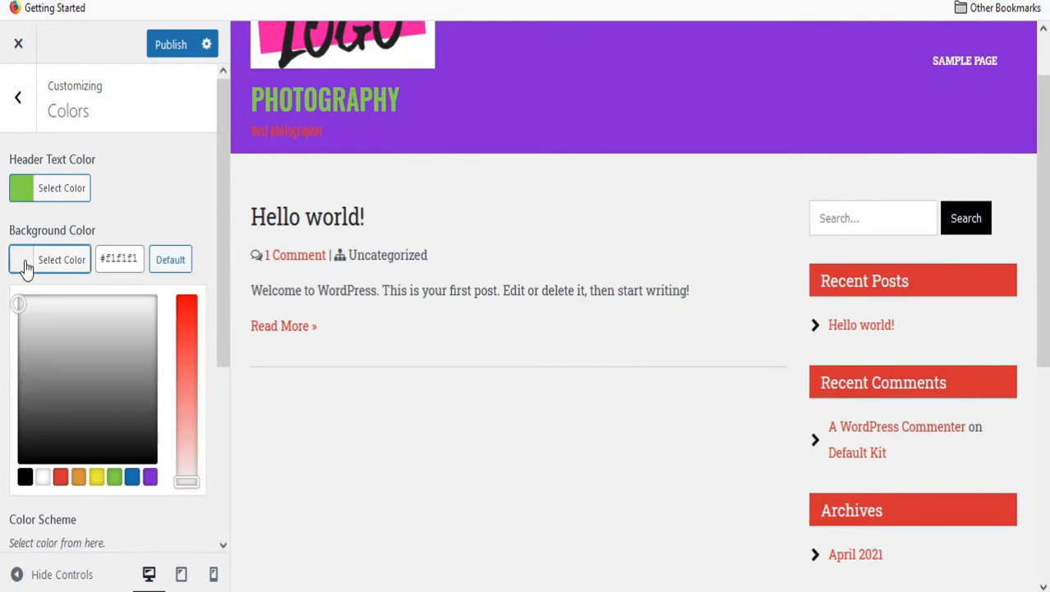
pyautogui.scroll(-3, 120, 321)
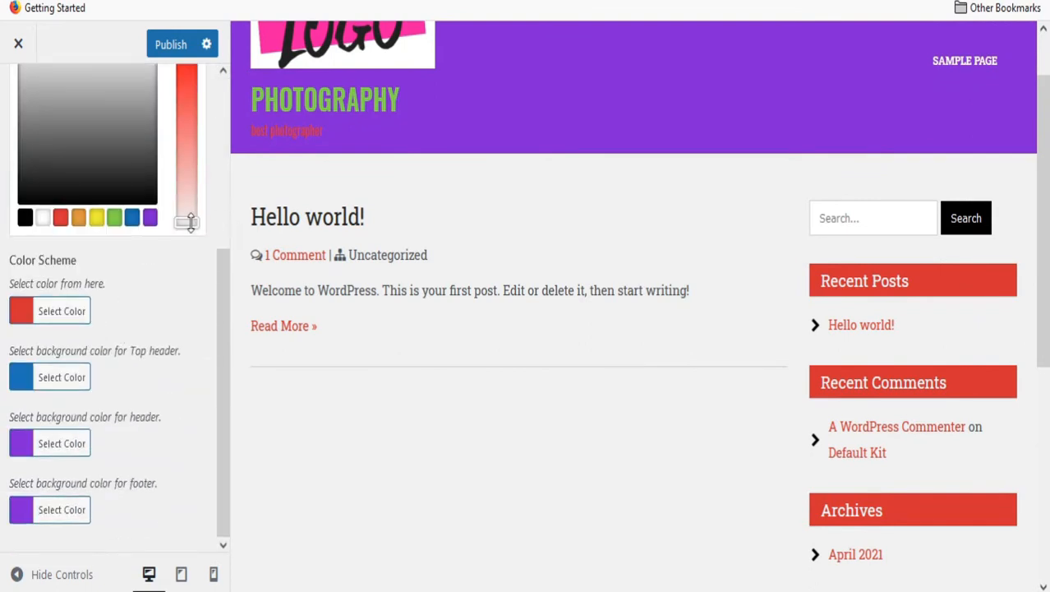
pyautogui.moveTo(188, 217); pyautogui.dragTo(189, 193)
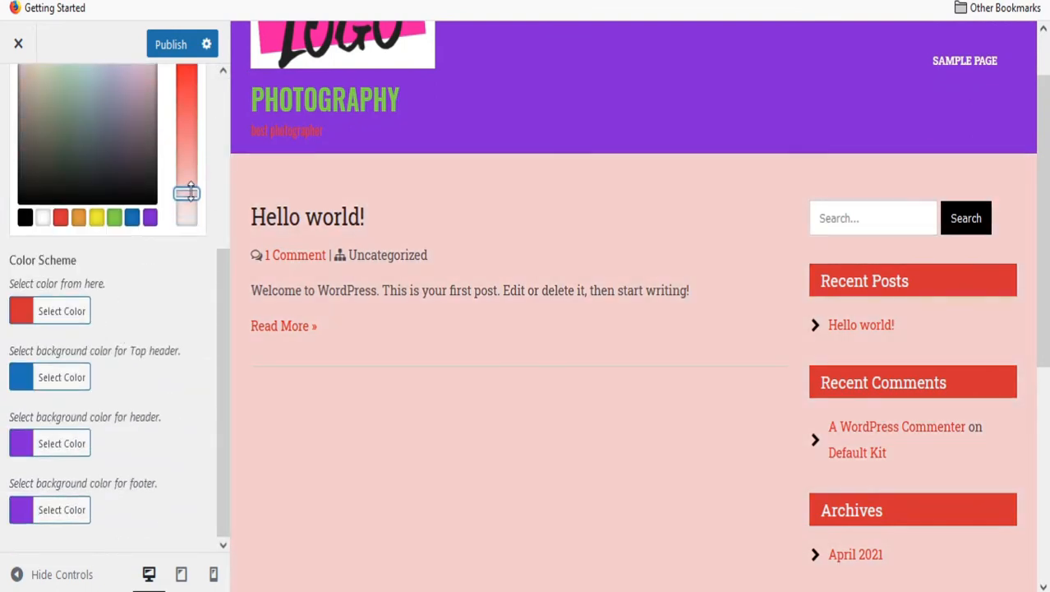
pyautogui.scroll(3, 23, 345)
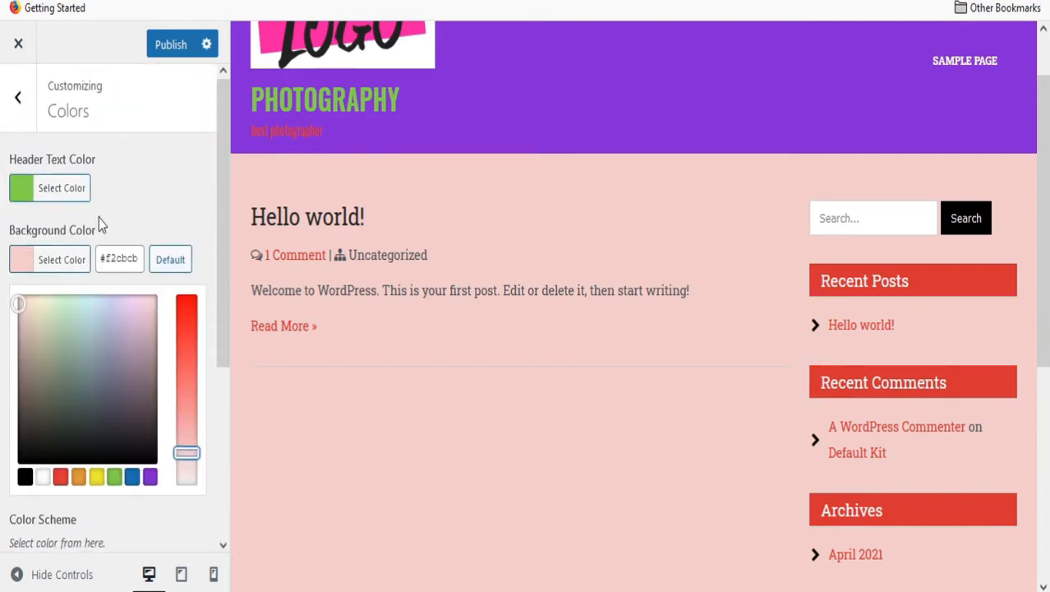
pyautogui.click(177, 45)
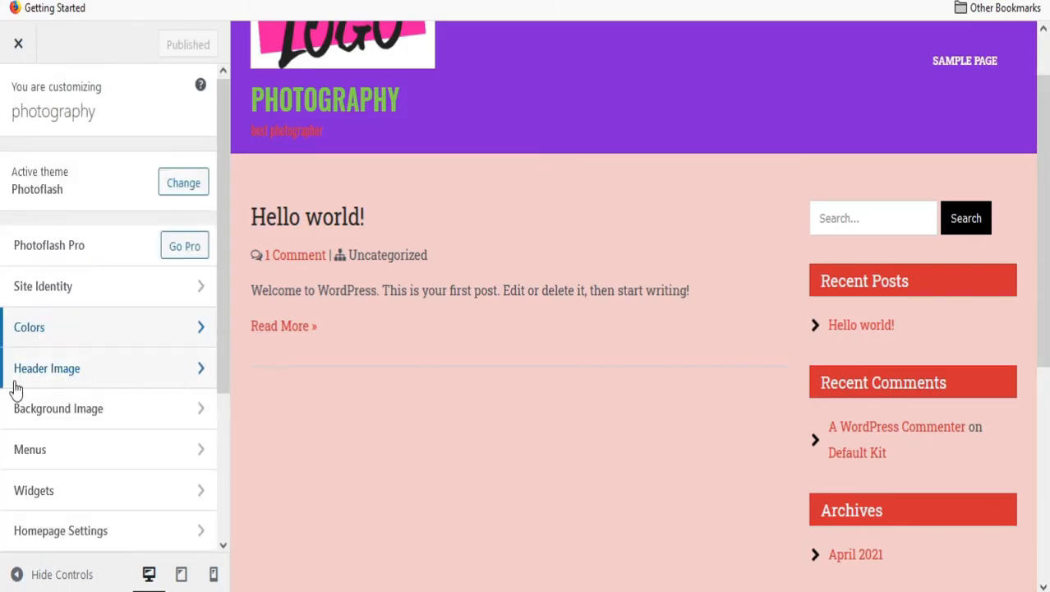
# Crop logo.png as a header image, then hide it and publish, keeping the plain purple header.
pyautogui.scroll(2, 632, 145)
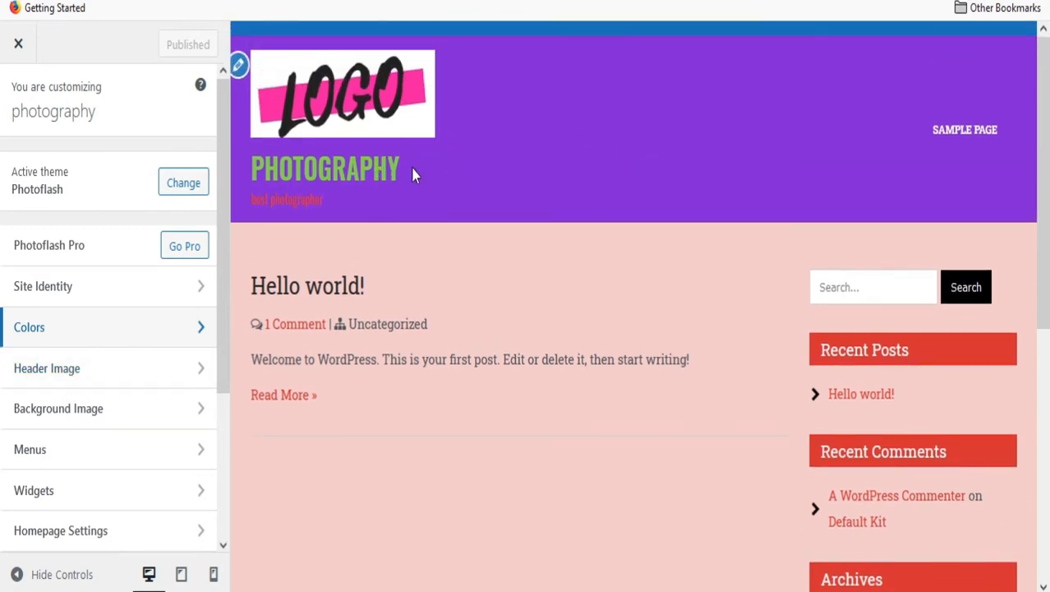
pyautogui.click(148, 374)
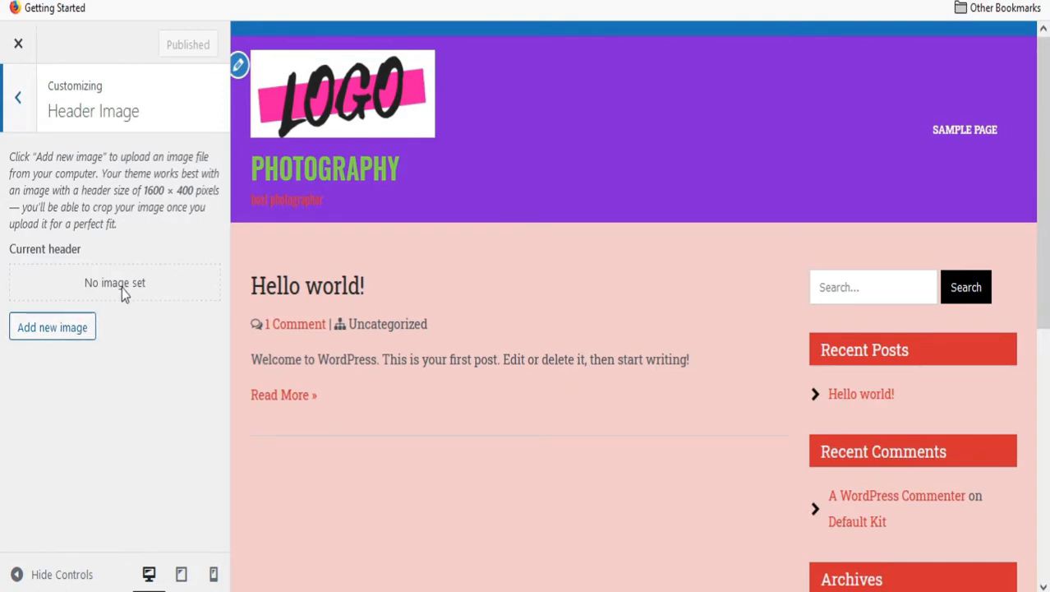
pyautogui.click(67, 337)
pyautogui.click(310, 267)
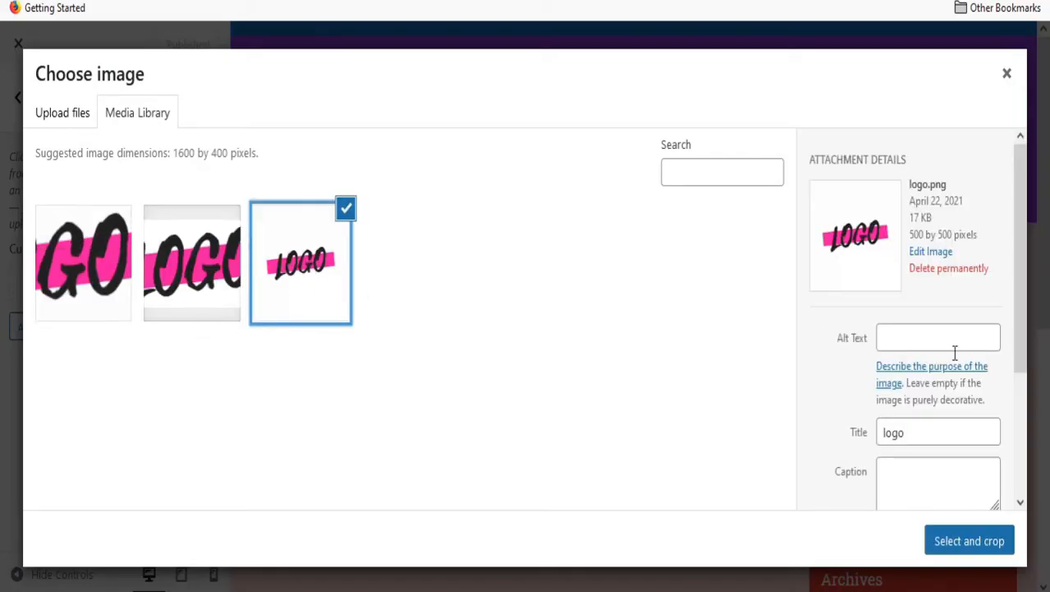
pyautogui.click(971, 530)
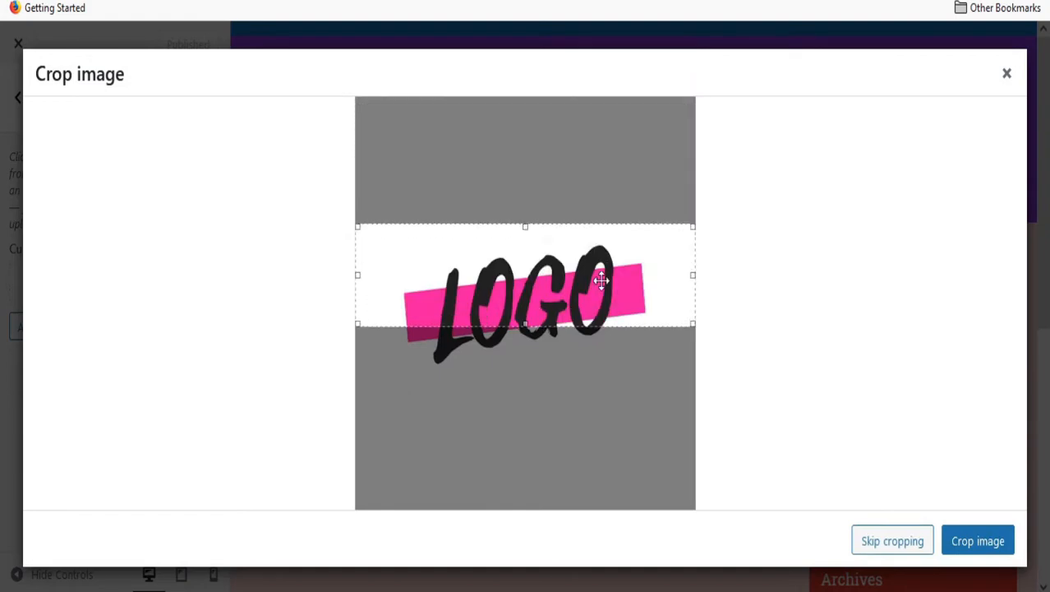
pyautogui.click(976, 540)
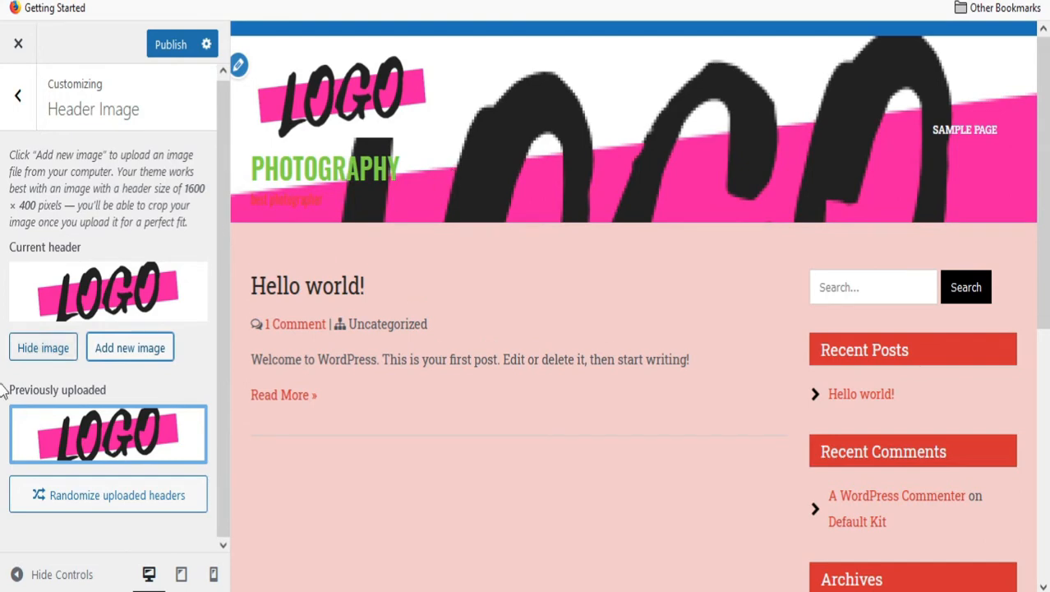
pyautogui.click(45, 347)
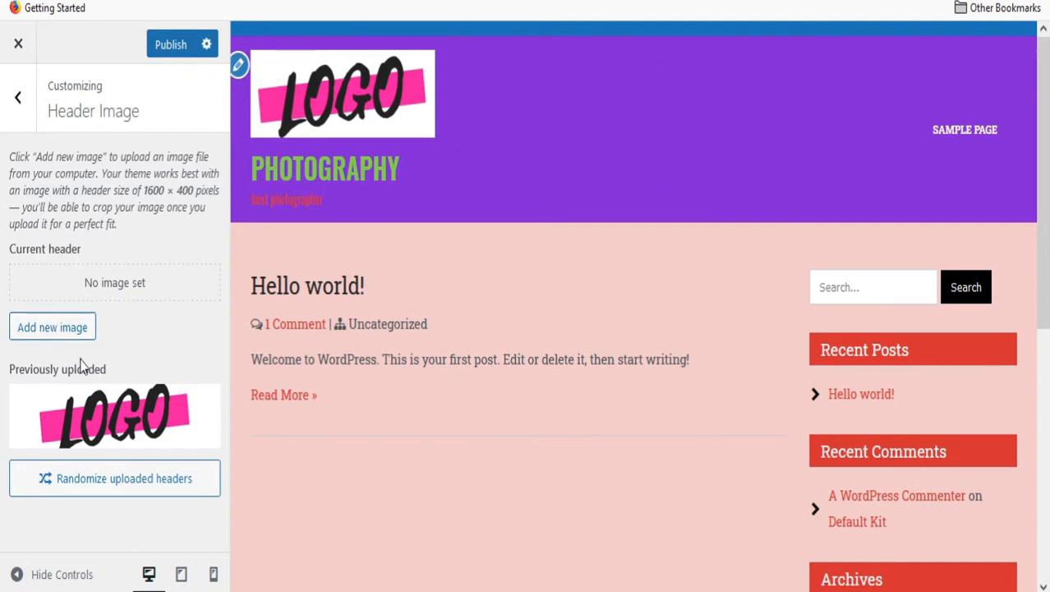
pyautogui.click(18, 97)
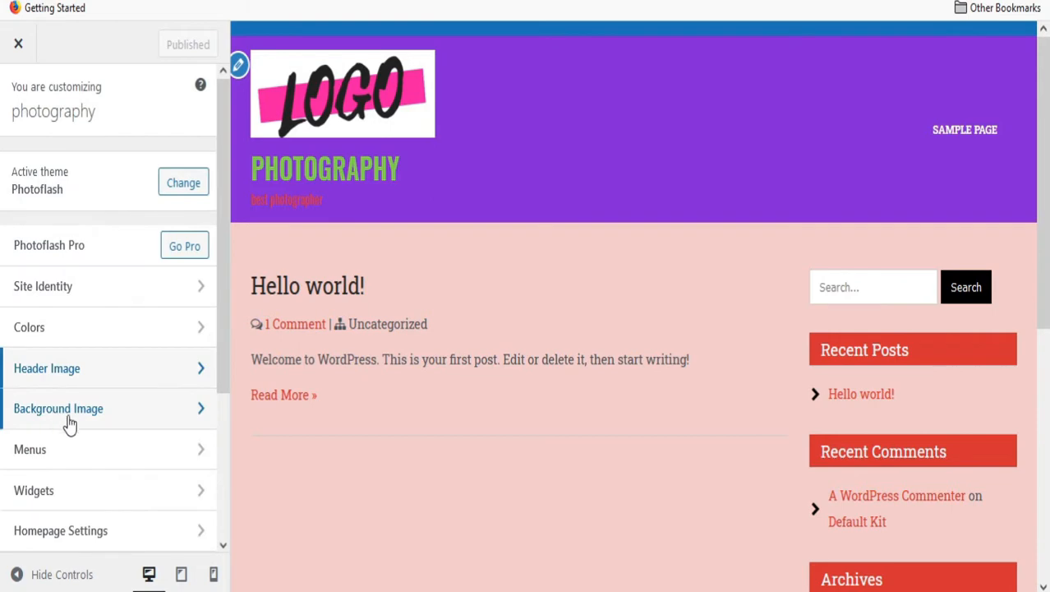
# Upload the butterfly photo and choose it as the background image.
pyautogui.click(180, 417)
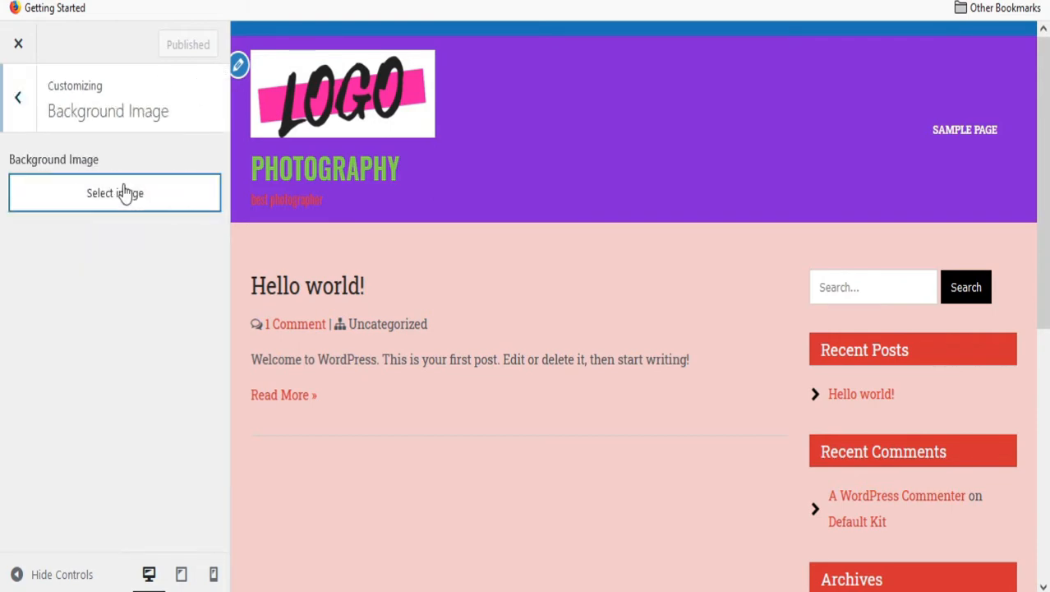
pyautogui.click(124, 193)
pyautogui.click(518, 349)
pyautogui.scroll(-5, 331, 194)
pyautogui.doubleClick(386, 219)
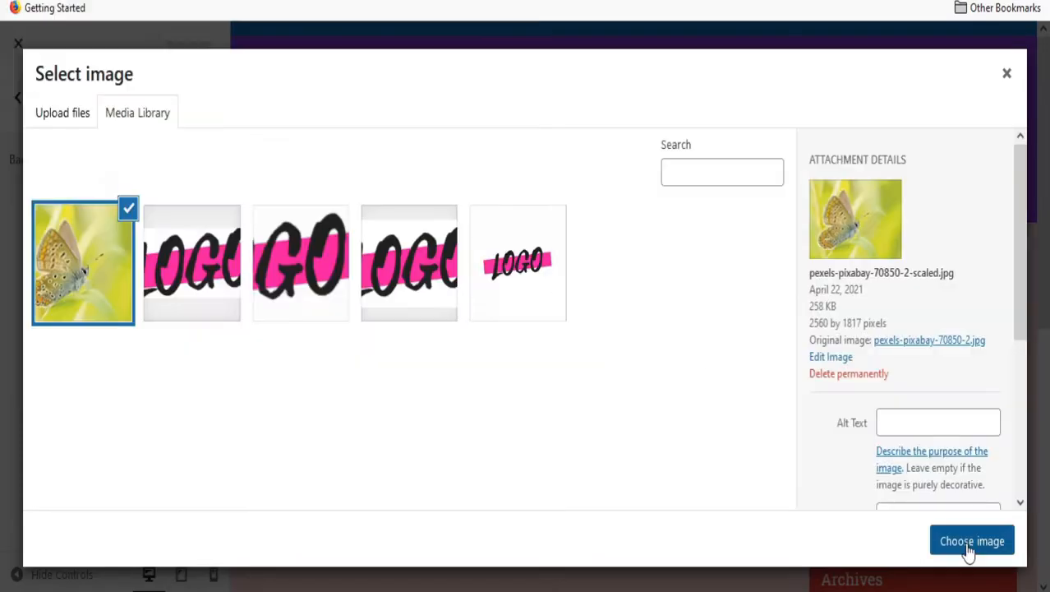
pyautogui.click(967, 539)
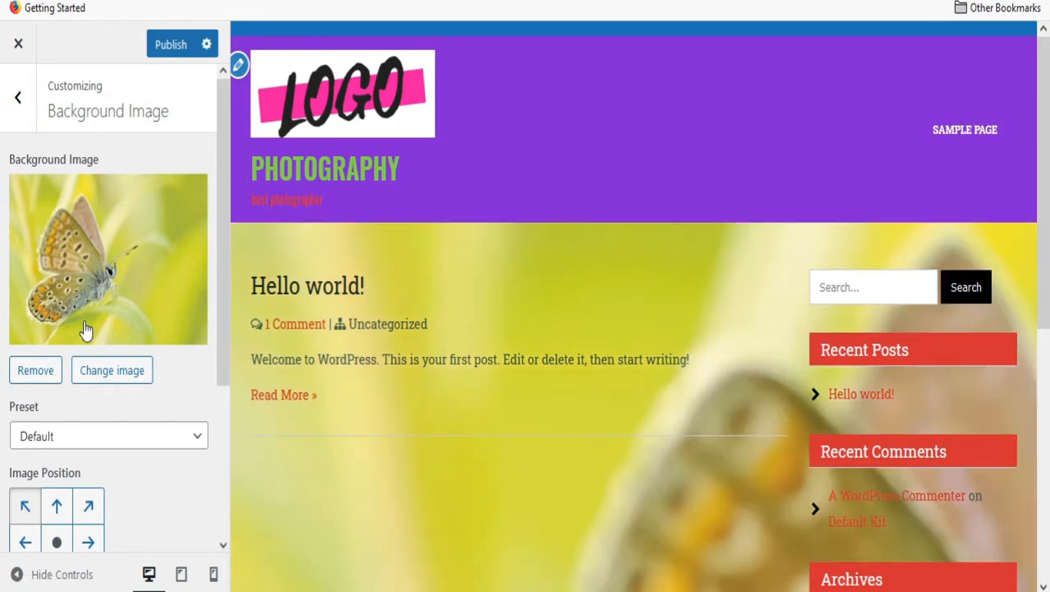
# Centre the background, keep it fixed while scrolling, and size it Fit to Screen.
pyautogui.scroll(-3, 86, 329)
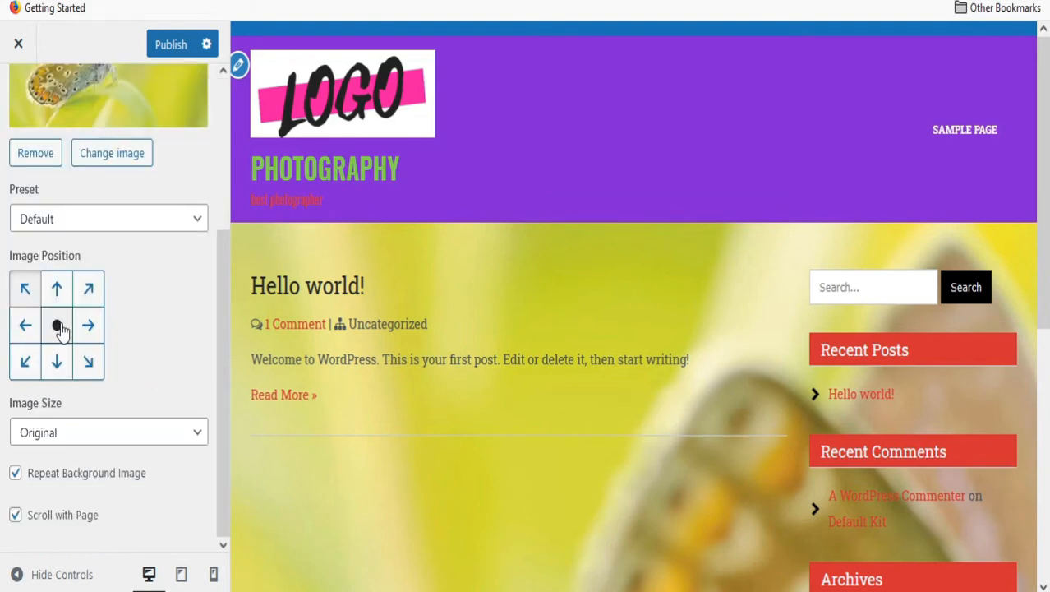
pyautogui.click(57, 327)
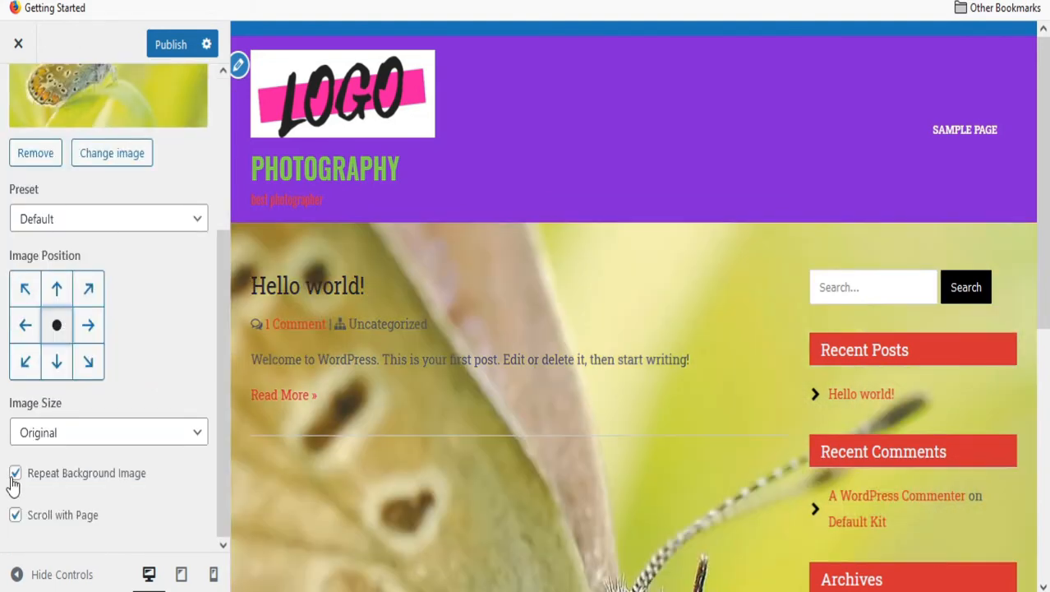
pyautogui.click(14, 514)
pyautogui.scroll(-5, 606, 343)
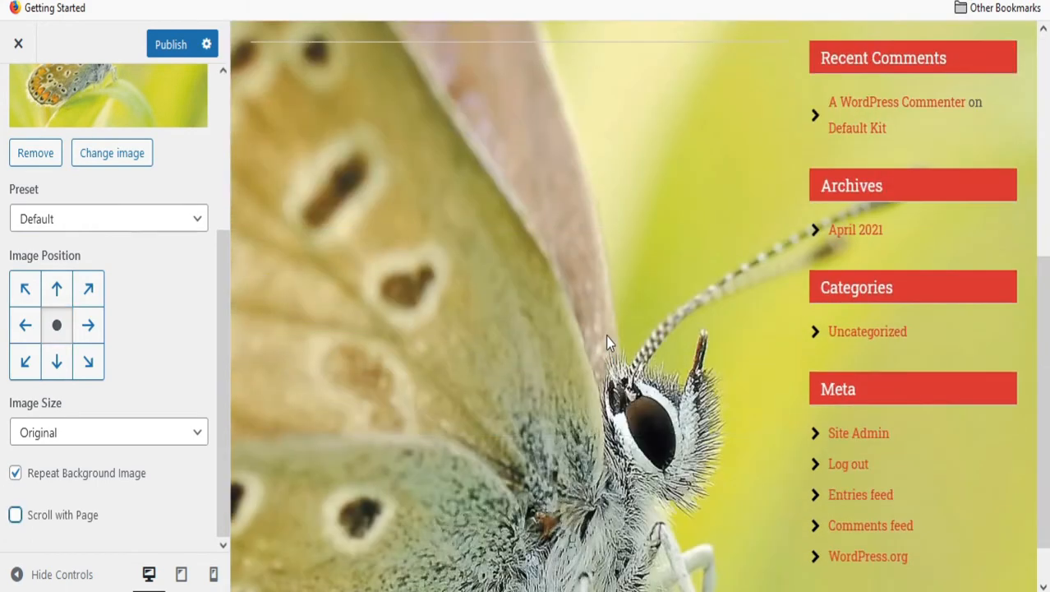
pyautogui.scroll(5, 605, 344)
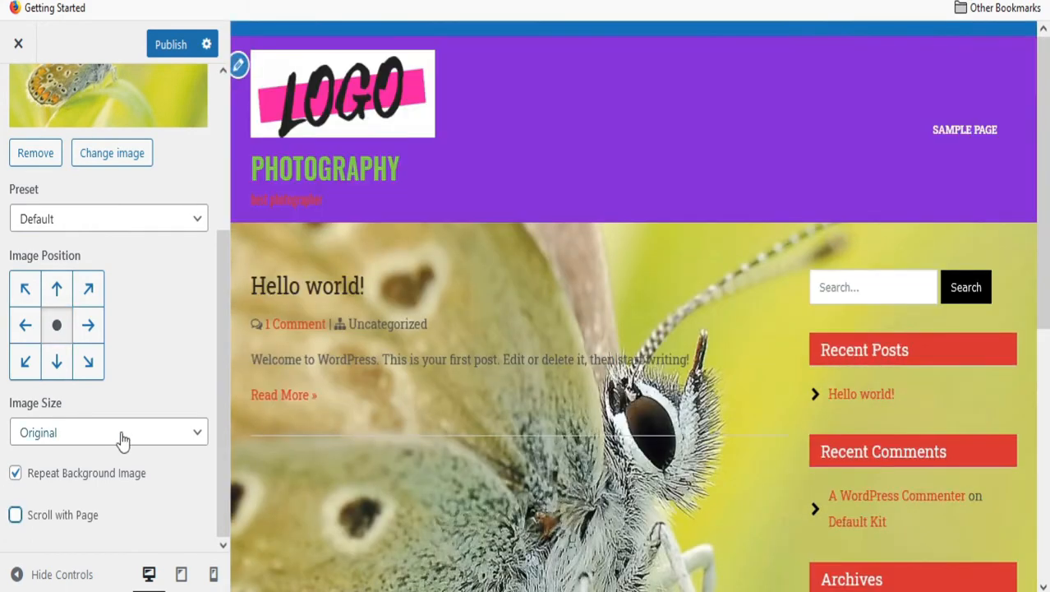
pyautogui.click(197, 434)
pyautogui.click(45, 491)
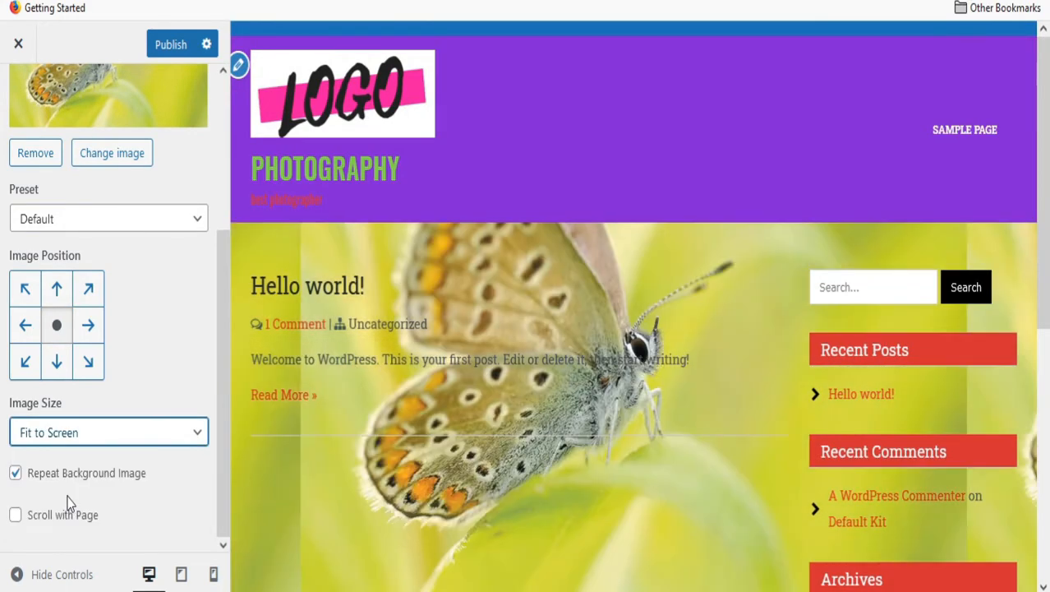
pyautogui.scroll(-5, 625, 341)
pyautogui.scroll(5, 622, 341)
# Publish the background settings and return to the main Customizer list.
pyautogui.scroll(5, 69, 456)
pyautogui.click(179, 48)
pyautogui.scroll(-5, 55, 287)
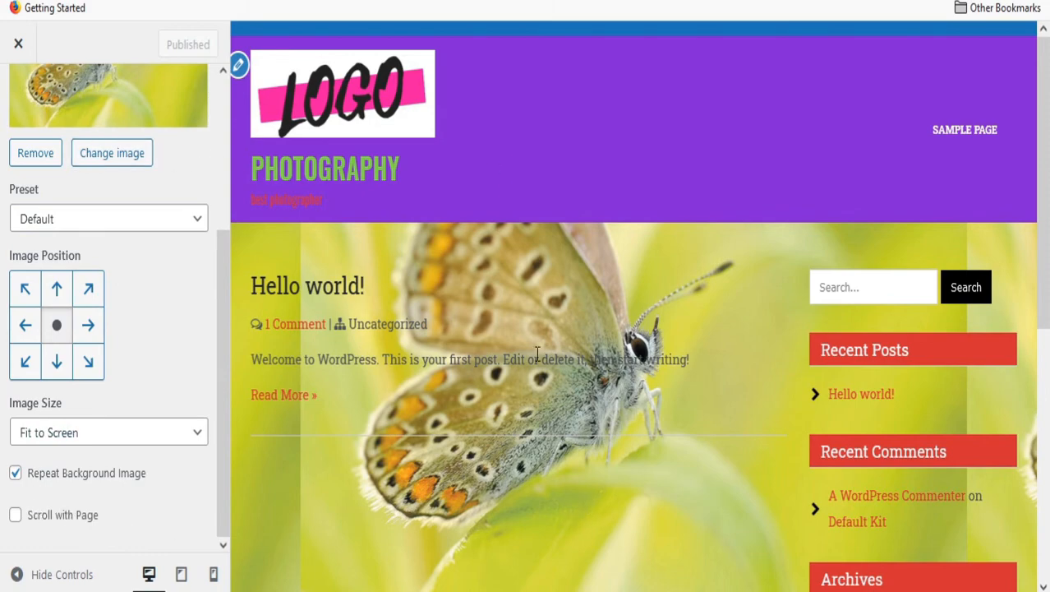
pyautogui.scroll(-5, 691, 338)
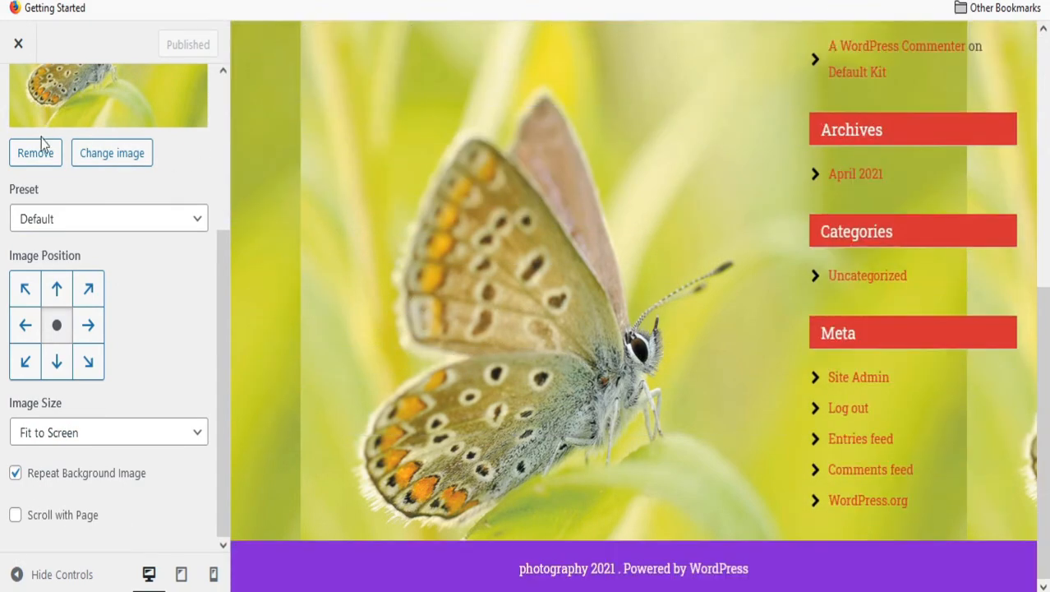
pyautogui.press('Escape')
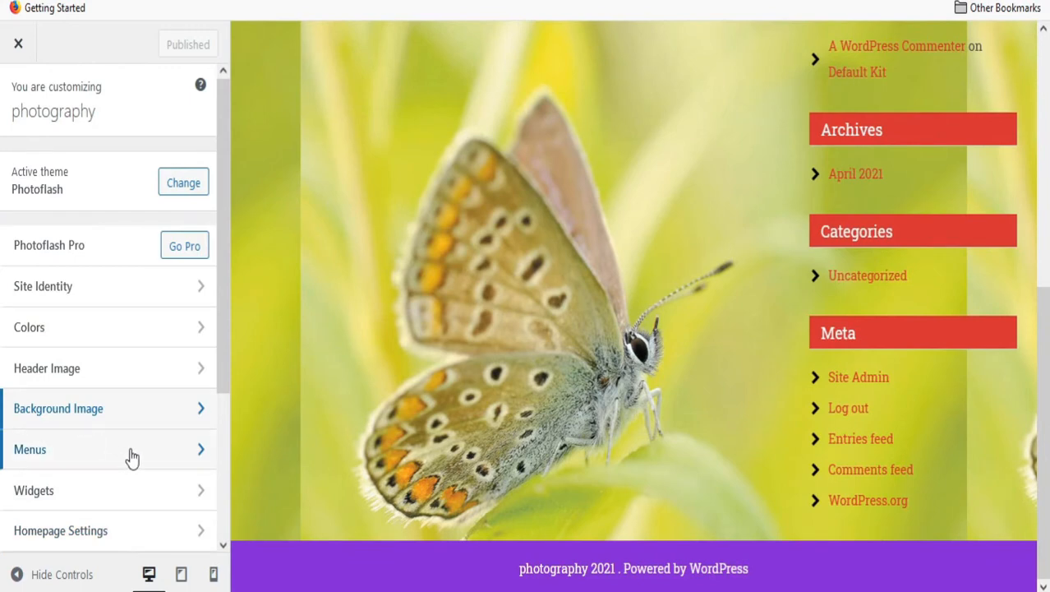
# Title the Blog Sidebar's Search widget 'search photo'.
pyautogui.click(155, 499)
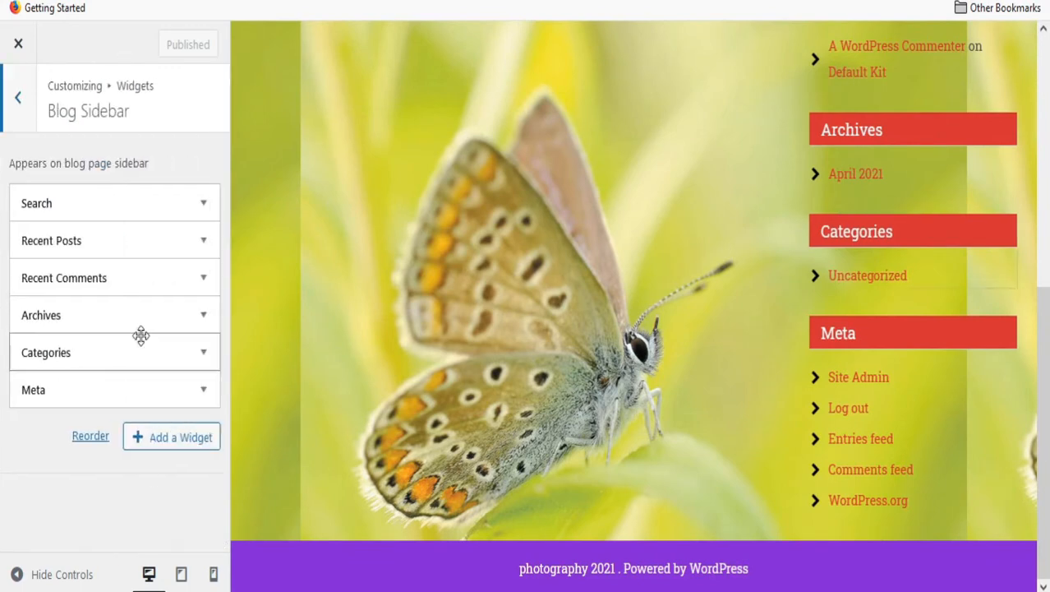
pyautogui.click(196, 212)
pyautogui.click(55, 269)
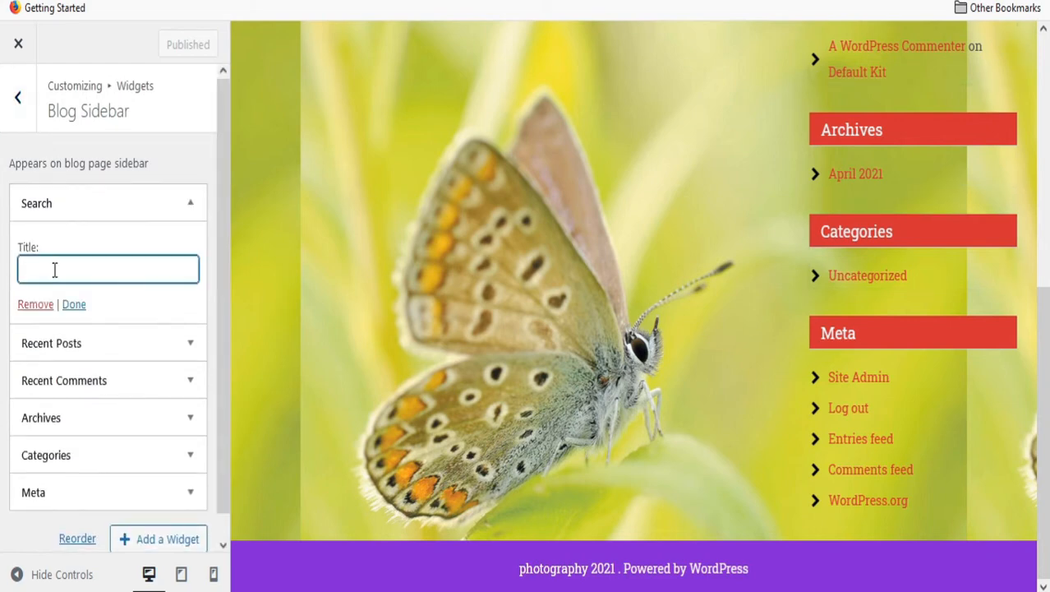
pyautogui.write('search photo')
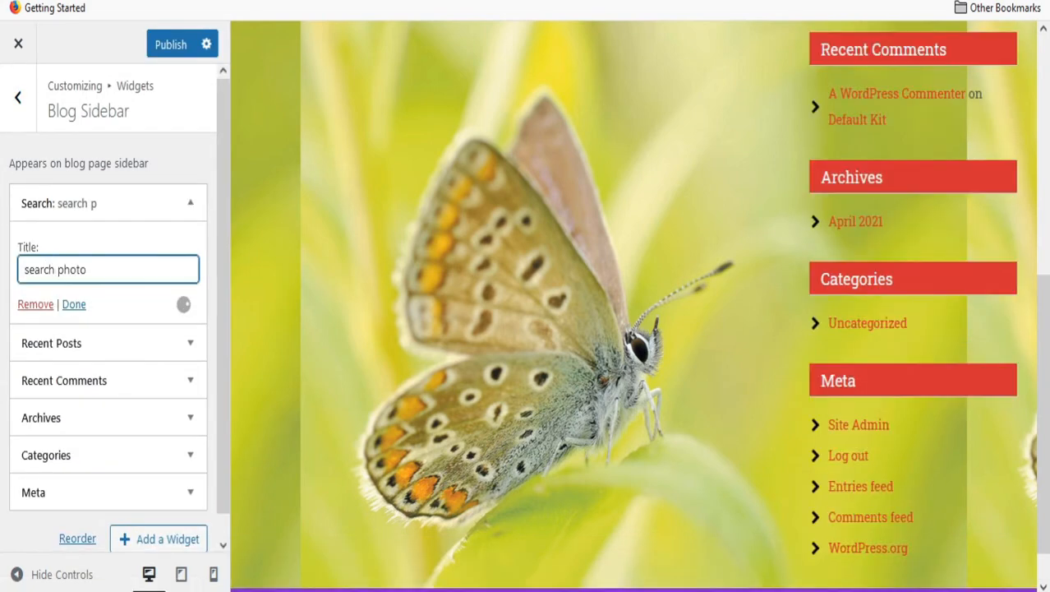
pyautogui.click(74, 305)
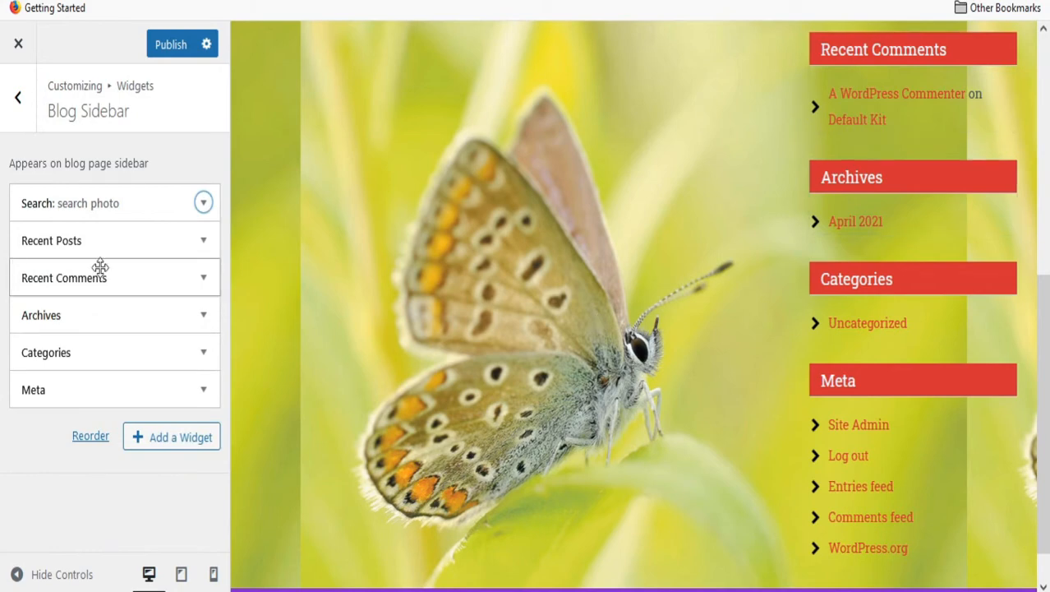
pyautogui.scroll(2, 912, 204)
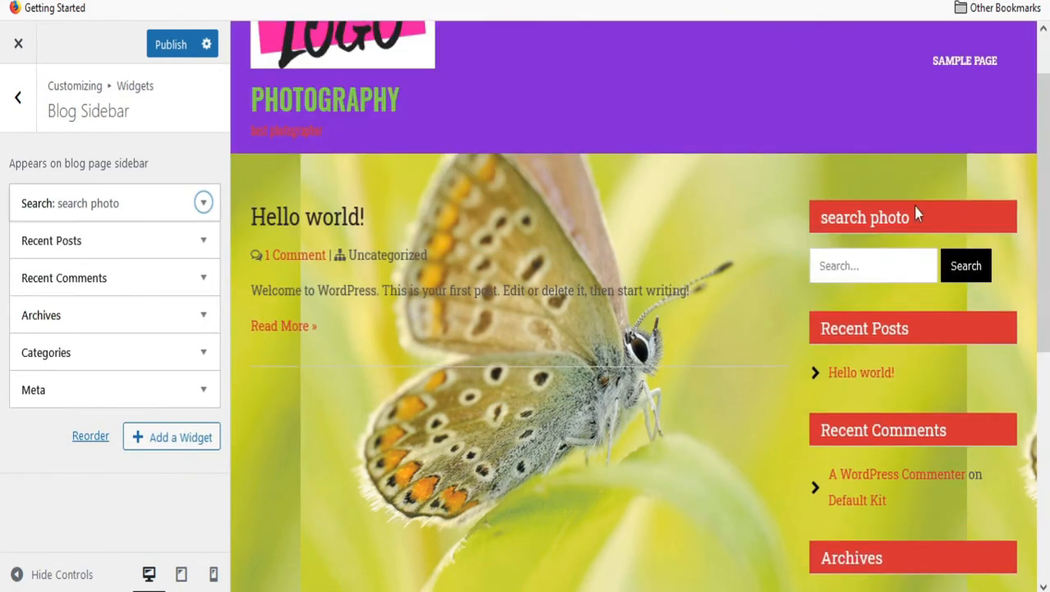
# Retitle the Recent Posts widget 'new upload'.
pyautogui.click(206, 243)
pyautogui.click(205, 243)
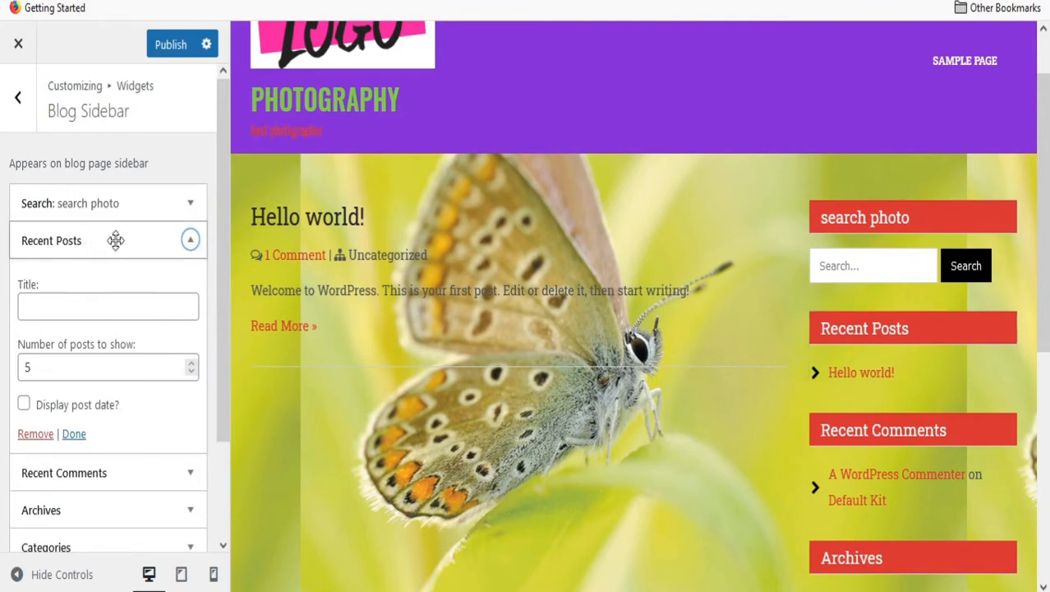
pyautogui.click(53, 308)
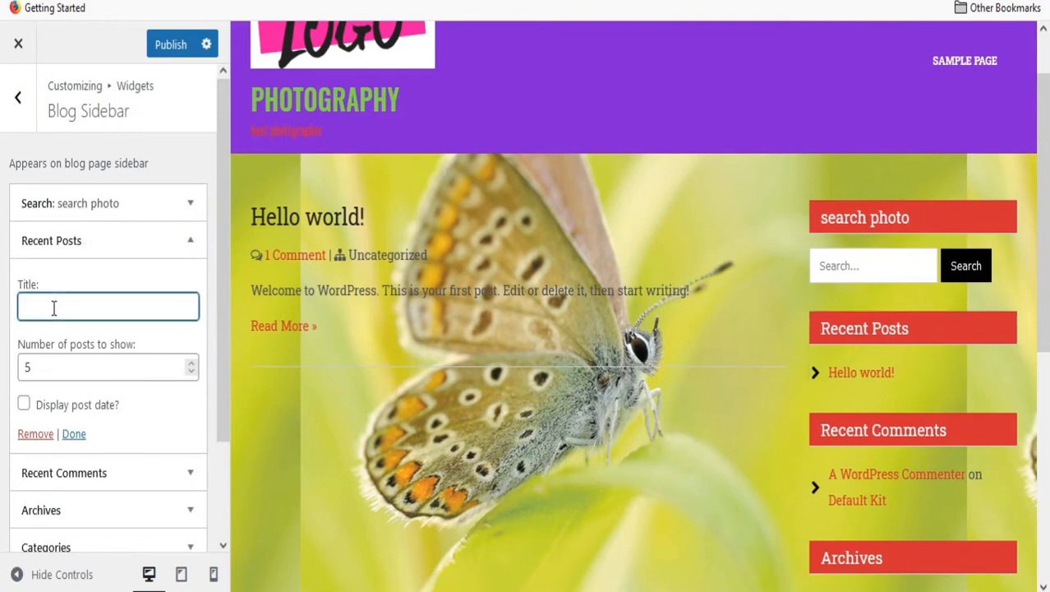
pyautogui.write('new upload')
pyautogui.click(73, 433)
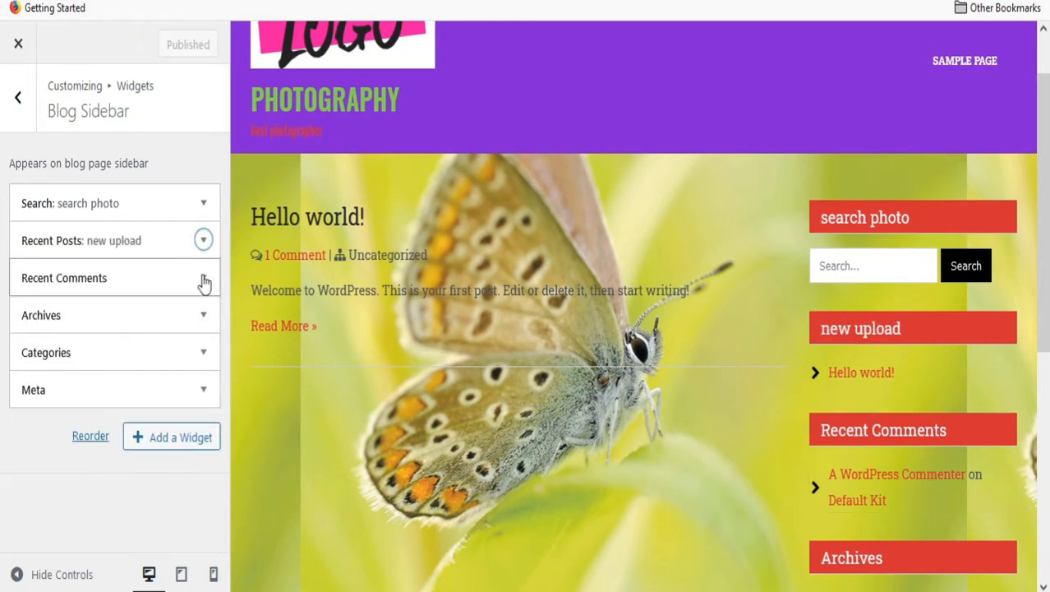
# Inspect the Recent Comments widget, then return to the Blog Sidebar widgets.
pyautogui.click(203, 278)
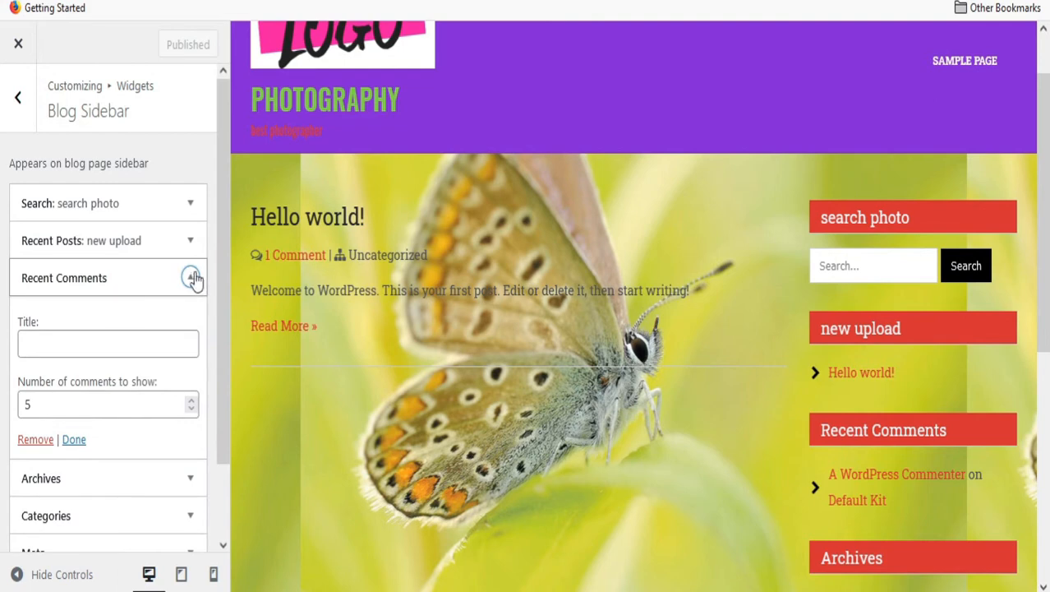
pyautogui.click(191, 279)
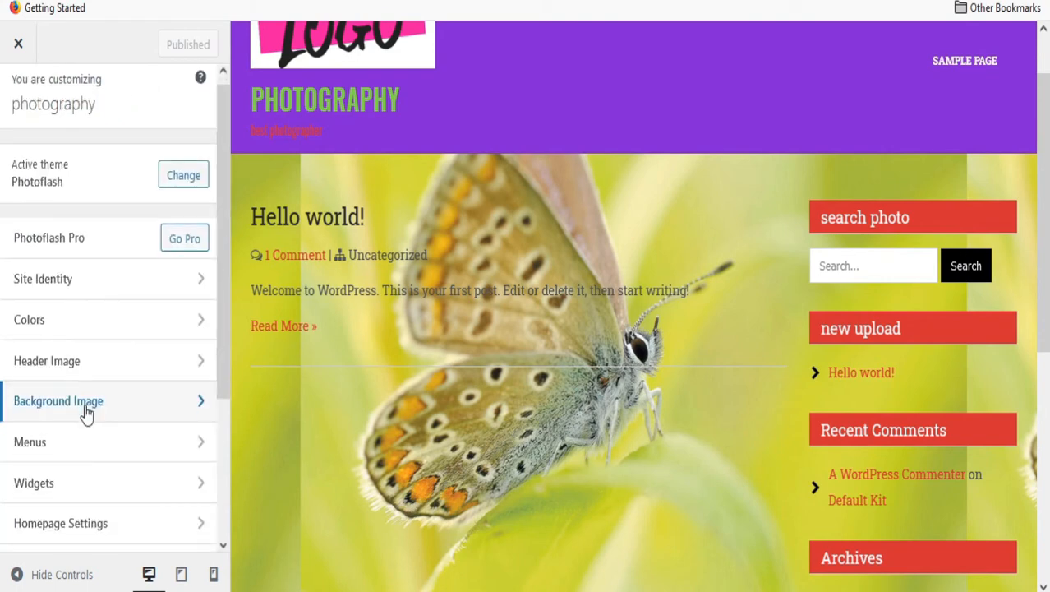
pyautogui.scroll(-2, 85, 414)
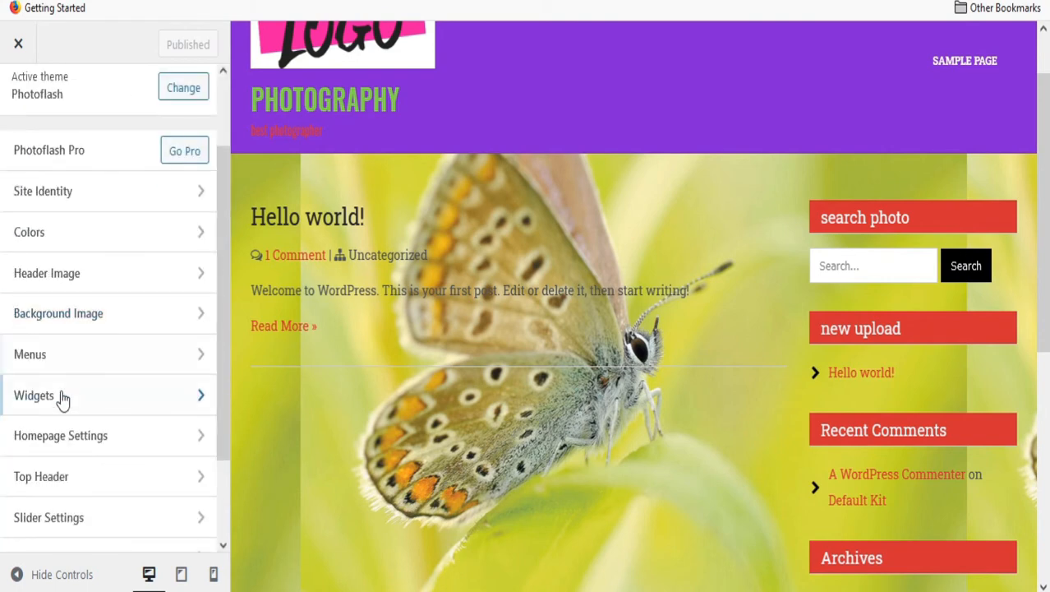
pyautogui.click(63, 398)
pyautogui.click(18, 100)
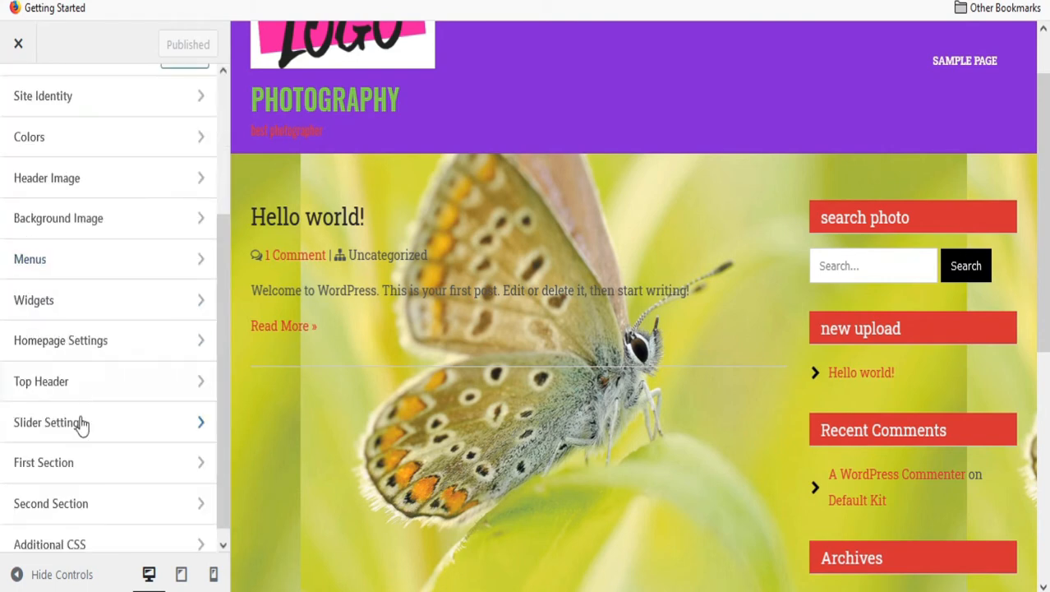
pyautogui.click(47, 481)
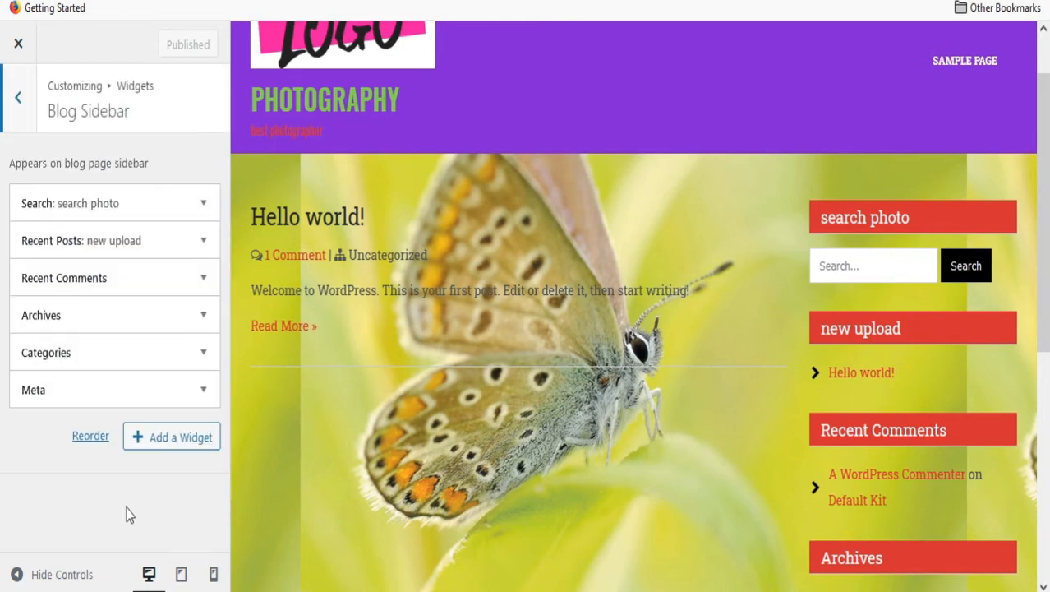
pyautogui.scroll(-5, 926, 299)
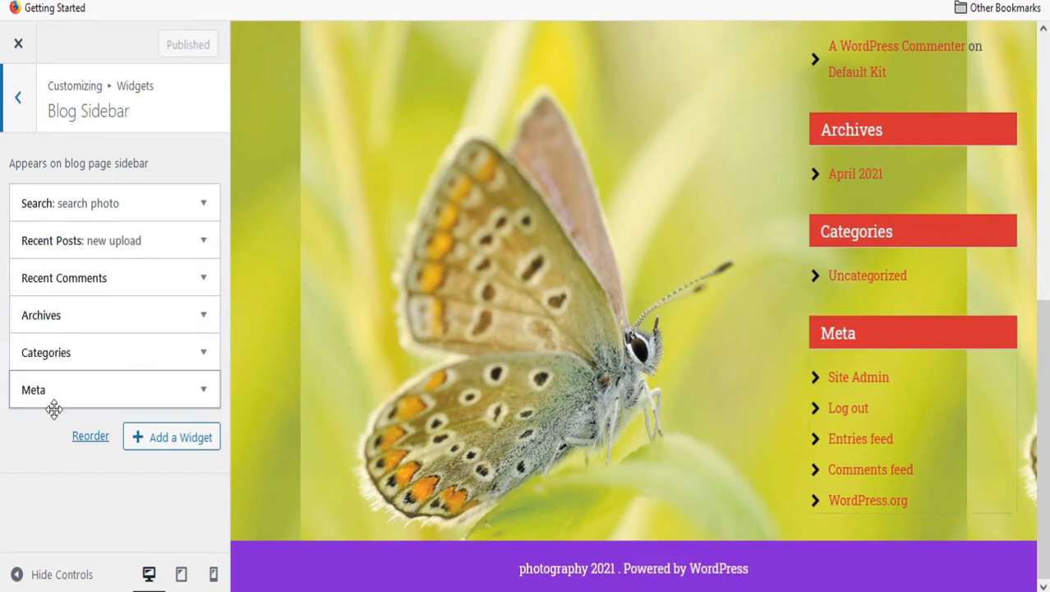
# Add an Image widget to the sidebar and remove the Meta widget.
pyautogui.click(178, 443)
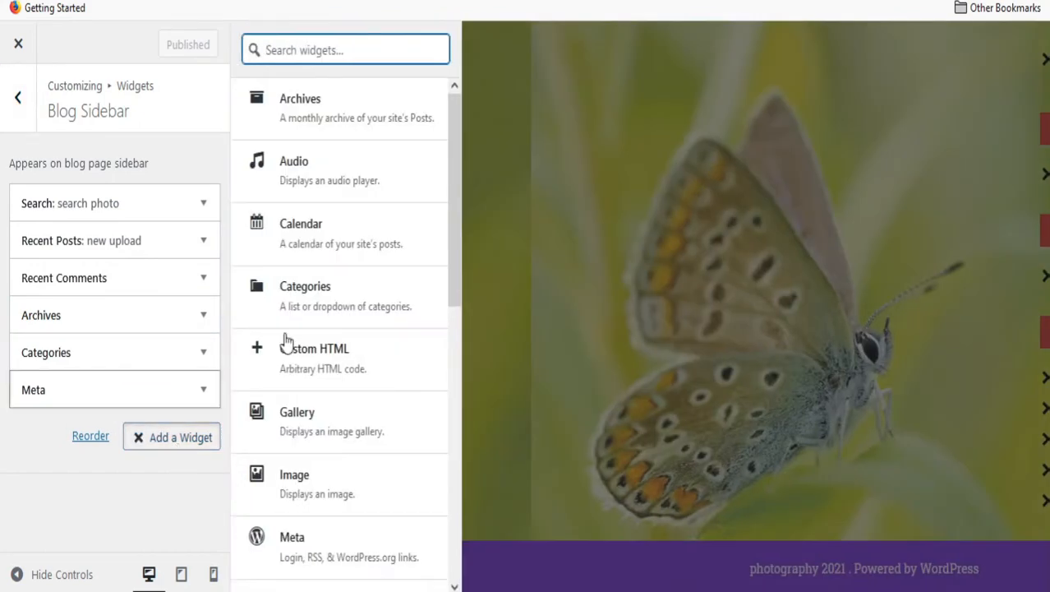
pyautogui.scroll(-7, 295, 321)
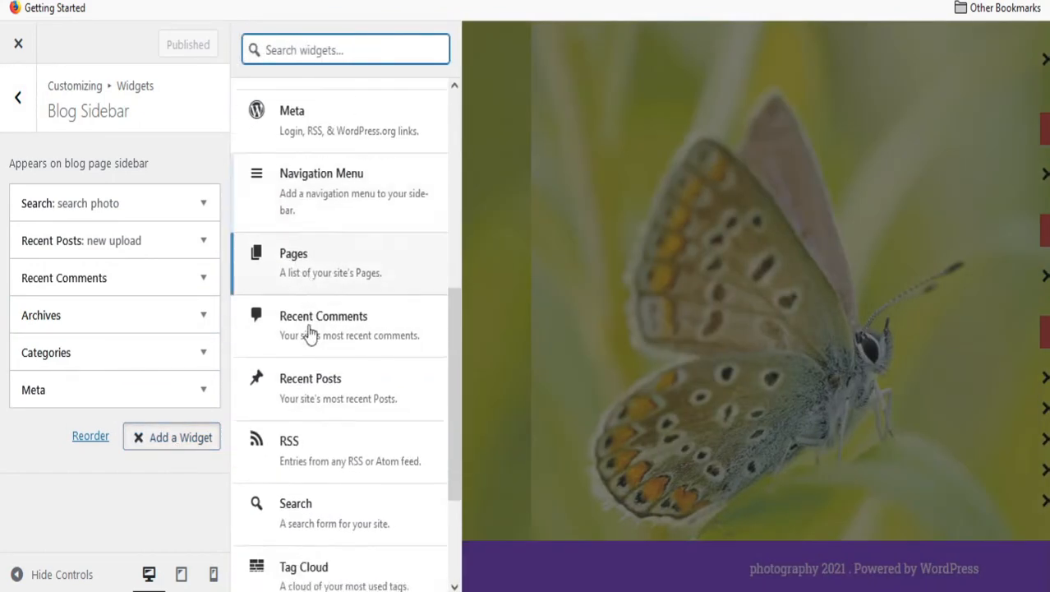
pyautogui.scroll(10, 510, 403)
pyautogui.scroll(7, 342, 258)
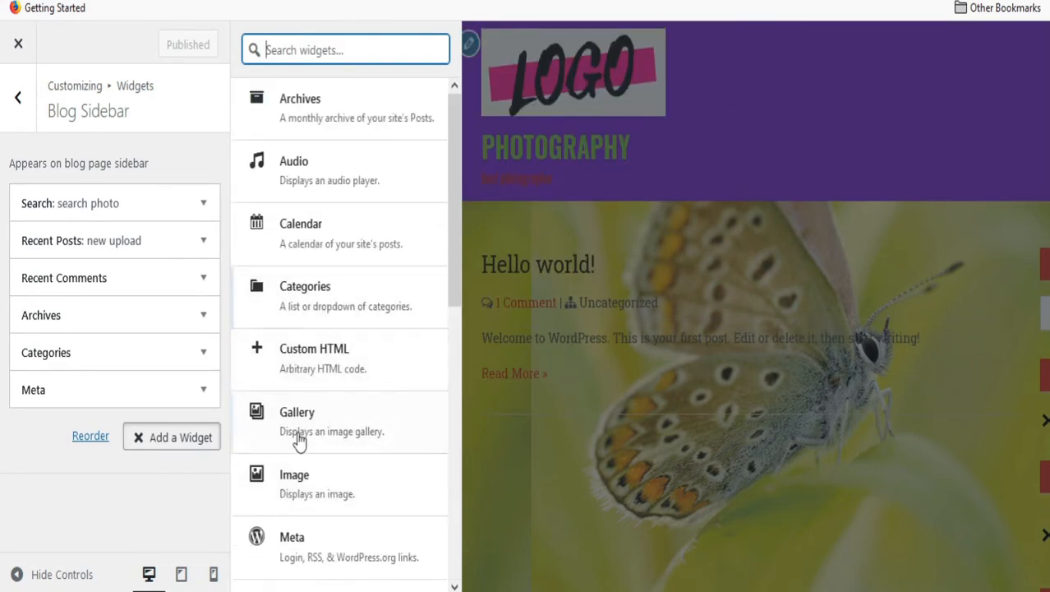
pyautogui.click(306, 476)
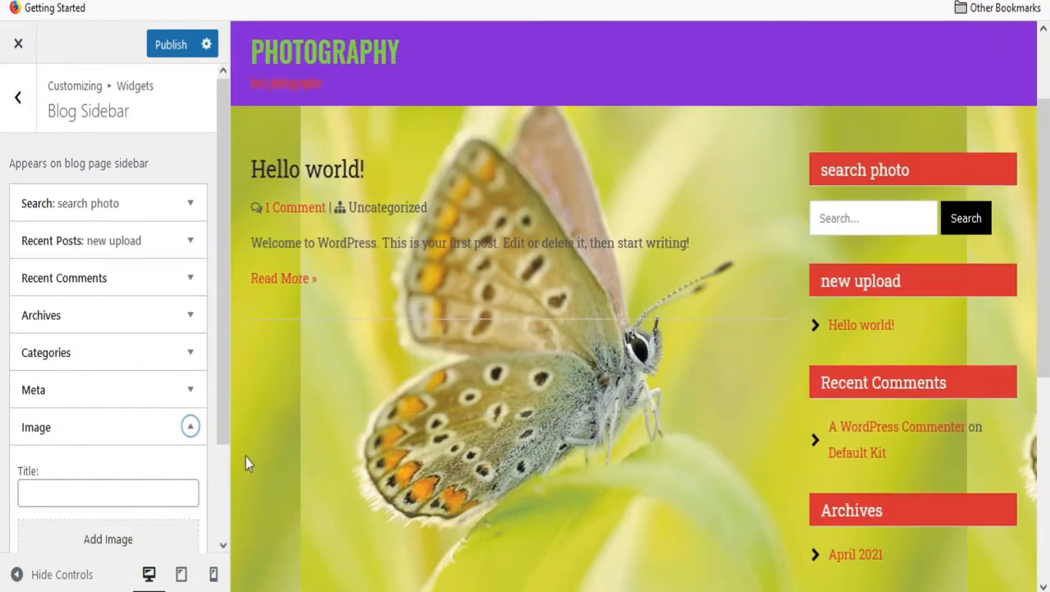
pyautogui.click(191, 426)
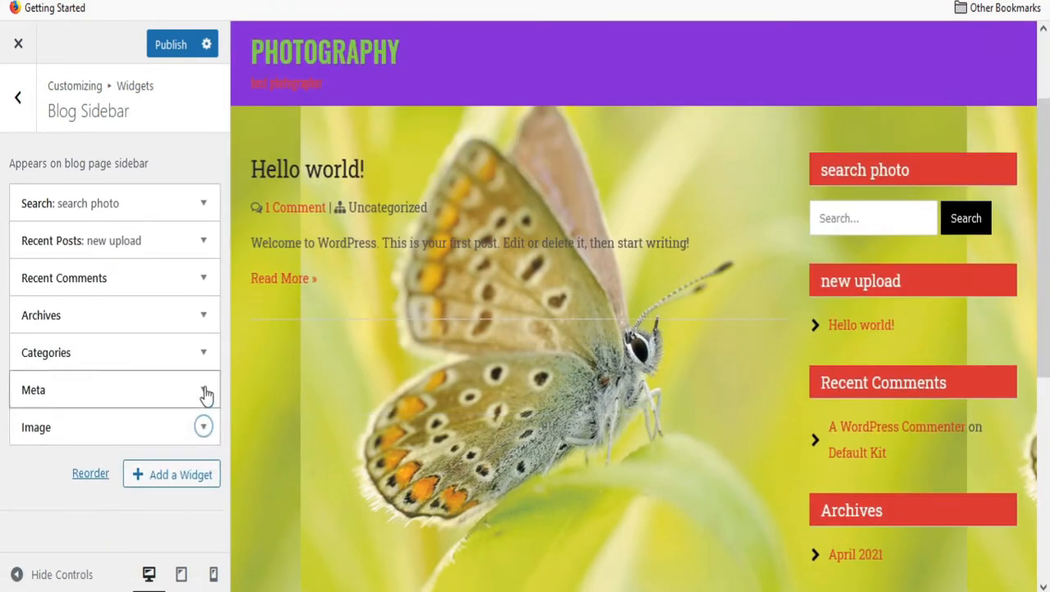
pyautogui.click(204, 391)
pyautogui.click(37, 491)
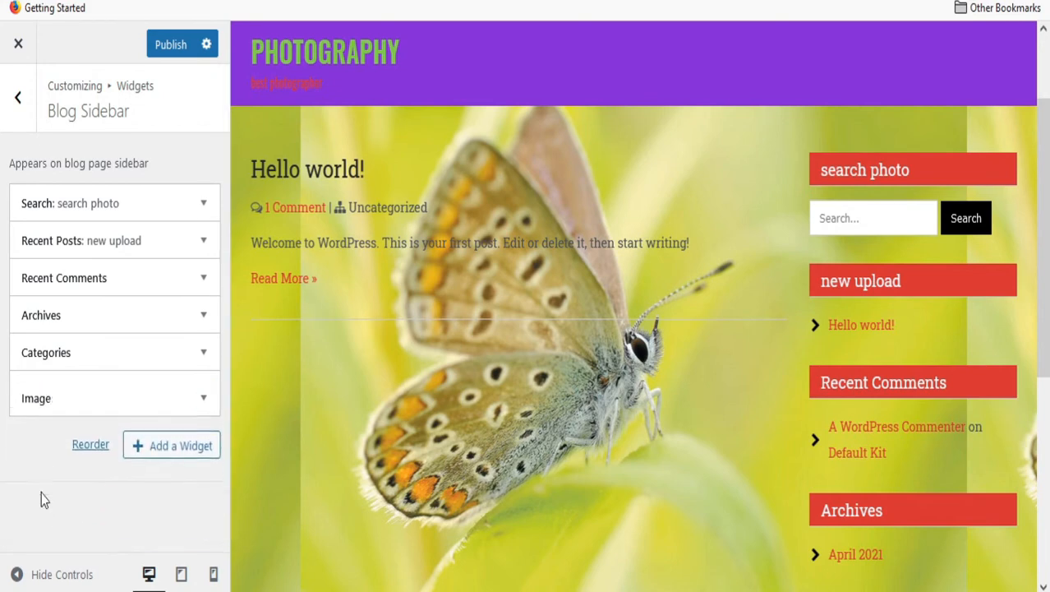
# Put the pink LOGO from the Media Library into the Image widget and publish.
pyautogui.click(205, 392)
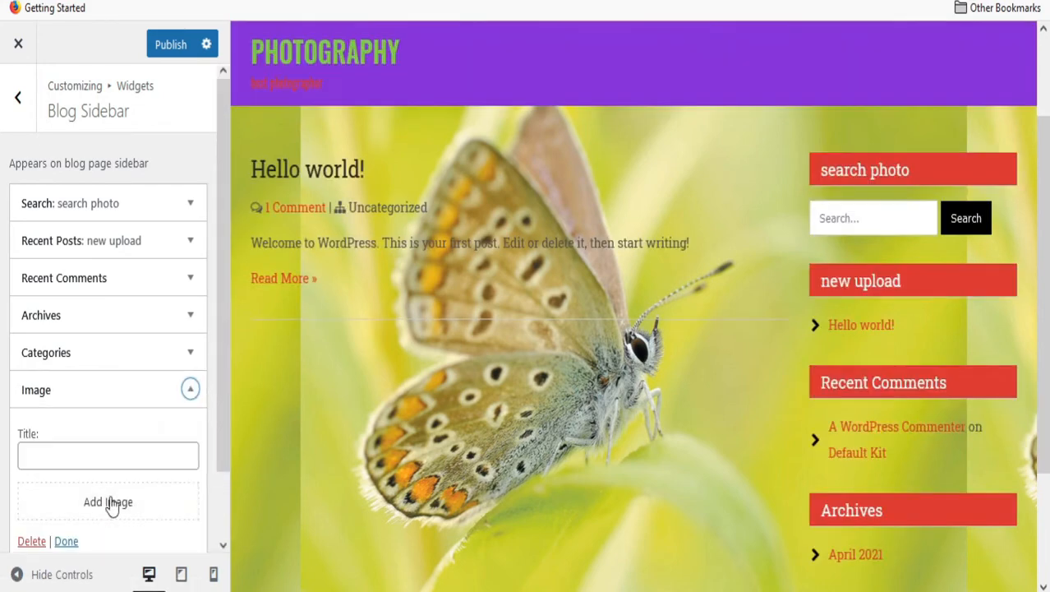
pyautogui.click(129, 436)
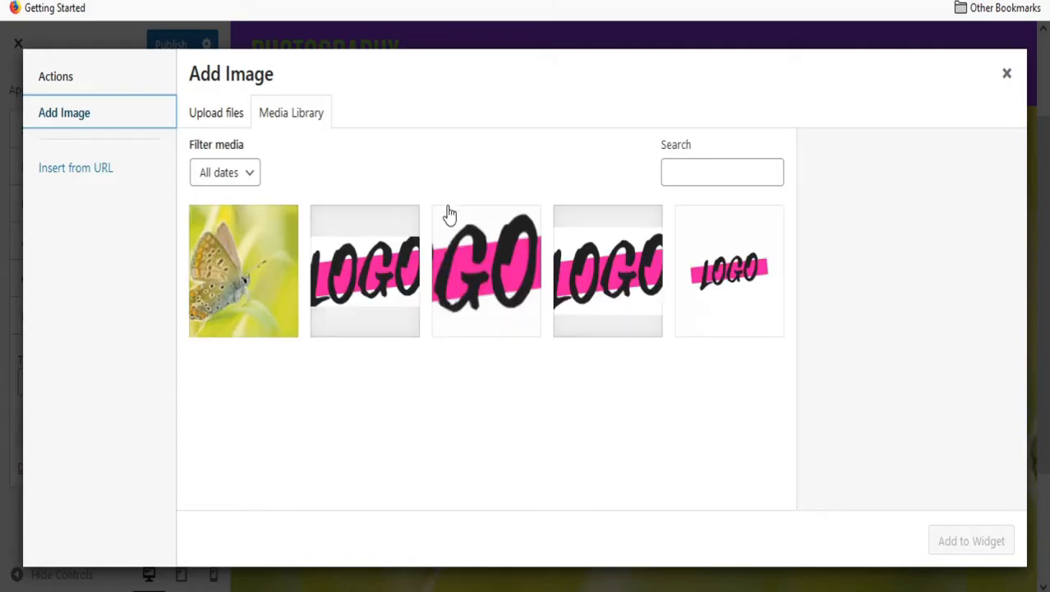
pyautogui.click(374, 275)
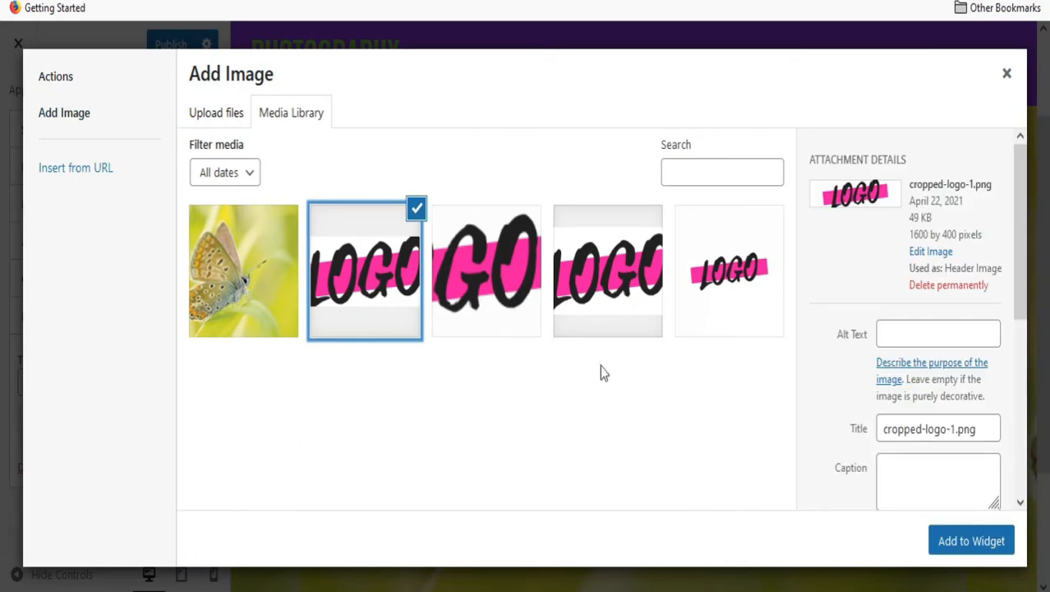
pyautogui.click(989, 537)
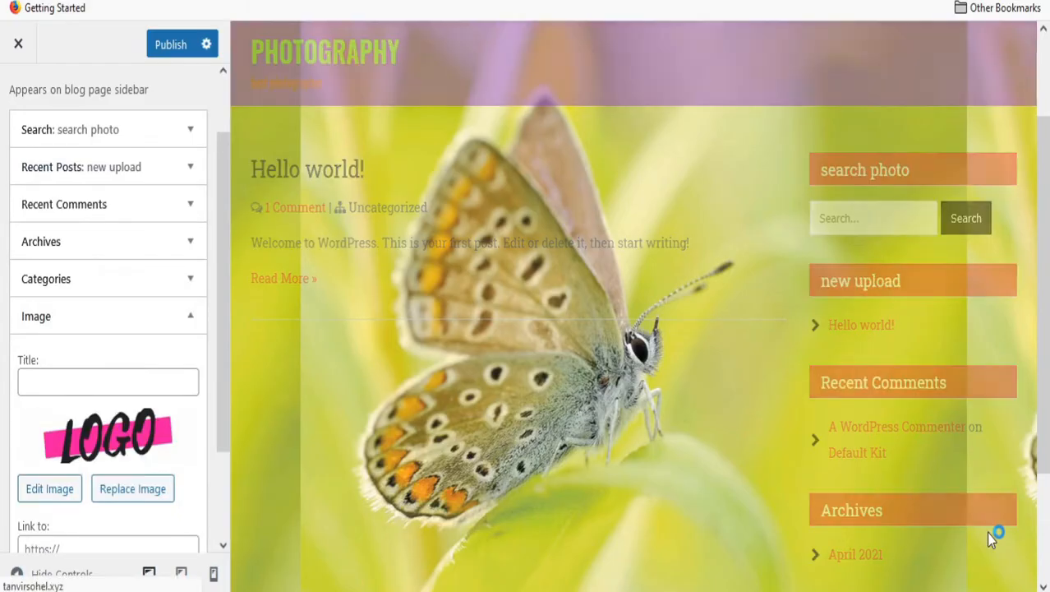
pyautogui.scroll(-3, 991, 495)
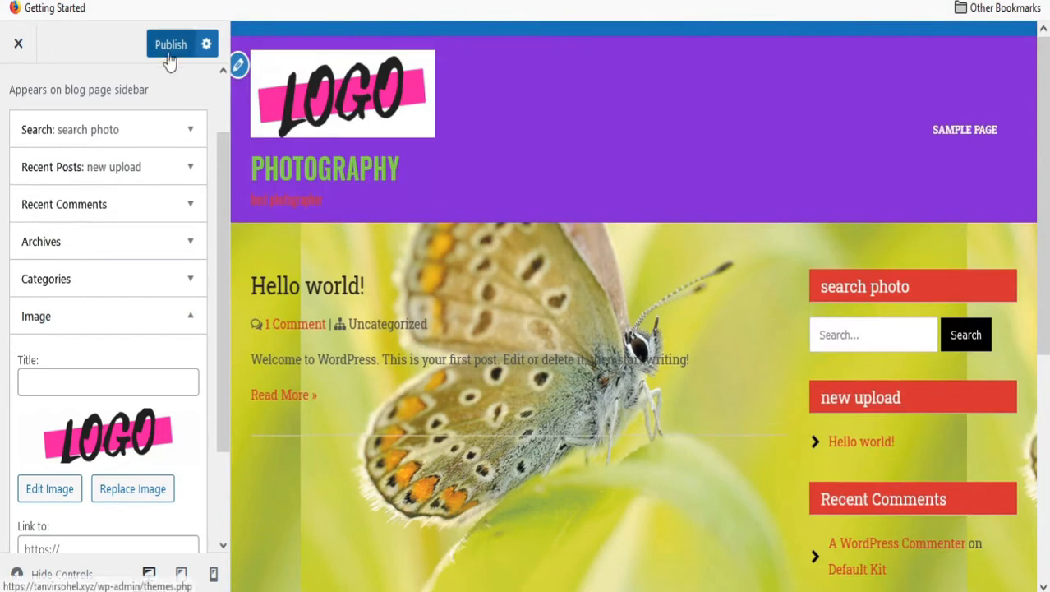
pyautogui.click(178, 48)
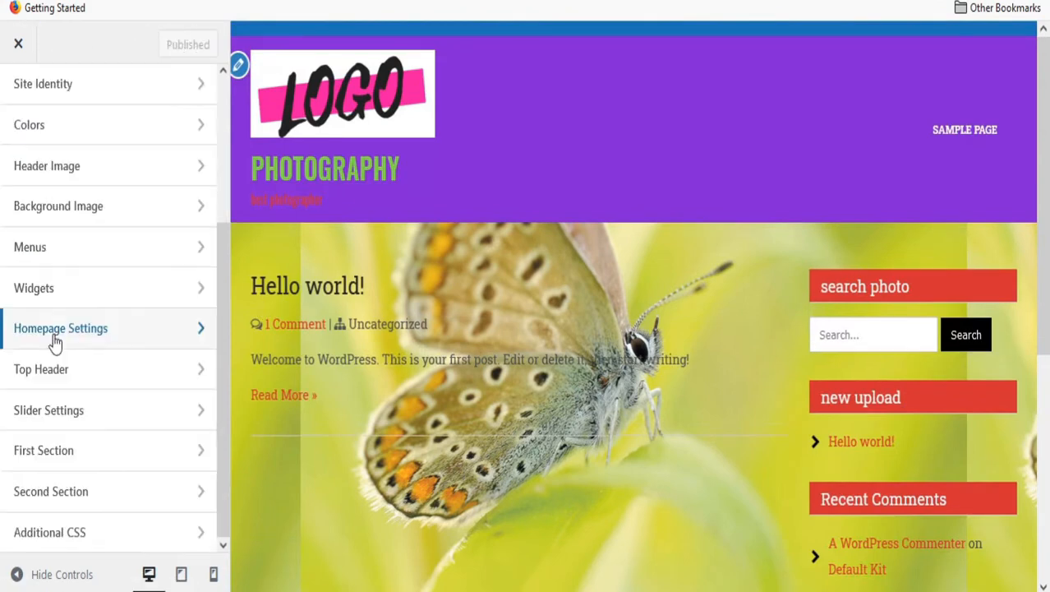
# Look through Homepage Settings, then move to the Top Header section with its social link fields.
pyautogui.click(124, 326)
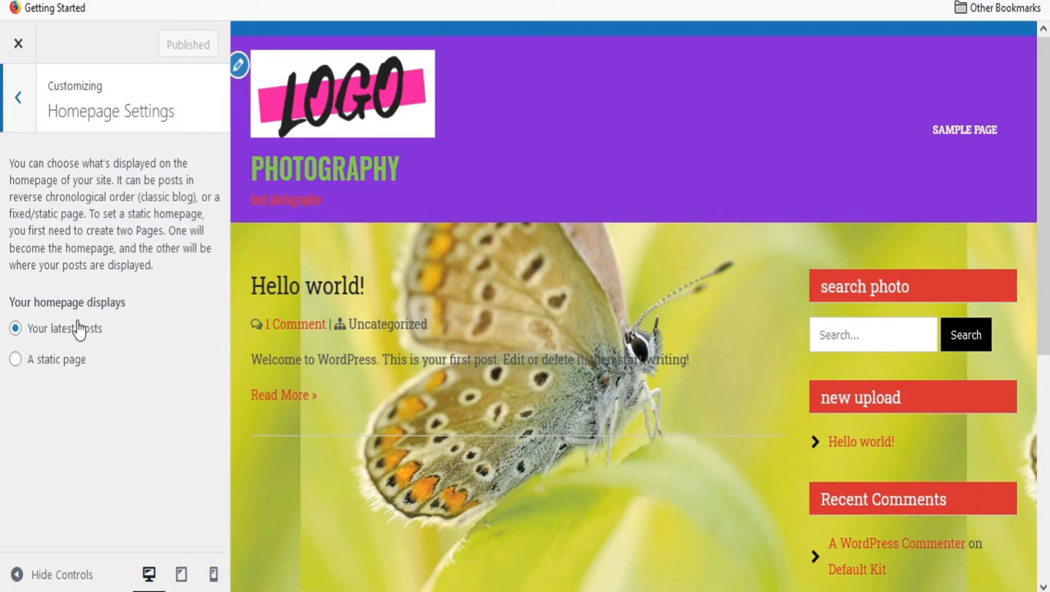
pyautogui.scroll(-2, 481, 280)
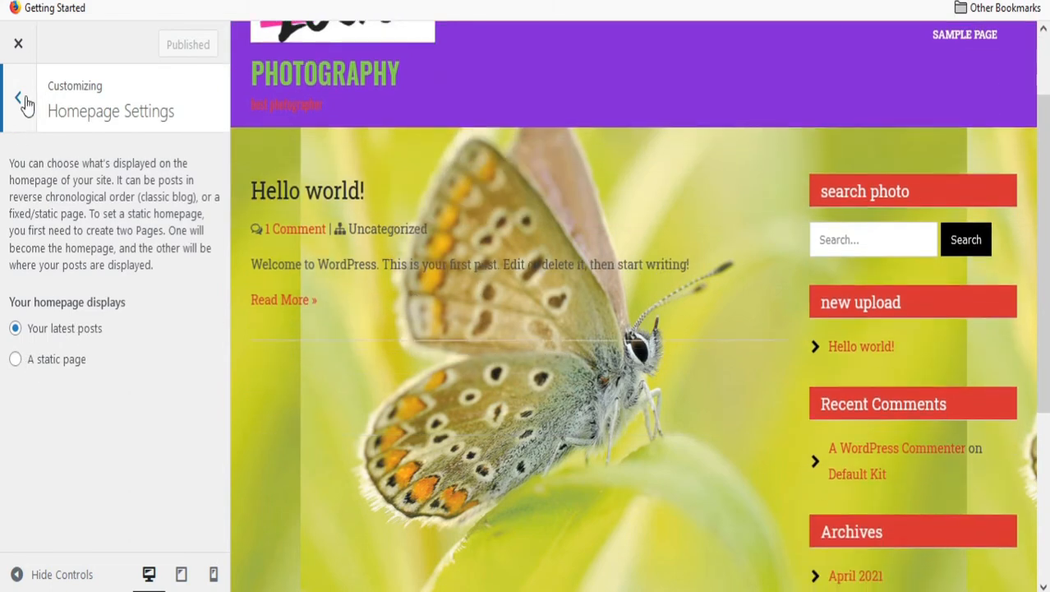
pyautogui.click(18, 97)
pyautogui.click(155, 379)
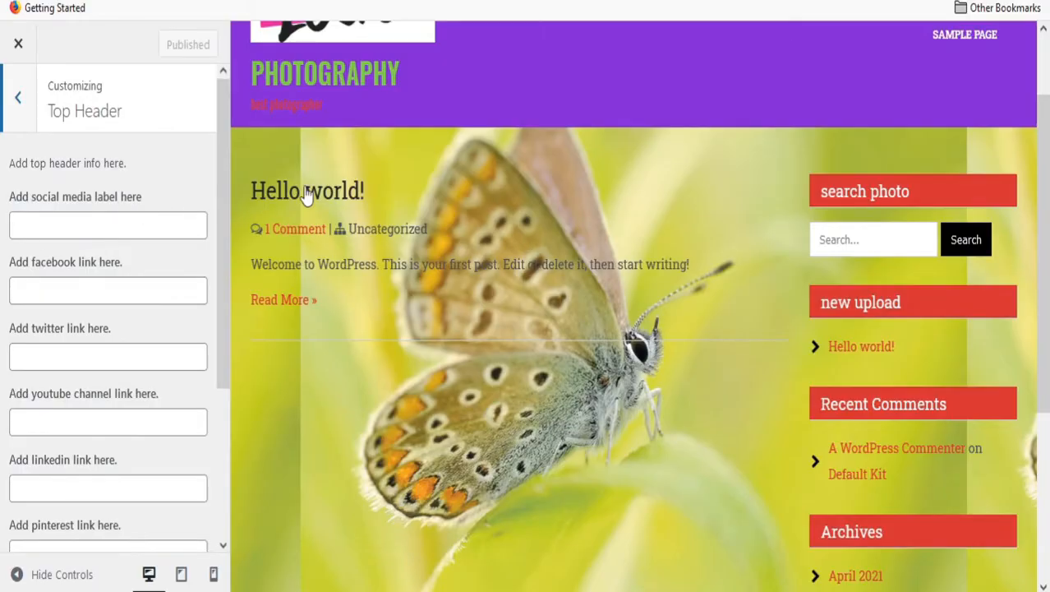
pyautogui.scroll(2, 735, 224)
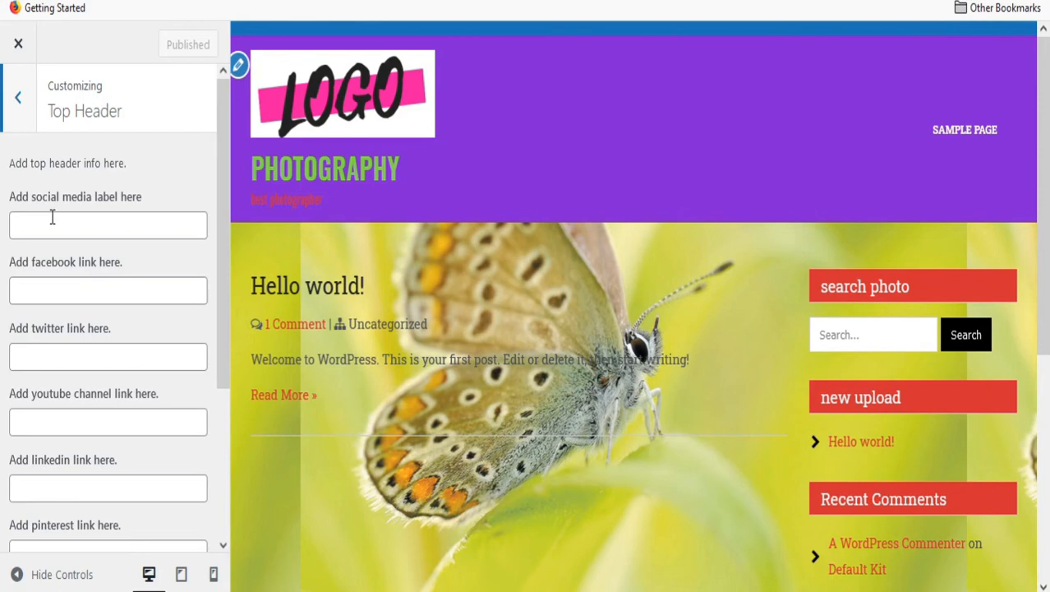
# Enter '#' as the facebook, twitter and linkedin links in the Top Header.
pyautogui.click(60, 290)
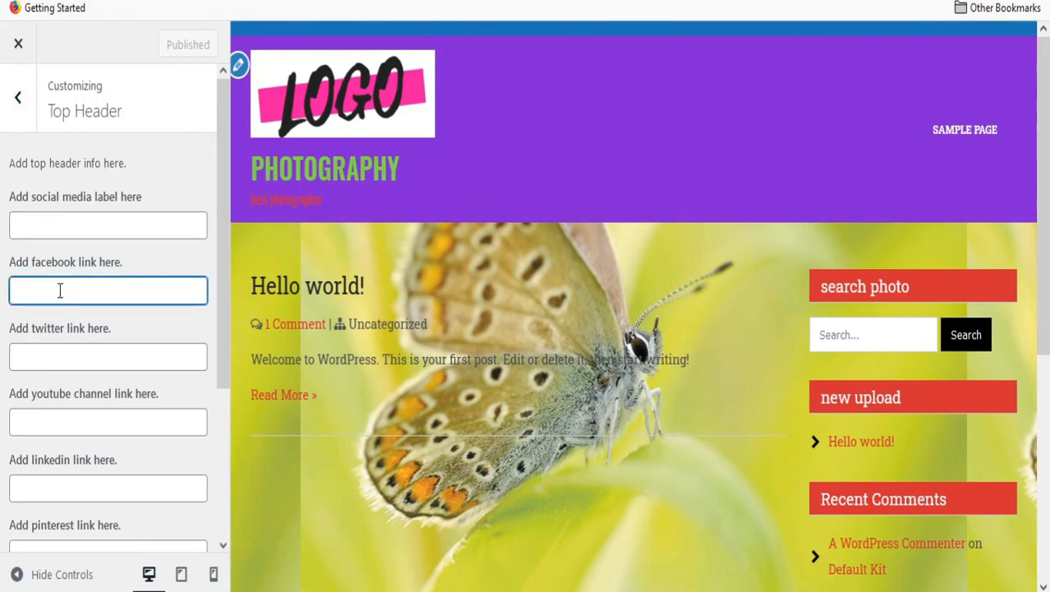
pyautogui.write('#')
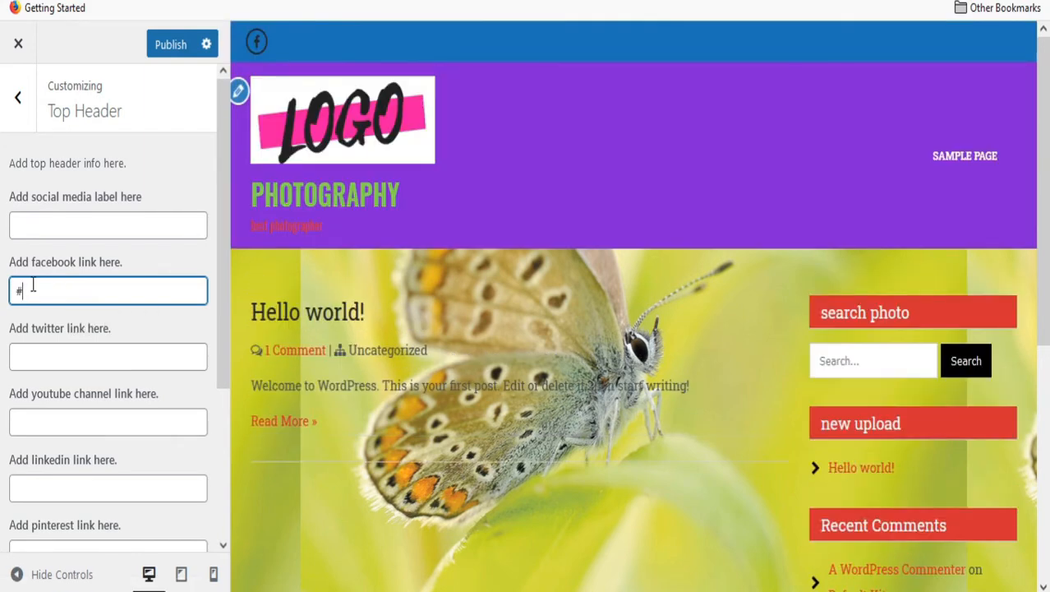
pyautogui.click(55, 354)
pyautogui.write('#')
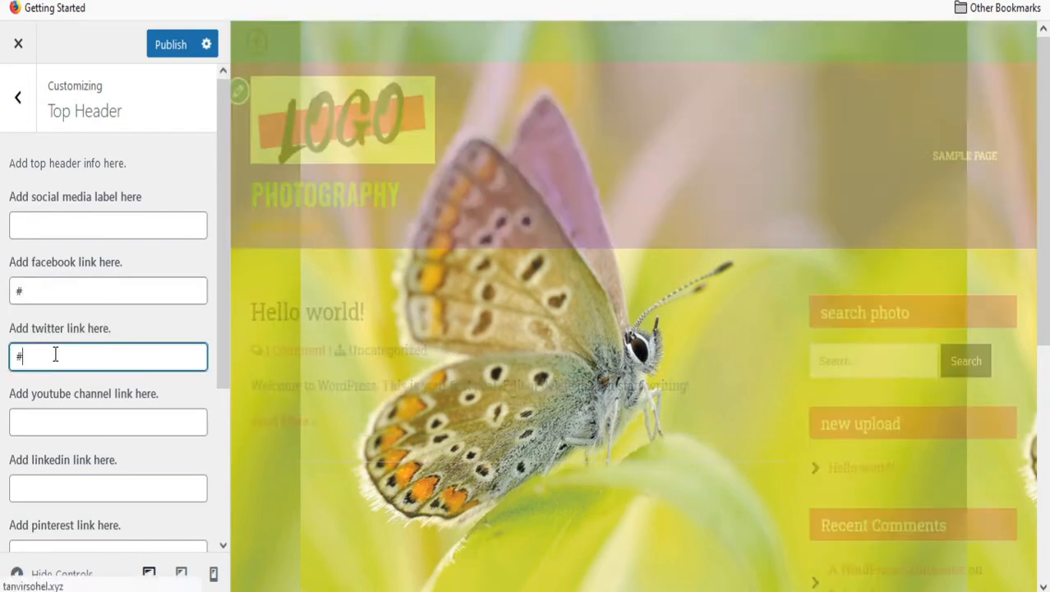
pyautogui.click(35, 422)
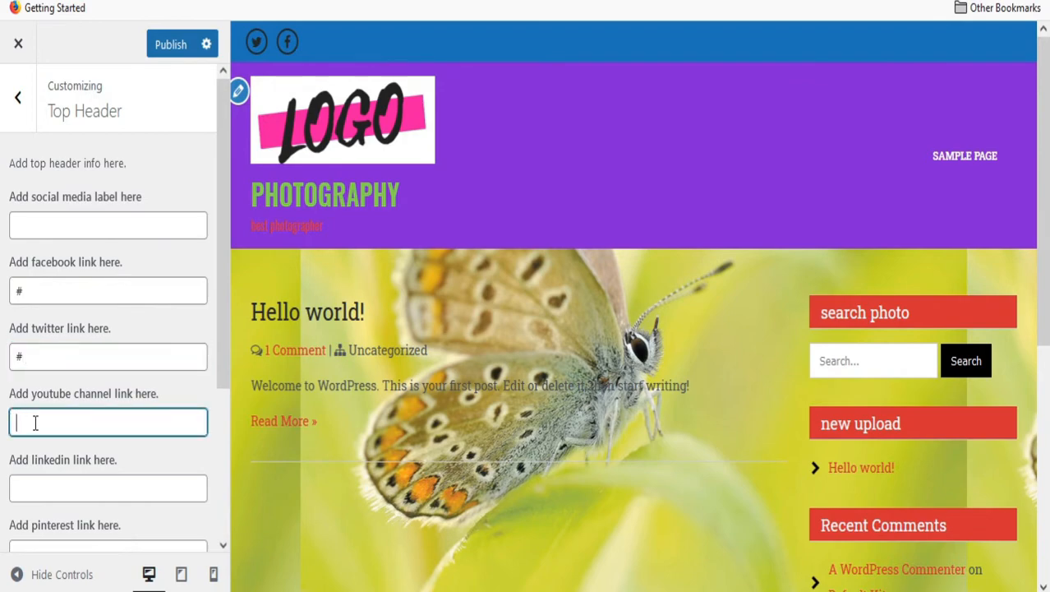
pyautogui.scroll(-2, 50, 411)
pyautogui.click(59, 398)
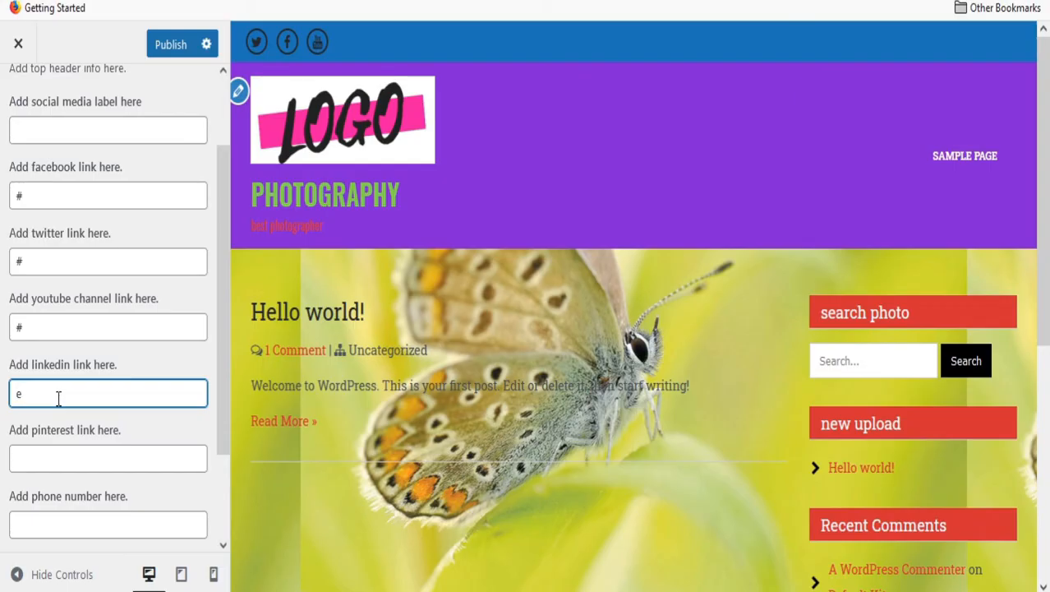
pyautogui.write('#')
# Fill in the header's contact phone number and contact e-mail address.
pyautogui.scroll(-2, 58, 397)
pyautogui.click(45, 411)
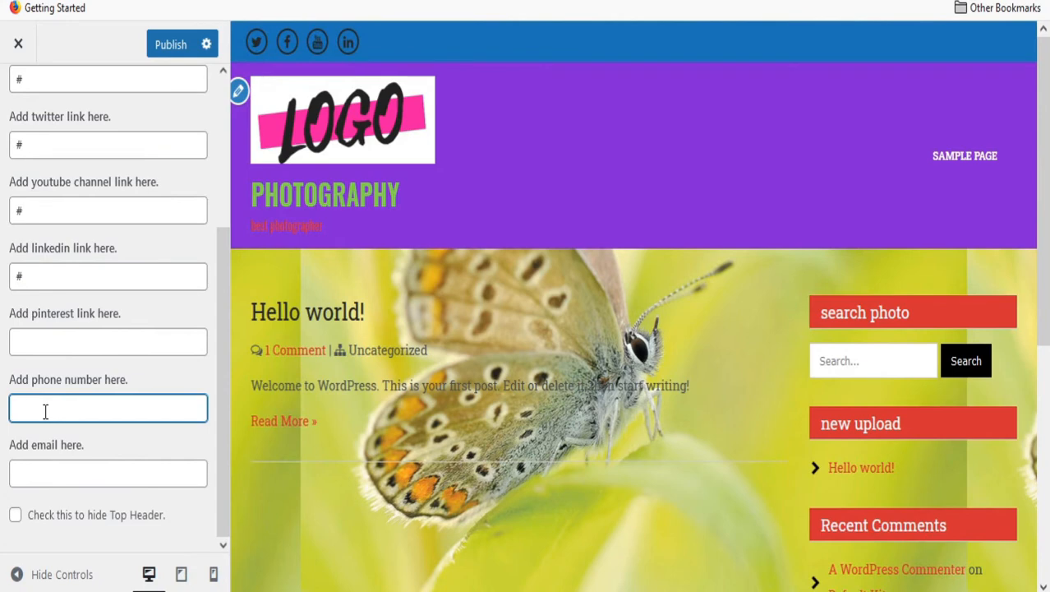
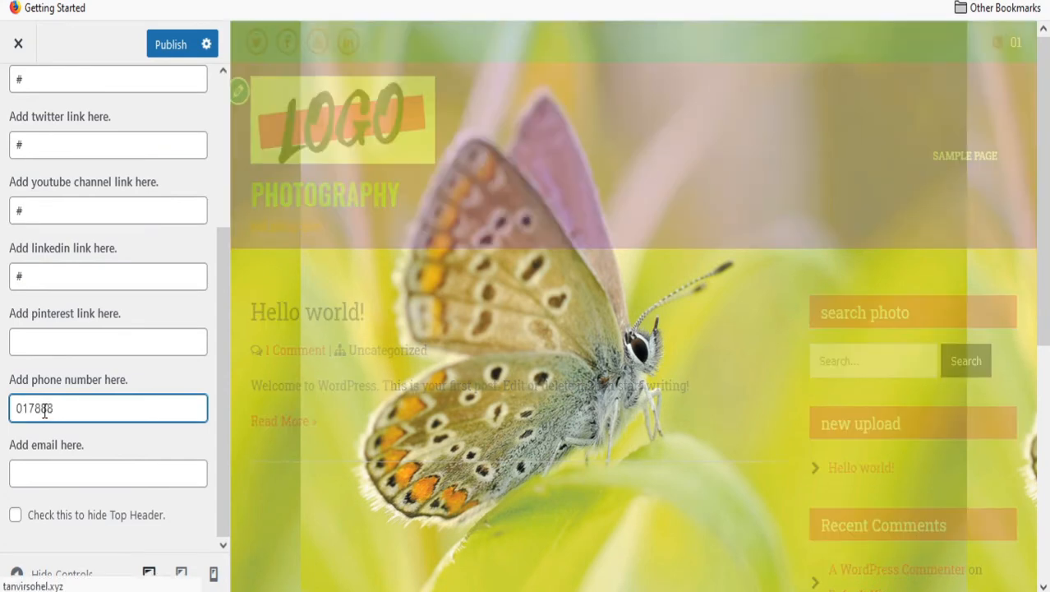
pyautogui.click(63, 471)
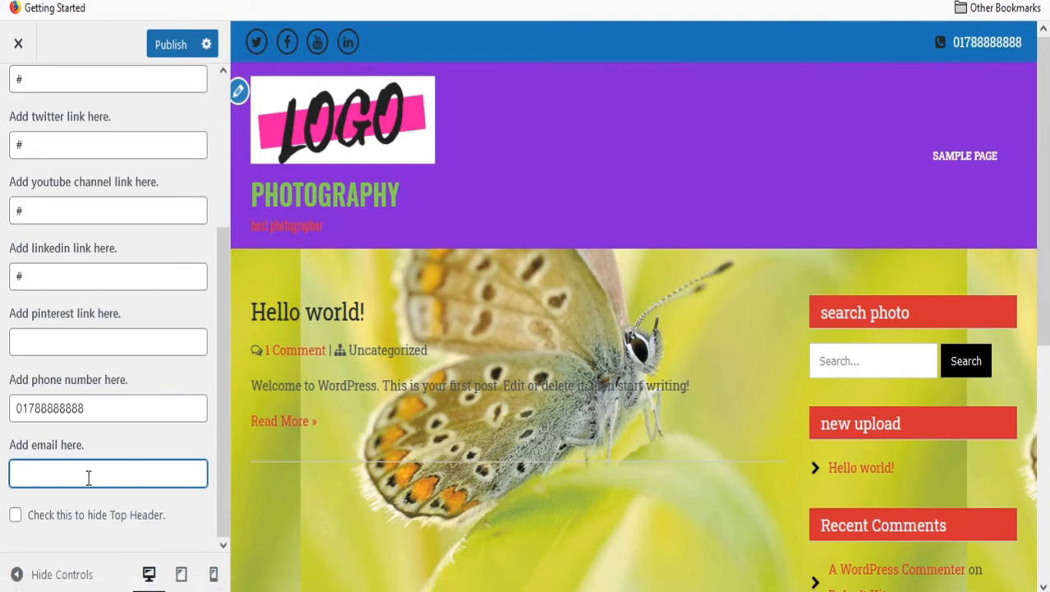
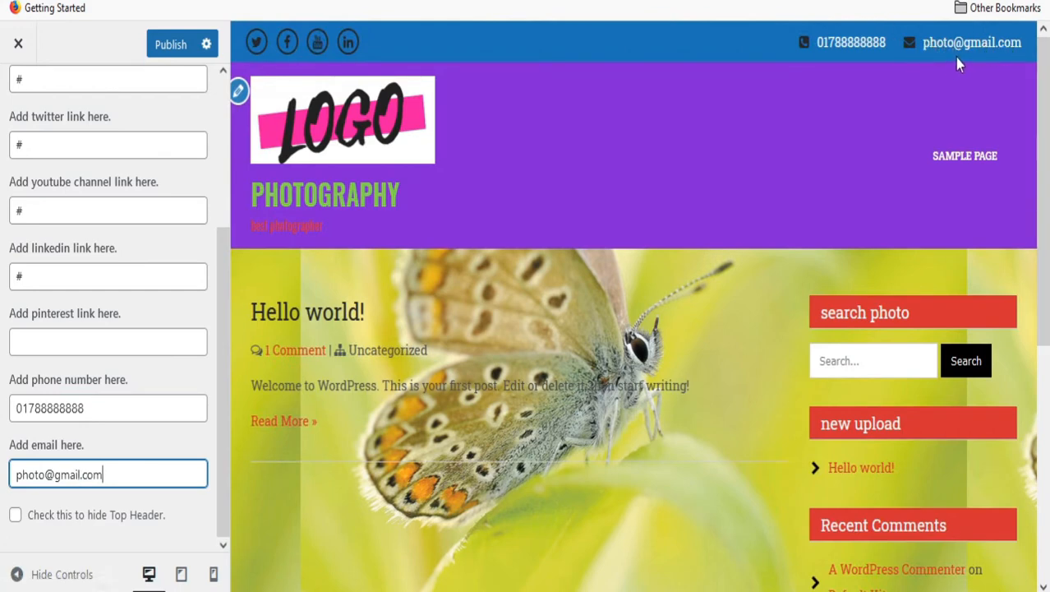
pyautogui.scroll(5, 152, 102)
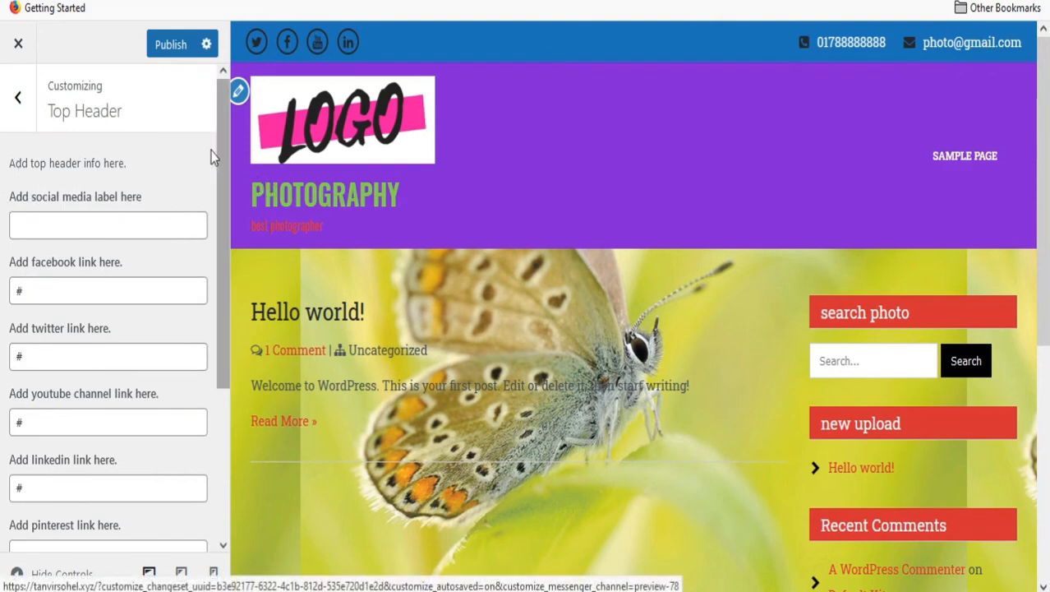
# Publish the header changes, then start a new page, typing 'people' and 'about us'.
pyautogui.click(184, 48)
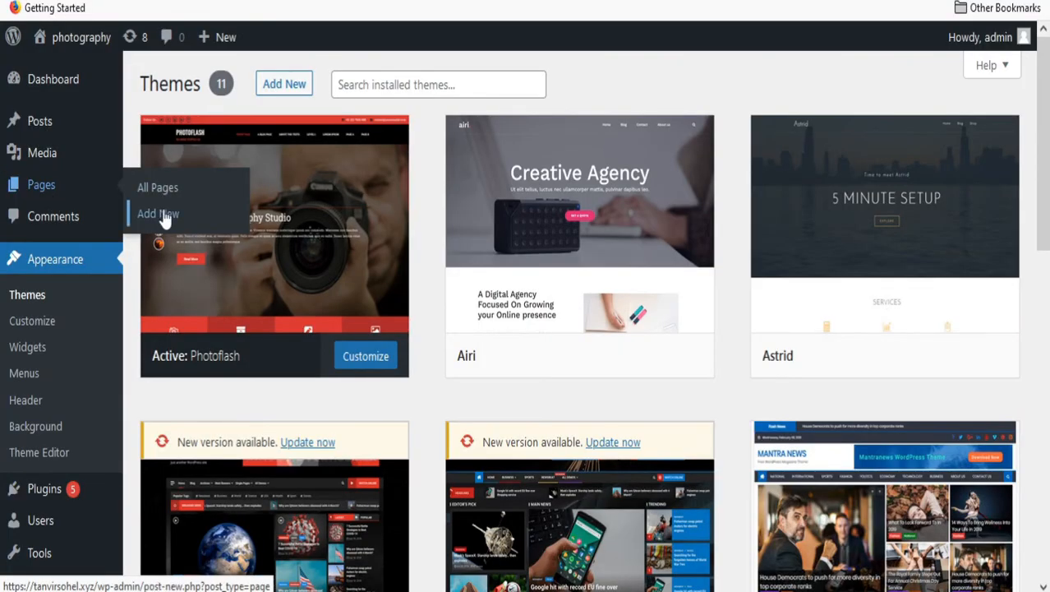
pyautogui.click(165, 216)
pyautogui.write('people')
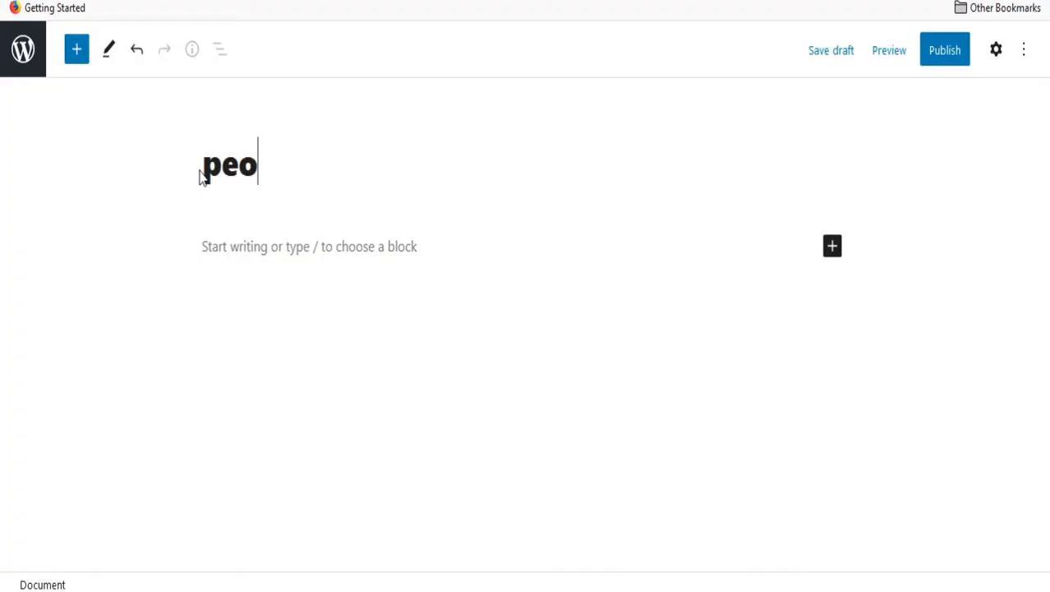
pyautogui.click(944, 50)
pyautogui.write('about us')
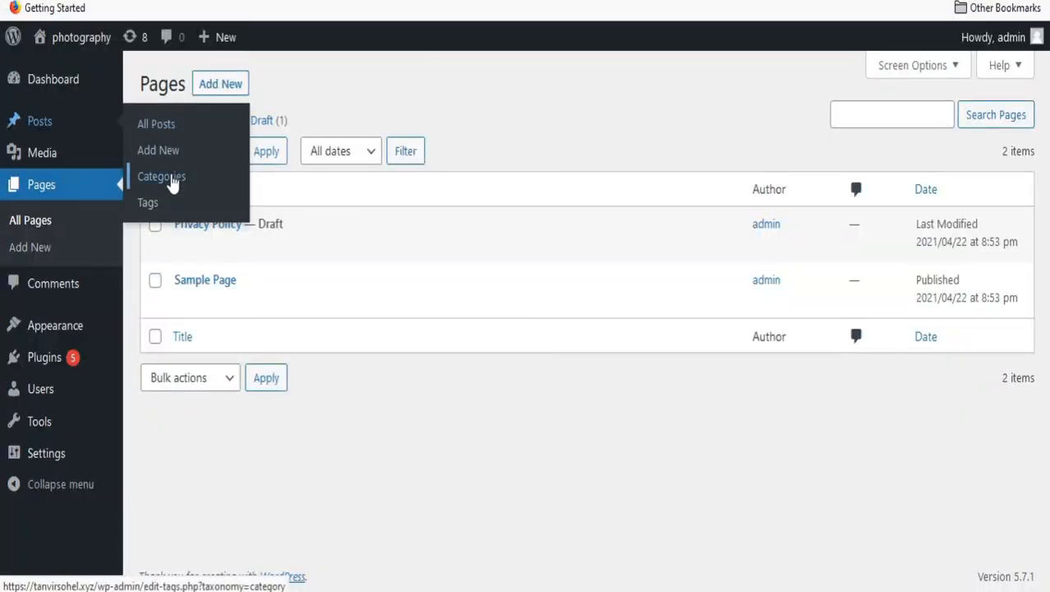
# Add the 'people' post category with slug 'people'.
pyautogui.click(172, 181)
pyautogui.write('people')
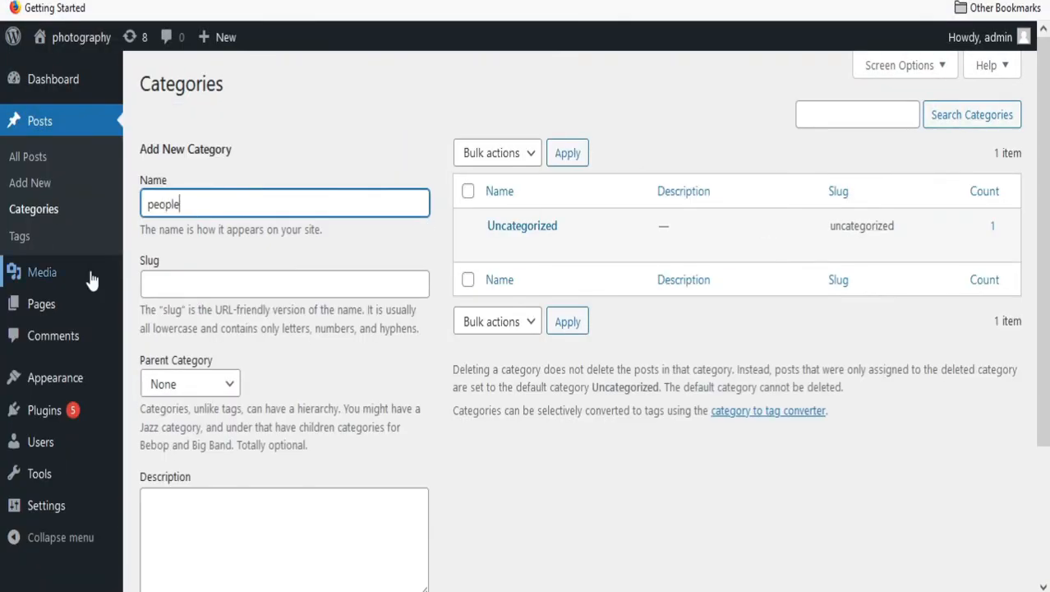
pyautogui.hotkey('ctrl', 'a')
pyautogui.hotkey('ctrl', 'c')
pyautogui.click(197, 281)
pyautogui.hotkey('ctrl', 'v')
pyautogui.scroll(-3, 229, 309)
pyautogui.click(191, 497)
pyautogui.scroll(3, 191, 493)
# Add the 'flowers' post category.
pyautogui.click(171, 205)
pyautogui.write('flowers')
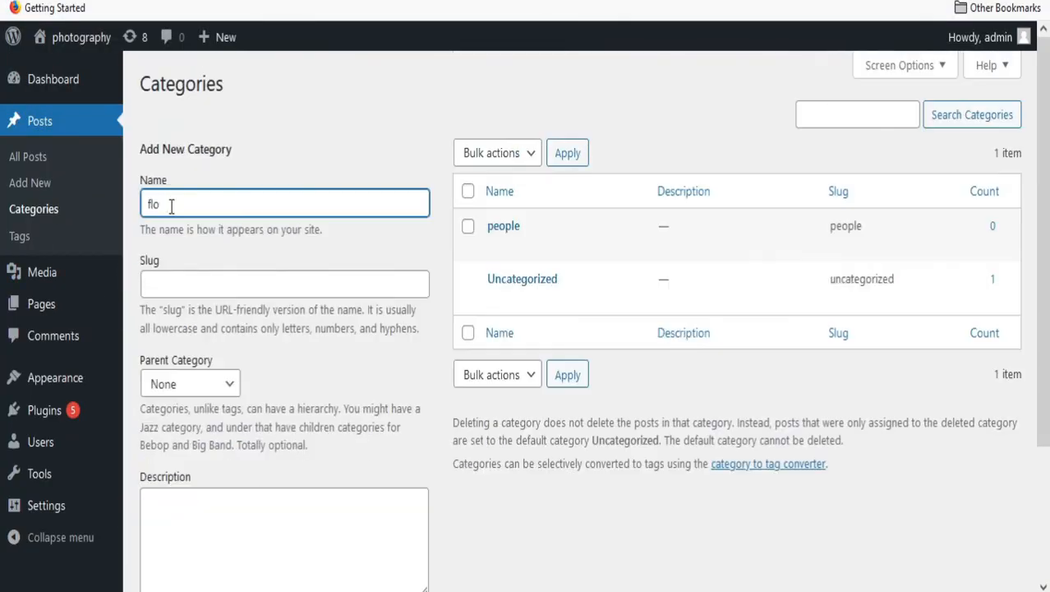
pyautogui.moveTo(183, 206); pyautogui.dragTo(136, 211)
pyautogui.click(191, 281)
pyautogui.click(191, 497)
# Add the 'bird' category with slug 'bird' and the 'wedding photo' category.
pyautogui.click(169, 206)
pyautogui.write('bird')
pyautogui.click(183, 288)
pyautogui.write('bird')
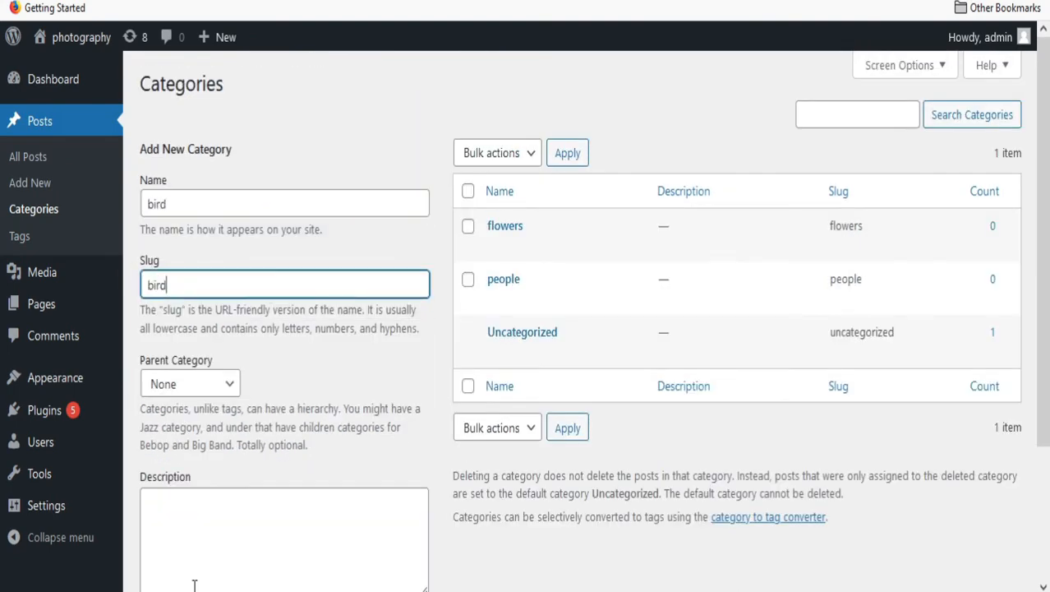
pyautogui.click(192, 499)
pyautogui.click(174, 198)
pyautogui.write('wedding photo')
pyautogui.press('Return')
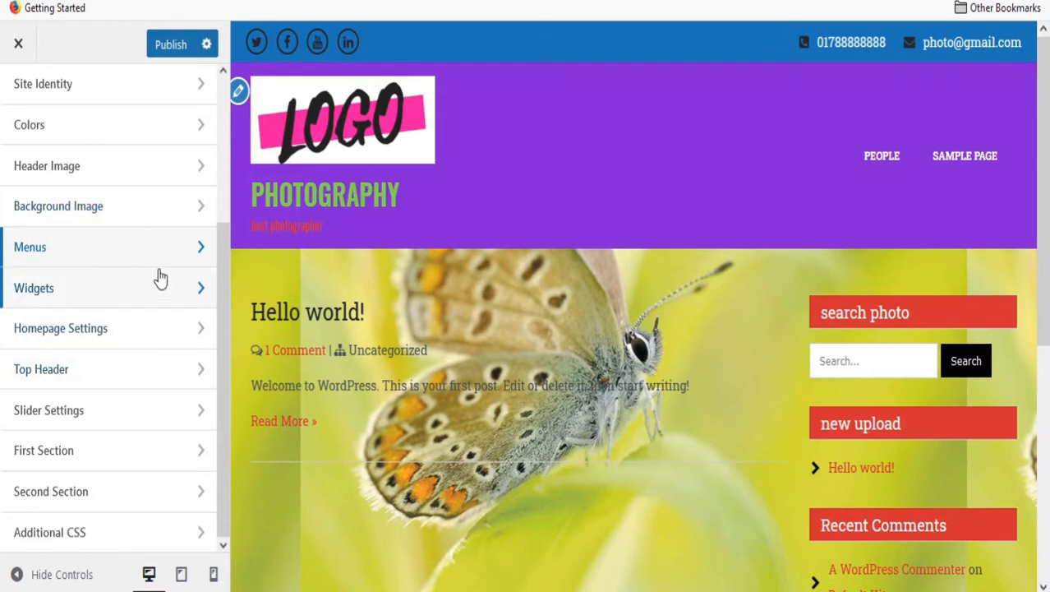
# Create a menu named 'new menu' assigned to the Primary Menu location and continue.
pyautogui.click(186, 250)
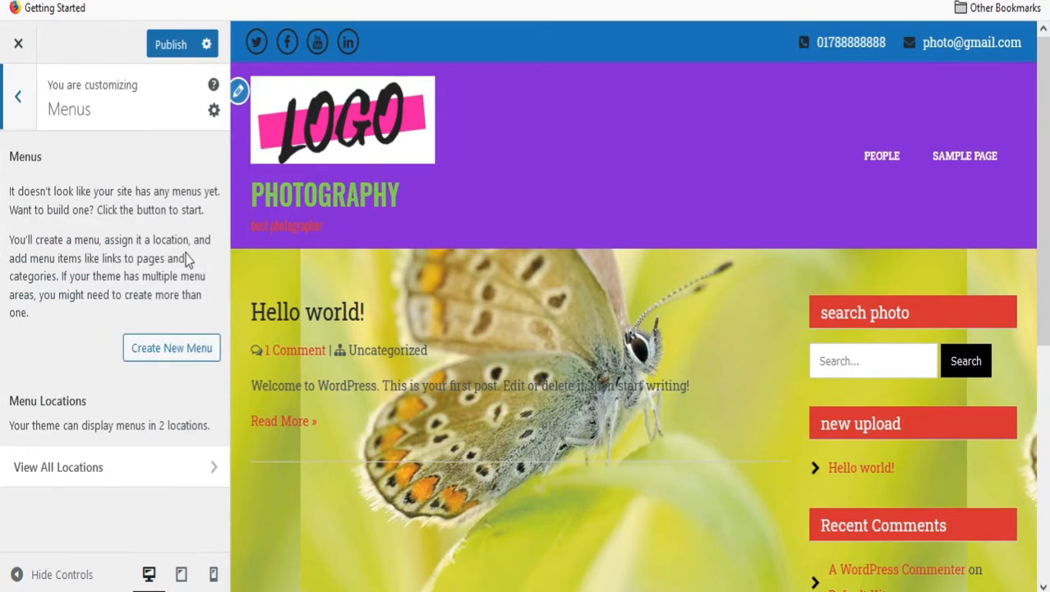
pyautogui.click(171, 347)
pyautogui.click(71, 192)
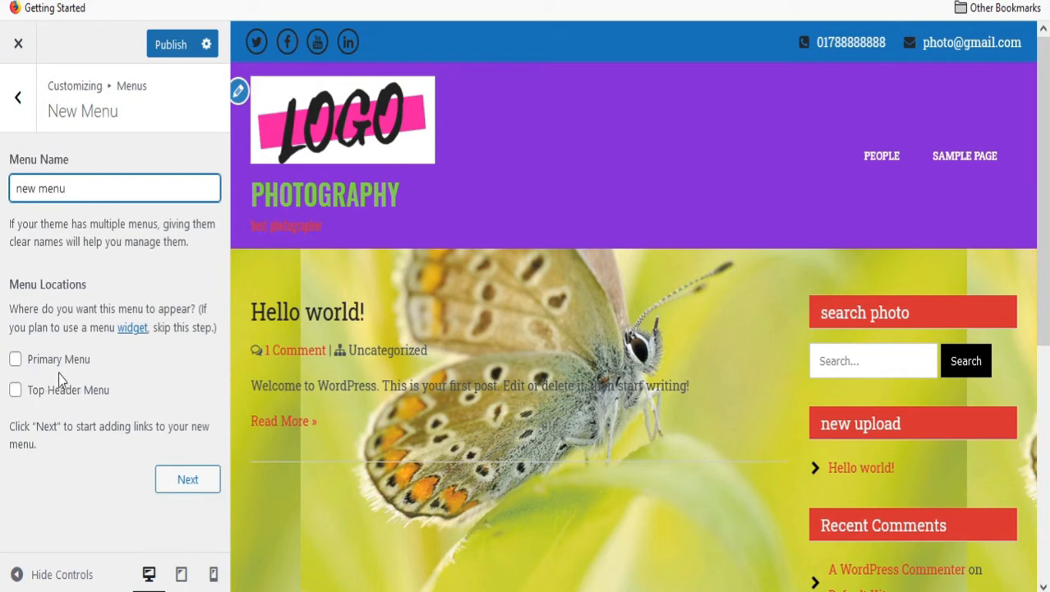
pyautogui.click(15, 358)
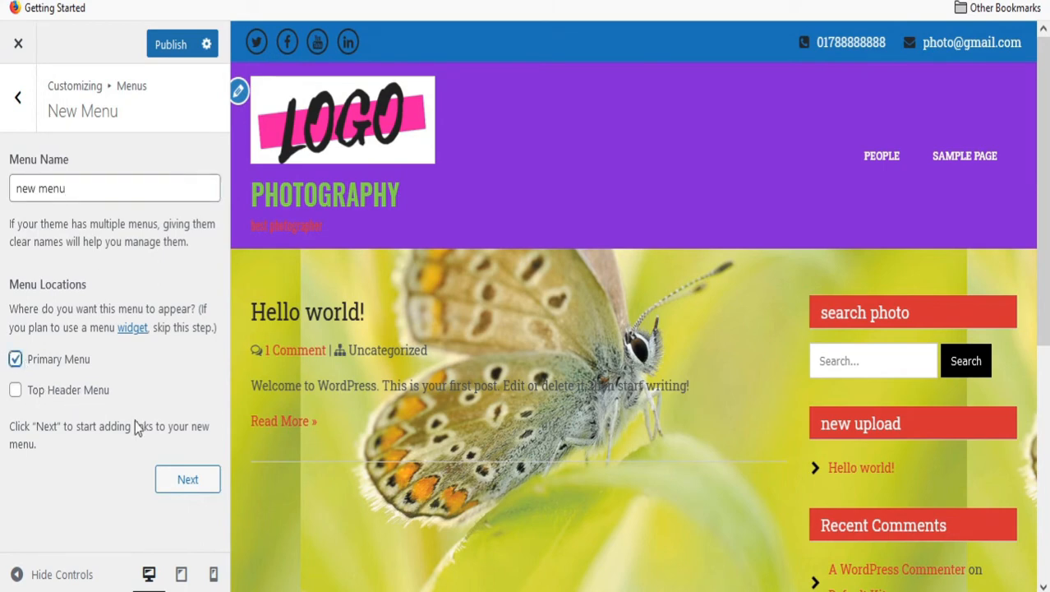
pyautogui.click(189, 480)
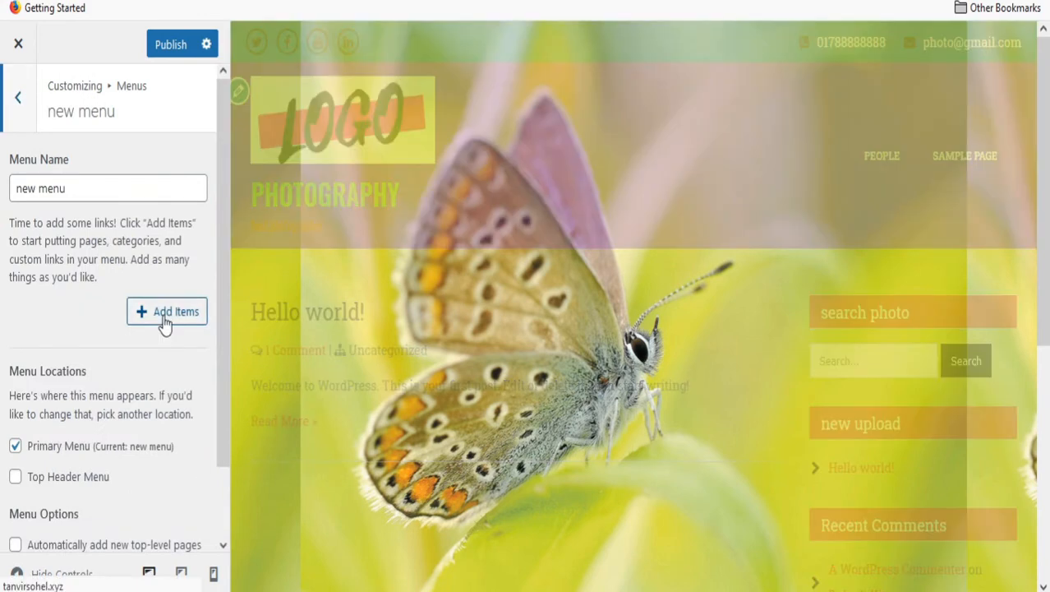
# Add the people, flowers, bird and wedding photo categories to the menu.
pyautogui.click(165, 313)
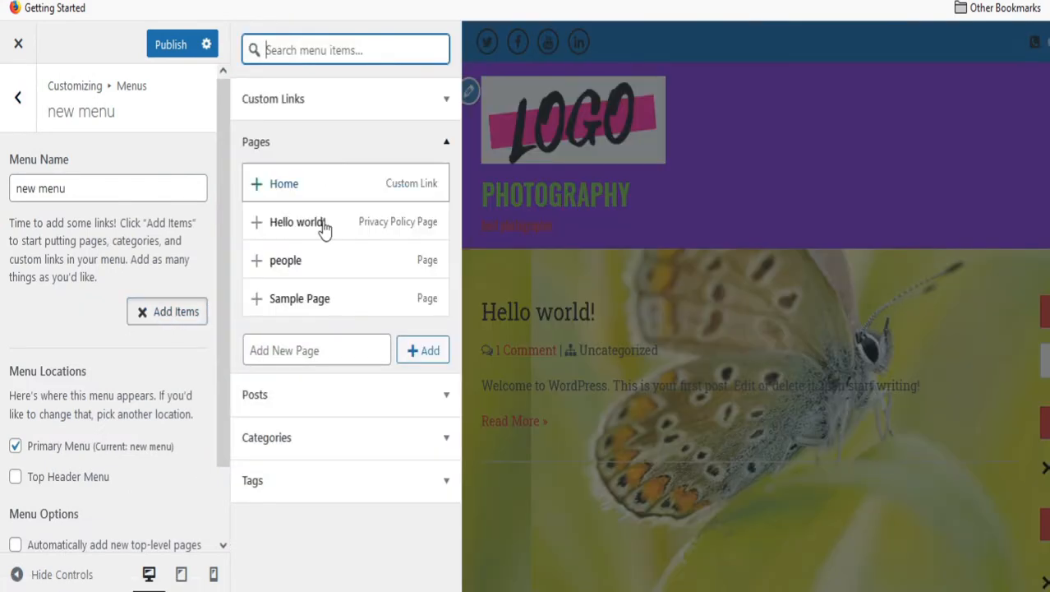
pyautogui.click(293, 439)
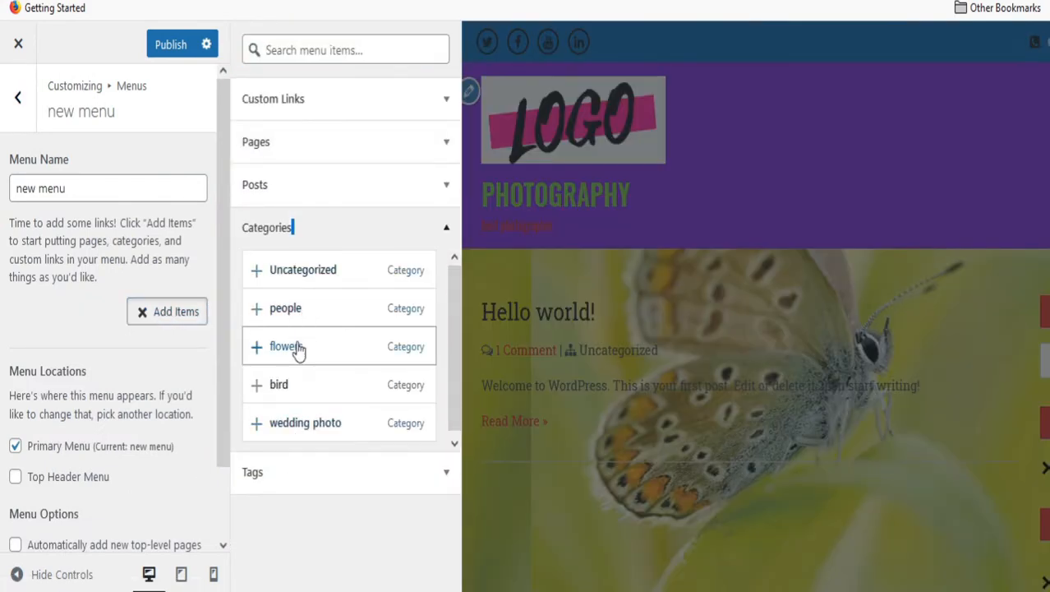
pyautogui.click(317, 308)
pyautogui.click(317, 347)
pyautogui.click(329, 384)
pyautogui.click(351, 427)
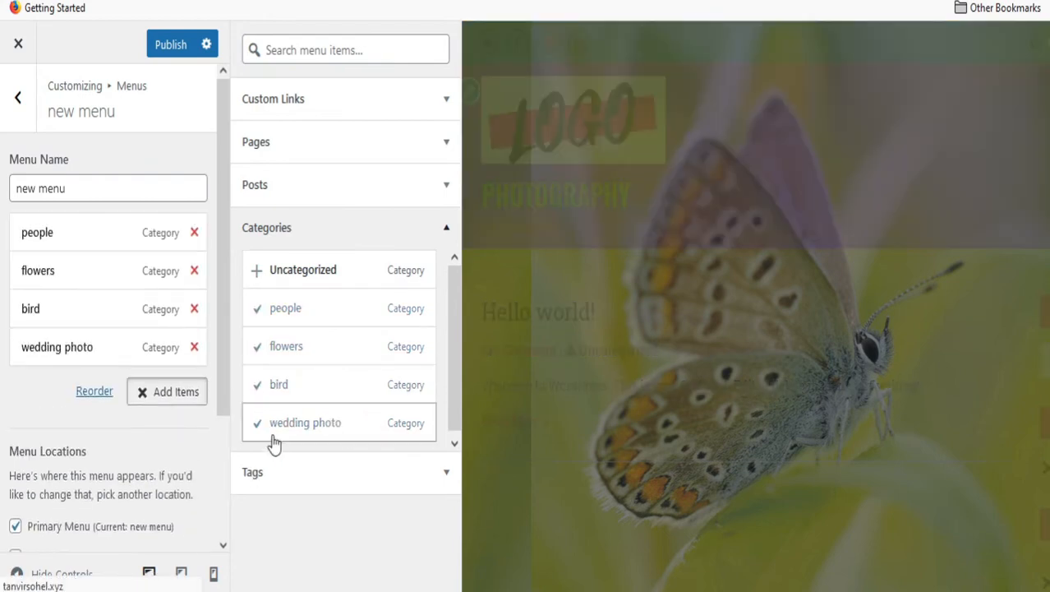
# Add the Home page link, move it to the top, and publish the menu.
pyautogui.click(321, 159)
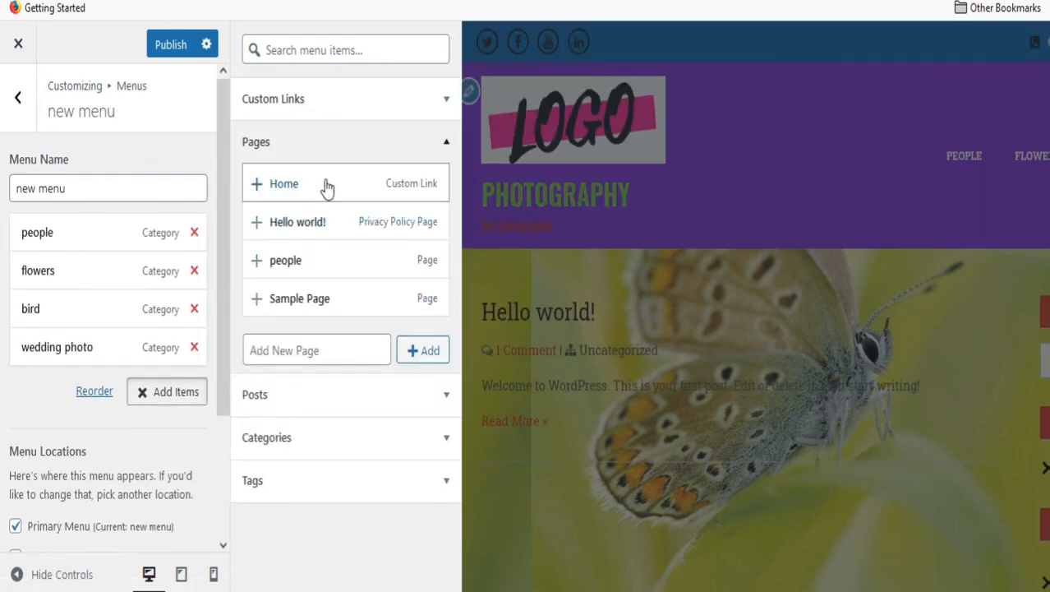
pyautogui.click(326, 186)
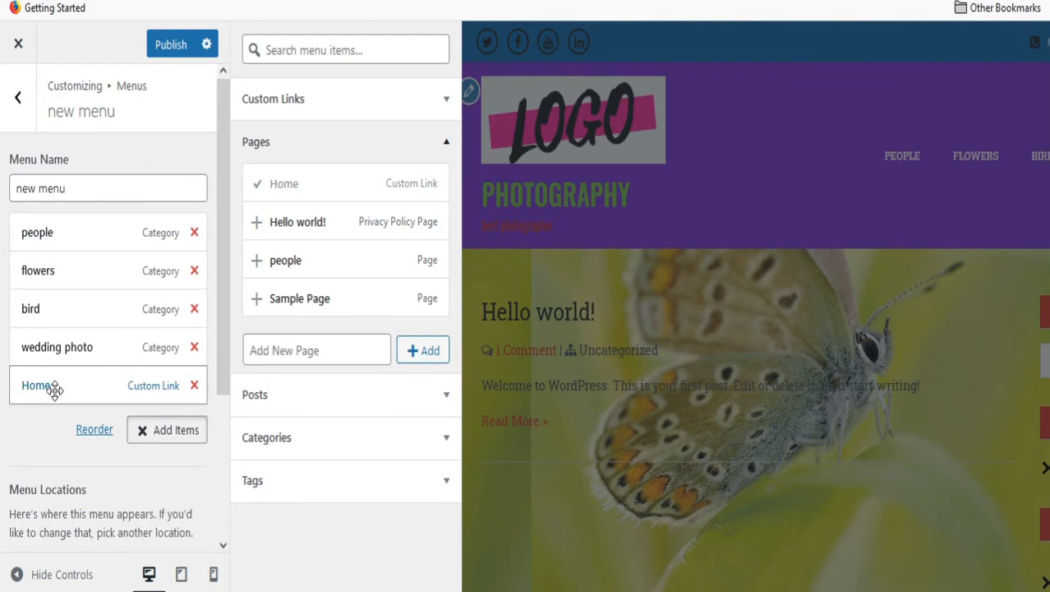
pyautogui.moveTo(54, 385); pyautogui.dragTo(57, 240)
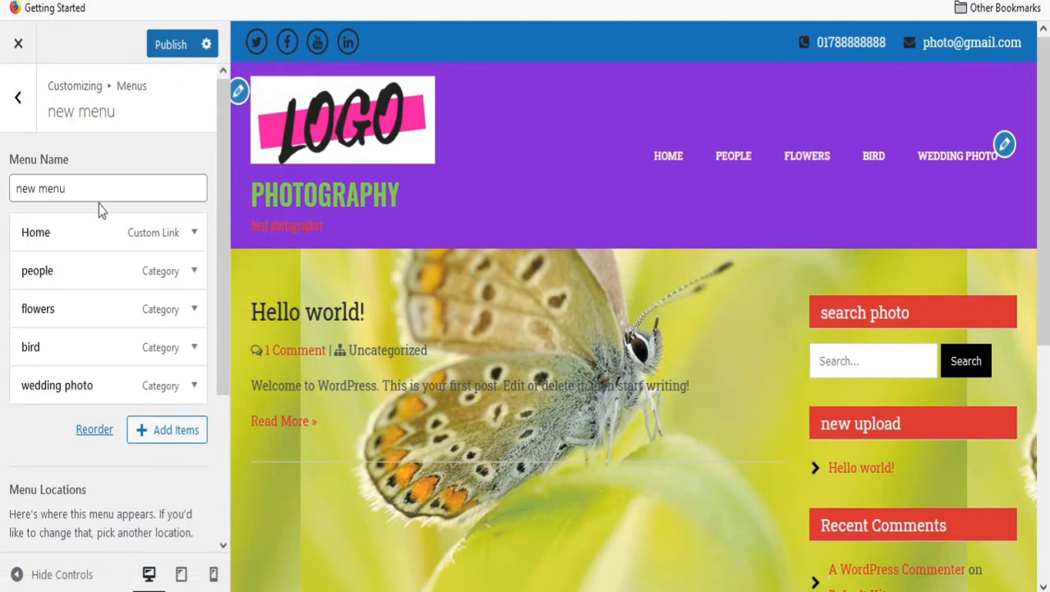
pyautogui.click(179, 48)
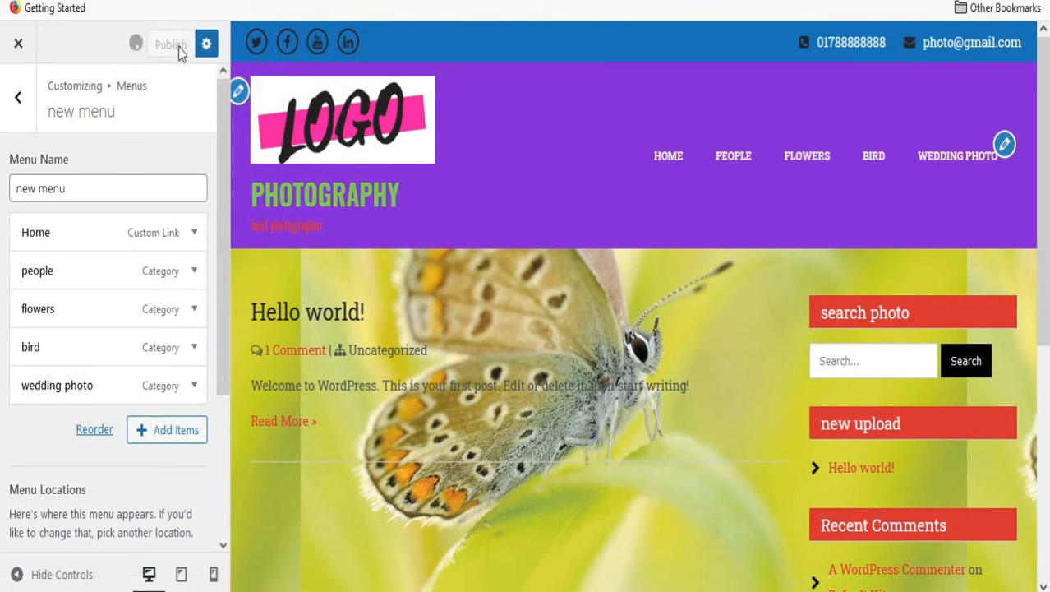
pyautogui.click(20, 114)
# View the live site to check the new menu.
pyautogui.moveTo(73, 41)
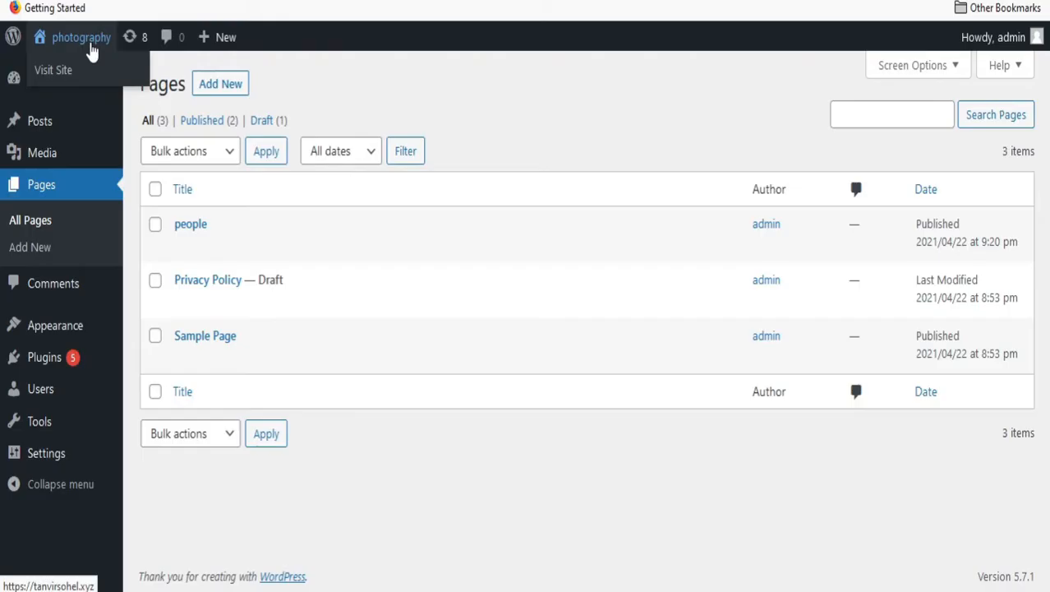
pyautogui.click(54, 71)
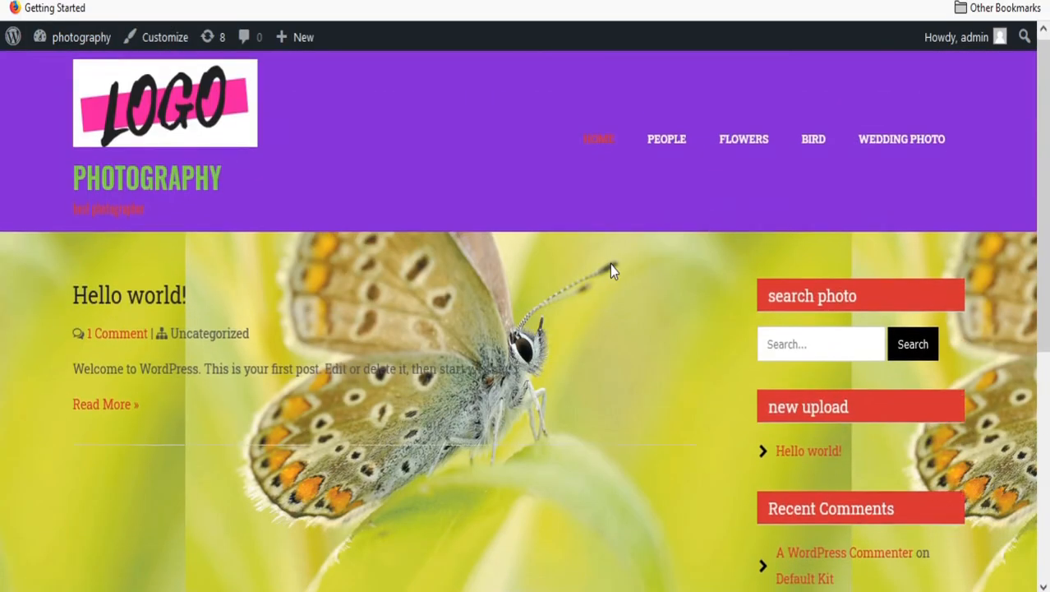
pyautogui.scroll(-3, 610, 263)
pyautogui.scroll(3, 527, 260)
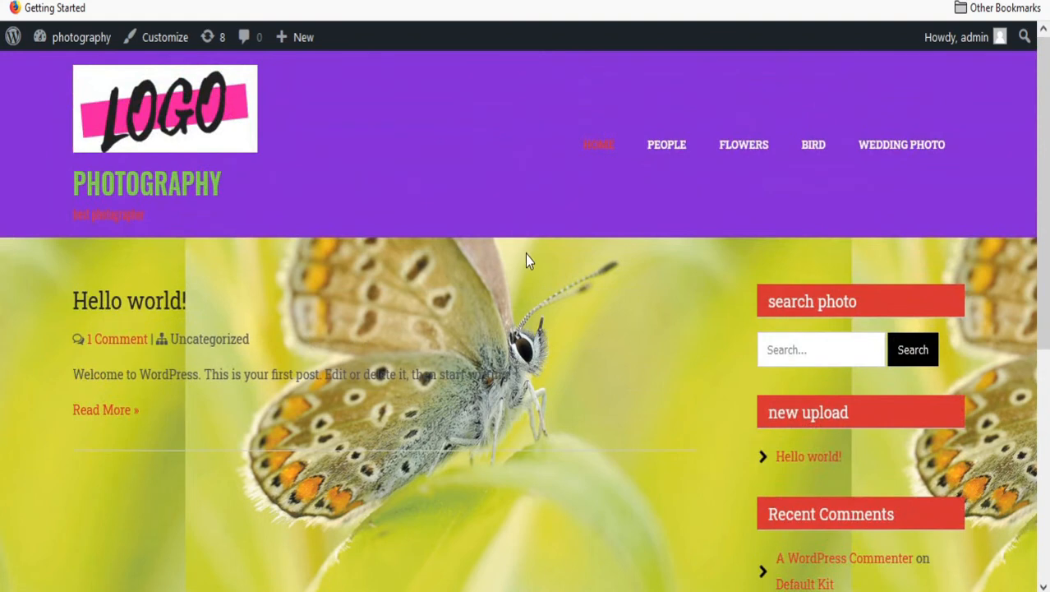
# Create a new post titled 'people' and publish it.
pyautogui.moveTo(47, 43)
pyautogui.click(49, 72)
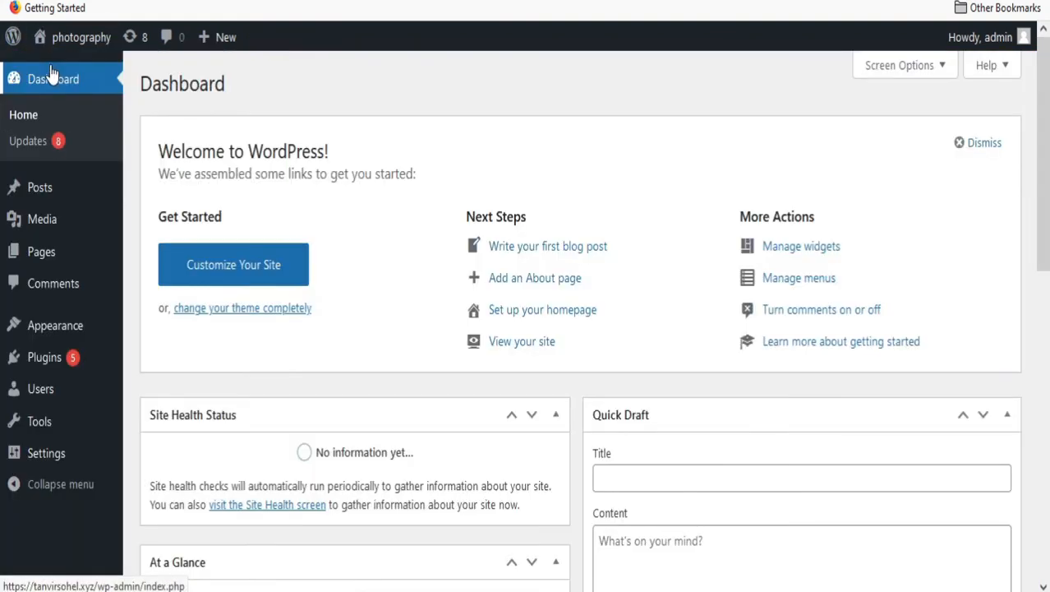
pyautogui.moveTo(37, 196)
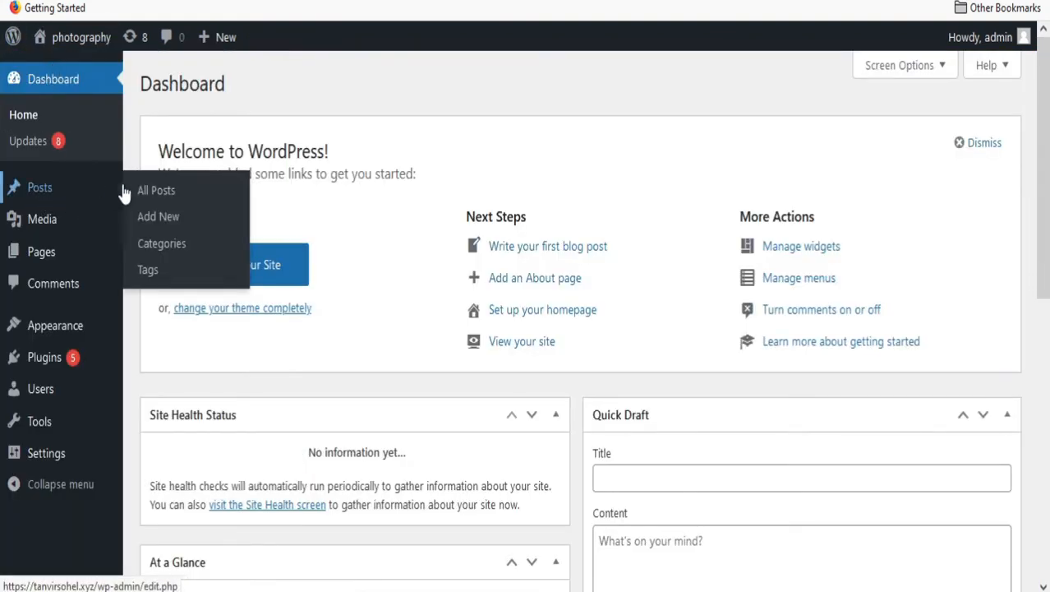
pyautogui.click(157, 216)
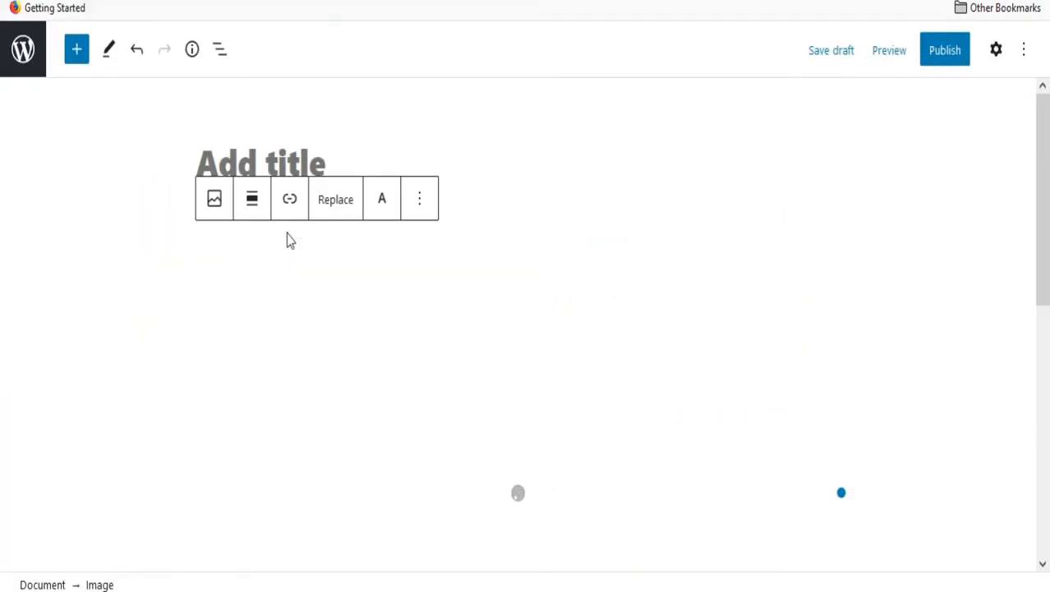
pyautogui.write('people')
pyautogui.click(943, 50)
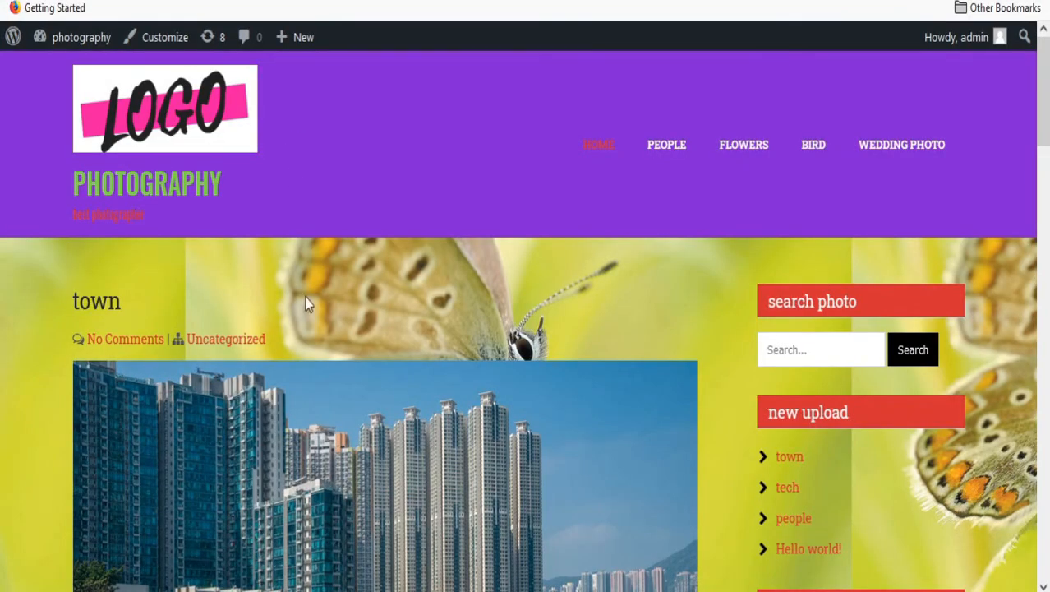
# Scroll through the published posts on the live photography site.
pyautogui.scroll(-15, 305, 304)
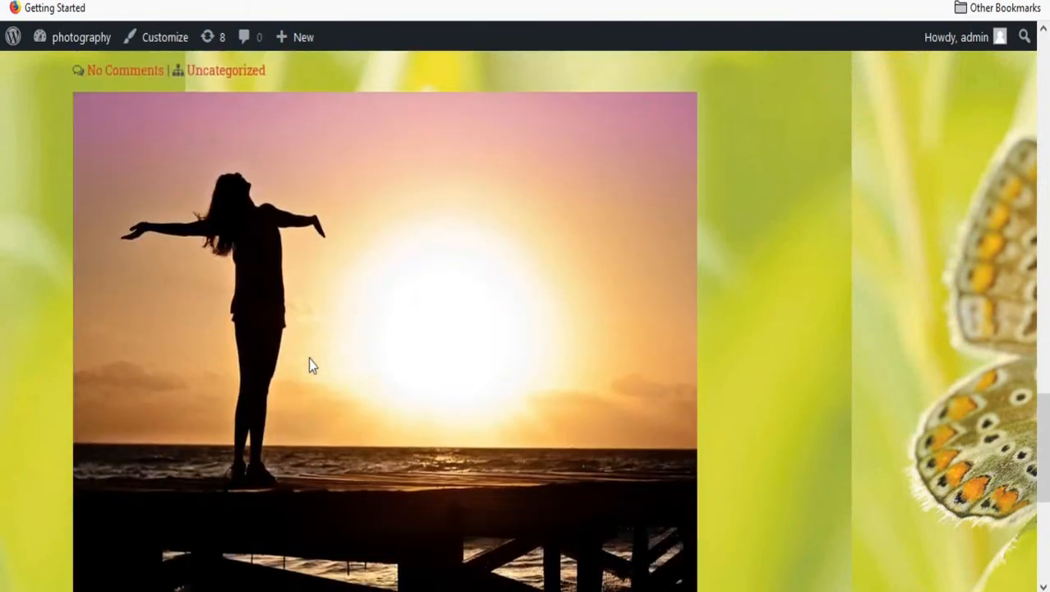
pyautogui.scroll(-5, 311, 365)
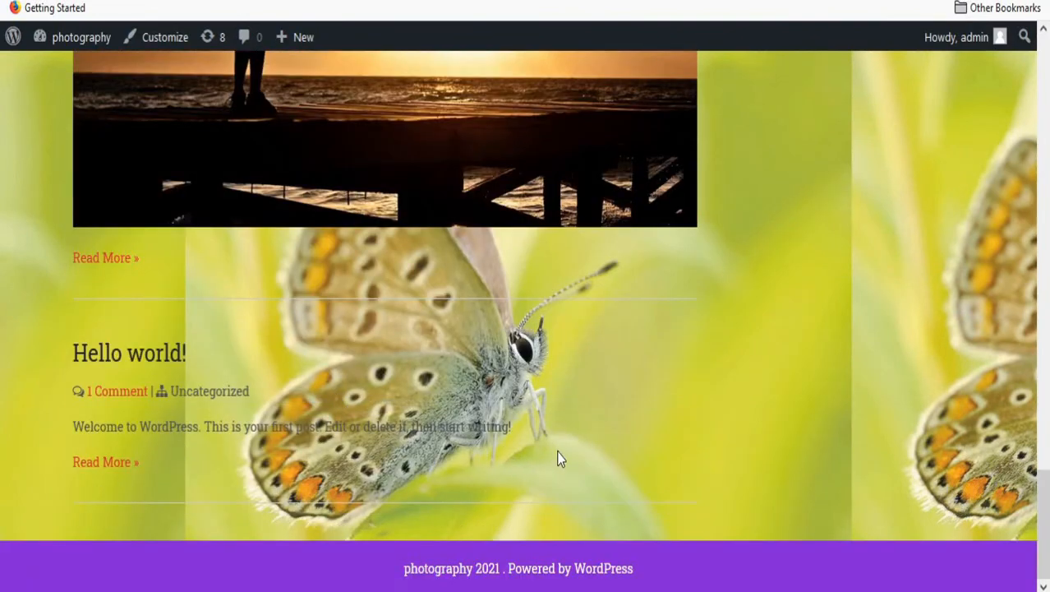
pyautogui.scroll(20, 415, 272)
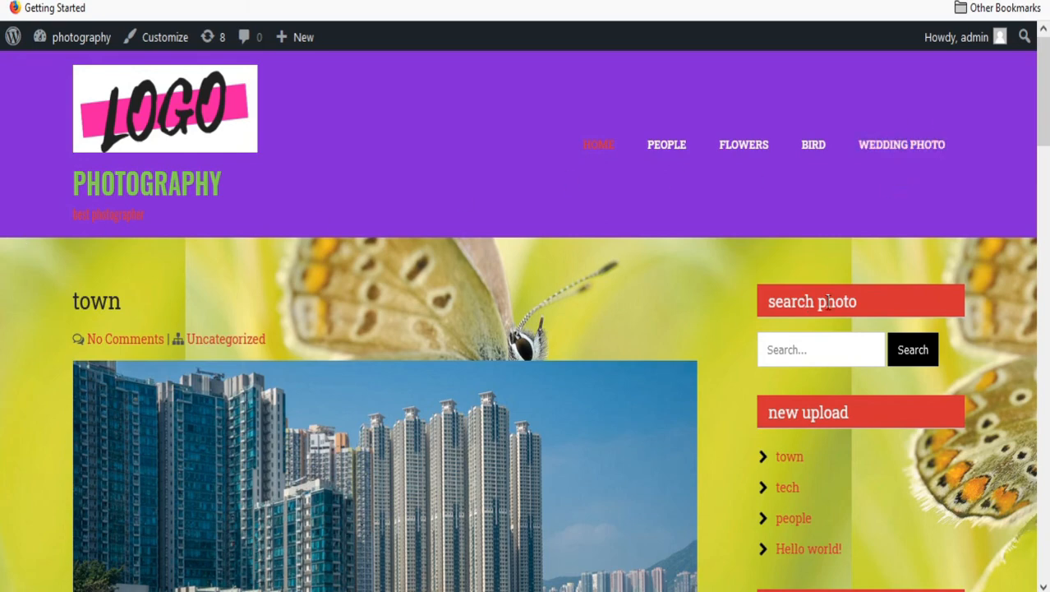
pyautogui.scroll(-5, 420, 349)
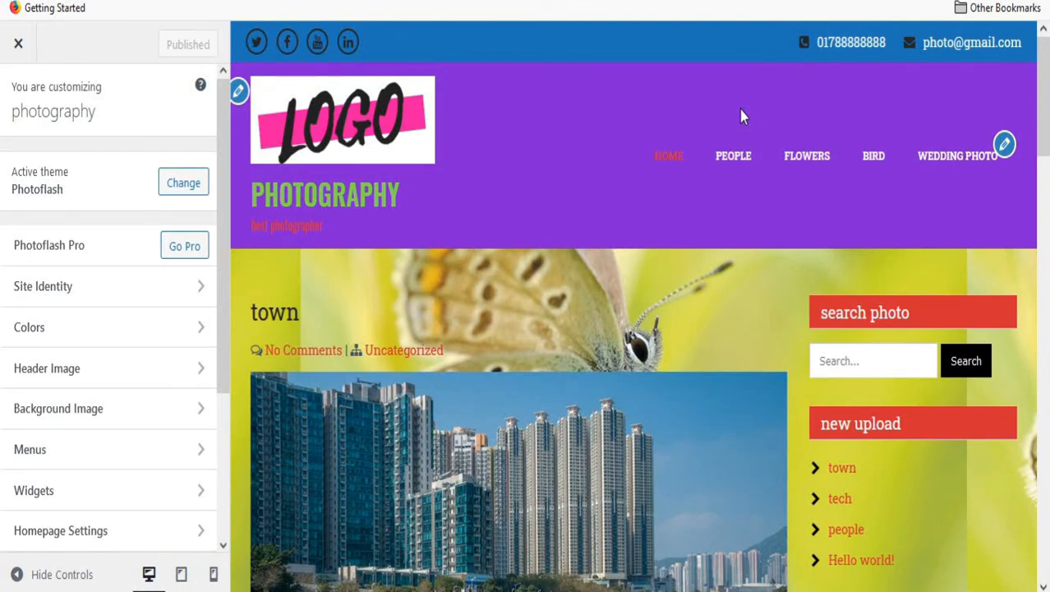
# Review the Site Identity settings in the Customizer.
pyautogui.click(75, 294)
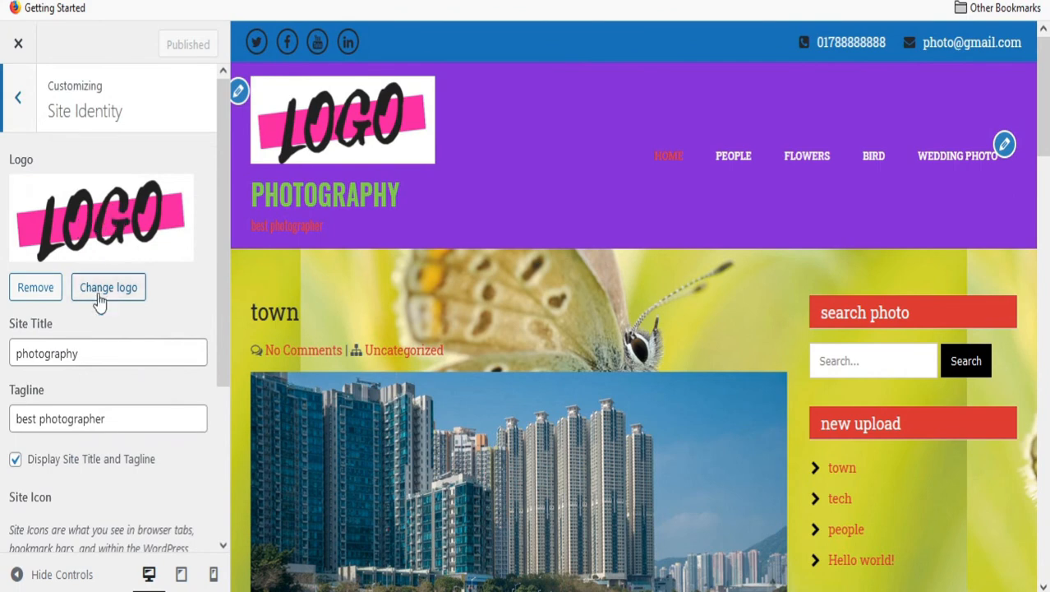
pyautogui.scroll(-3, 107, 433)
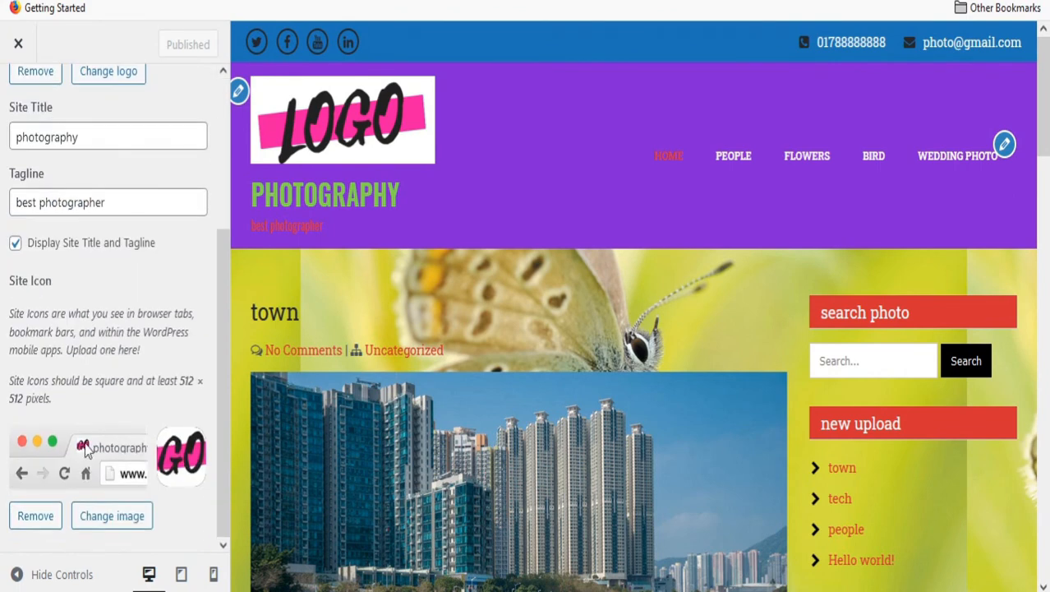
pyautogui.scroll(3, 131, 327)
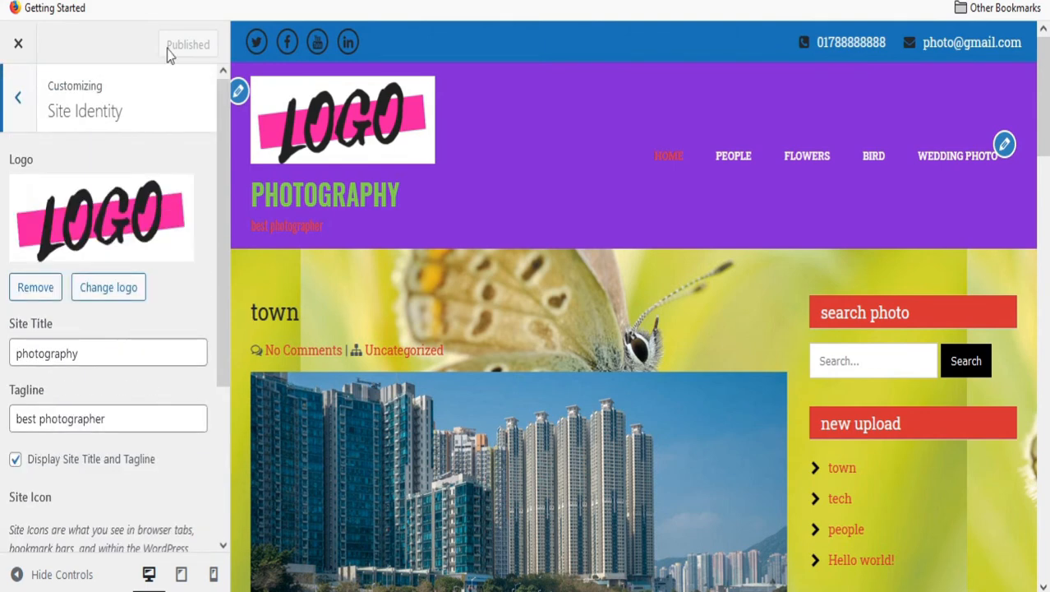
pyautogui.click(17, 97)
# Look through the Colors settings, then bring up the Header Image panel.
pyautogui.click(81, 328)
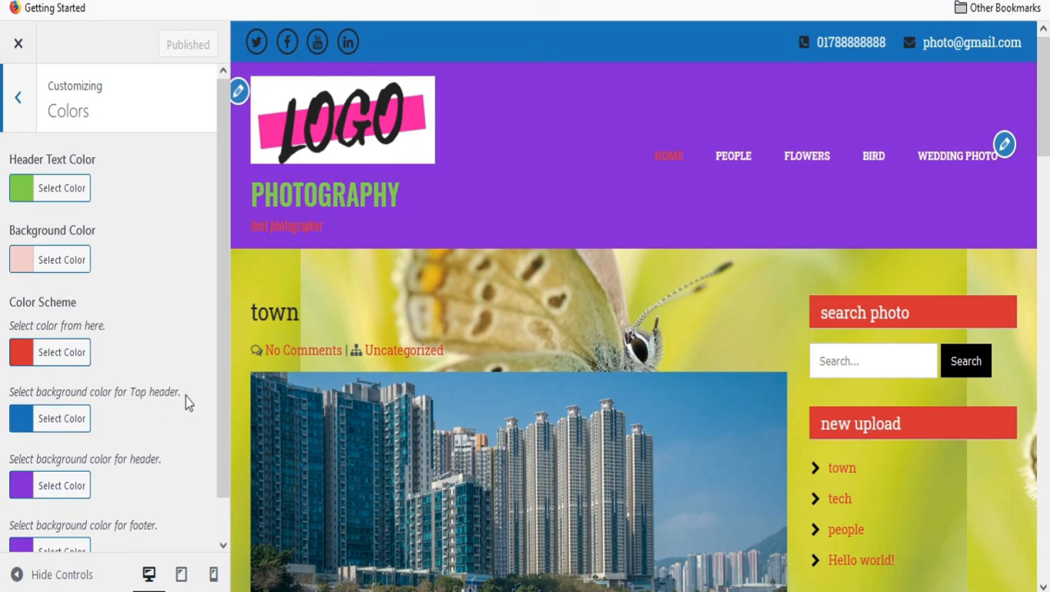
pyautogui.scroll(-1, 90, 435)
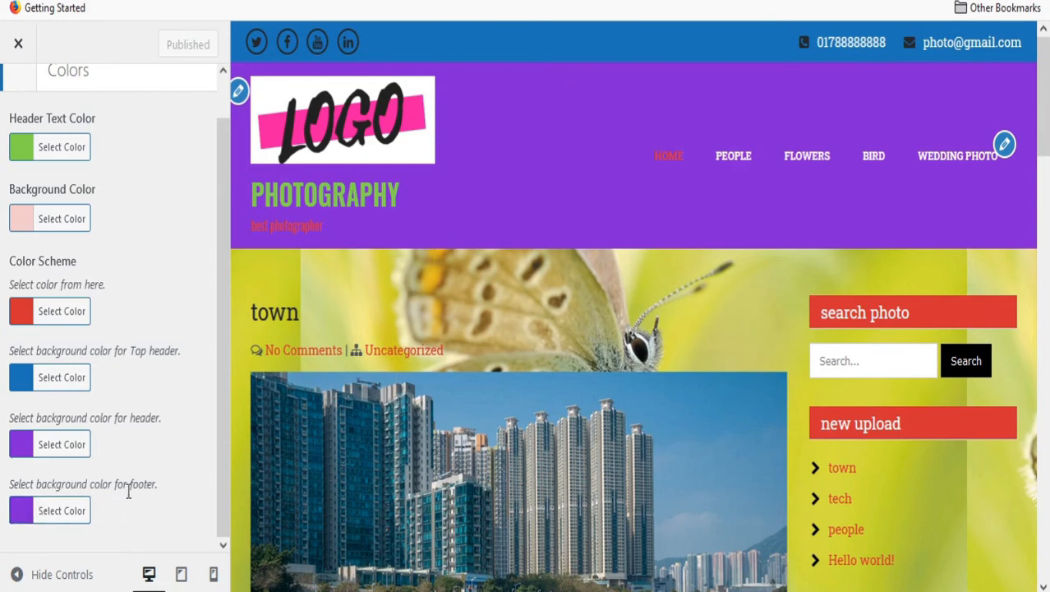
pyautogui.scroll(-15, 518, 536)
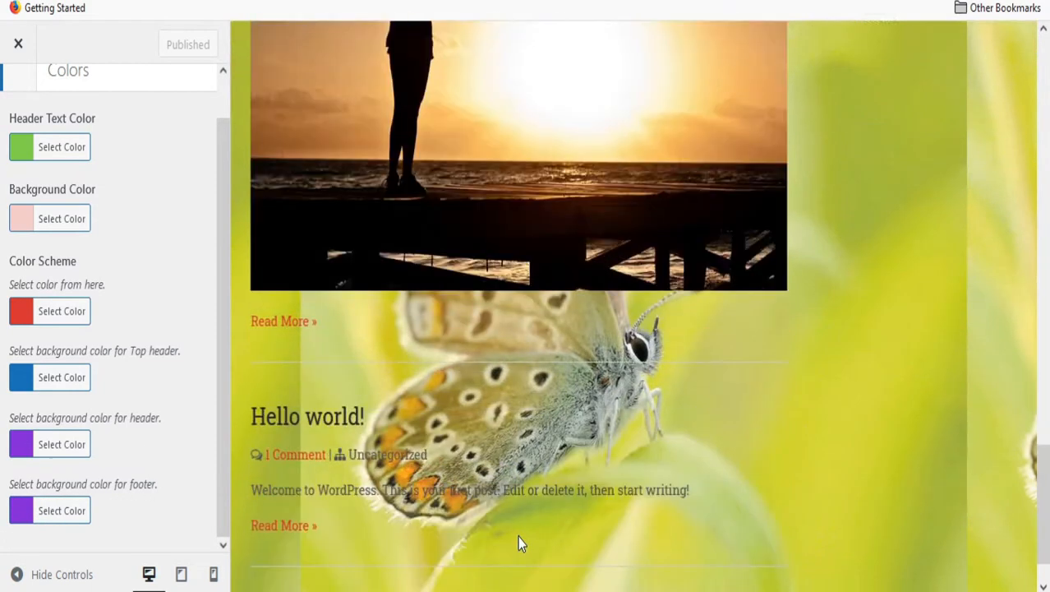
pyautogui.press('Escape')
pyautogui.click(141, 382)
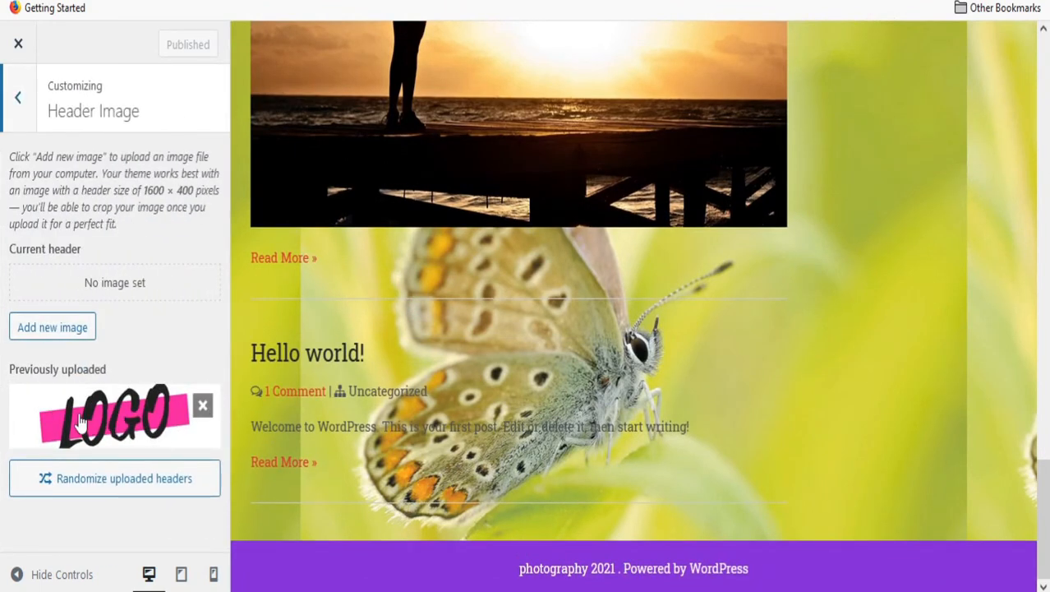
# Check the Background Image settings.
pyautogui.scroll(15, 405, 196)
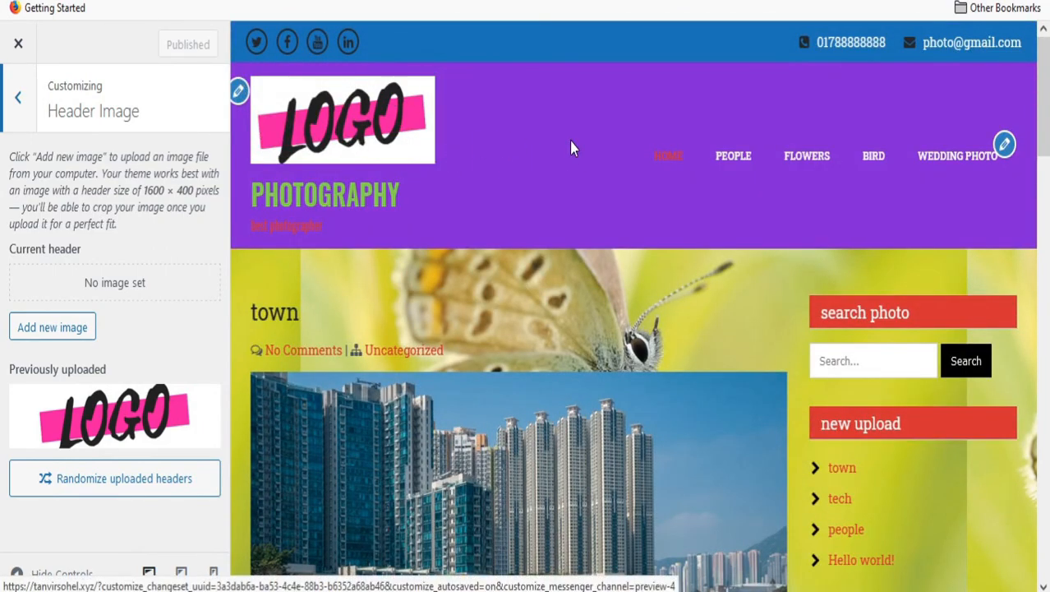
pyautogui.click(19, 100)
pyautogui.click(100, 412)
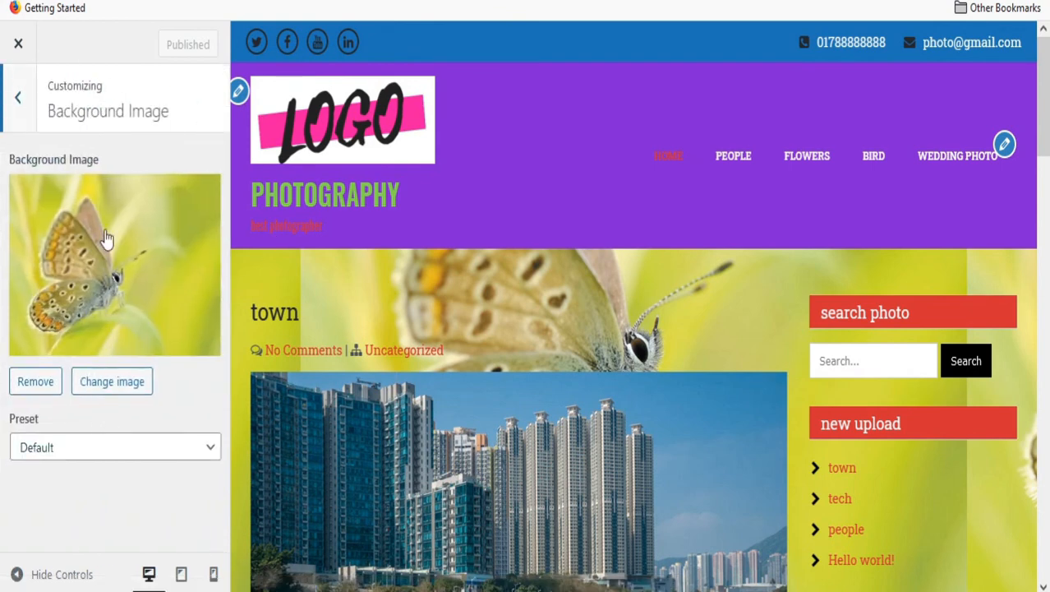
pyautogui.click(16, 95)
# Review the items in 'new menu', then show the Blog Sidebar widgets.
pyautogui.click(150, 465)
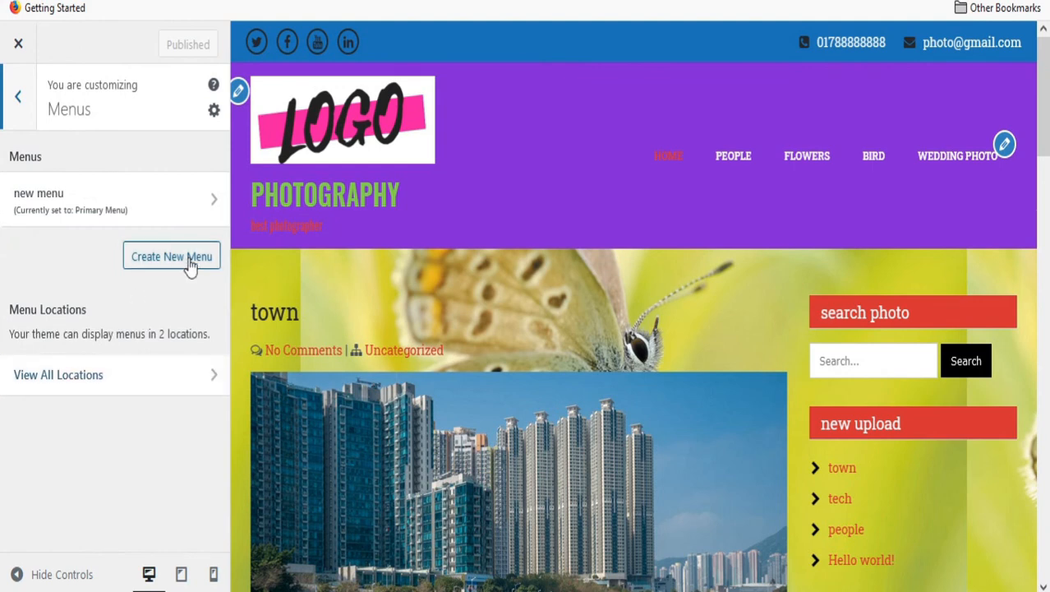
pyautogui.click(220, 204)
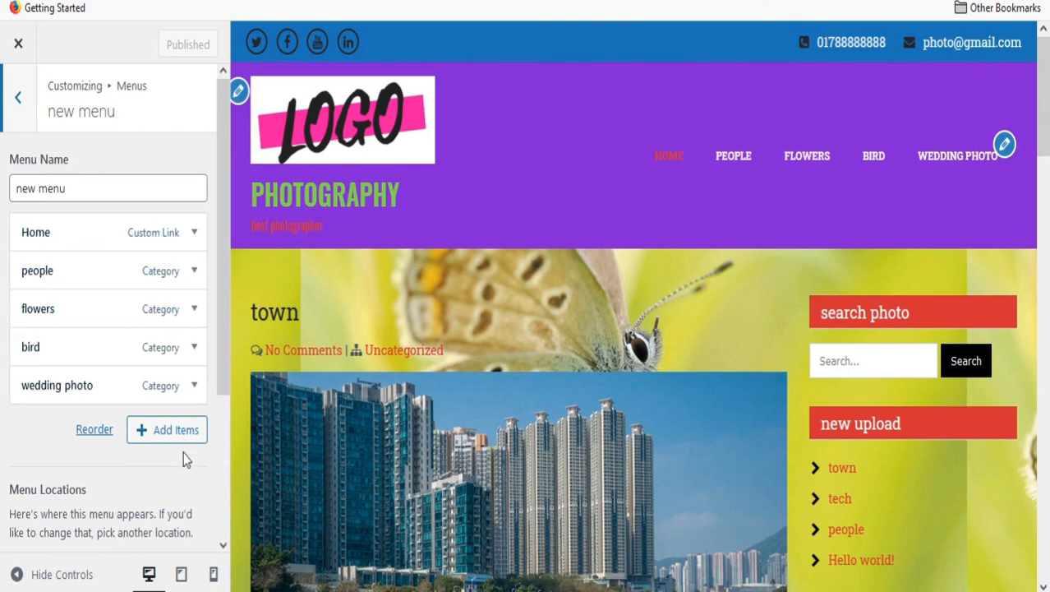
pyautogui.click(19, 123)
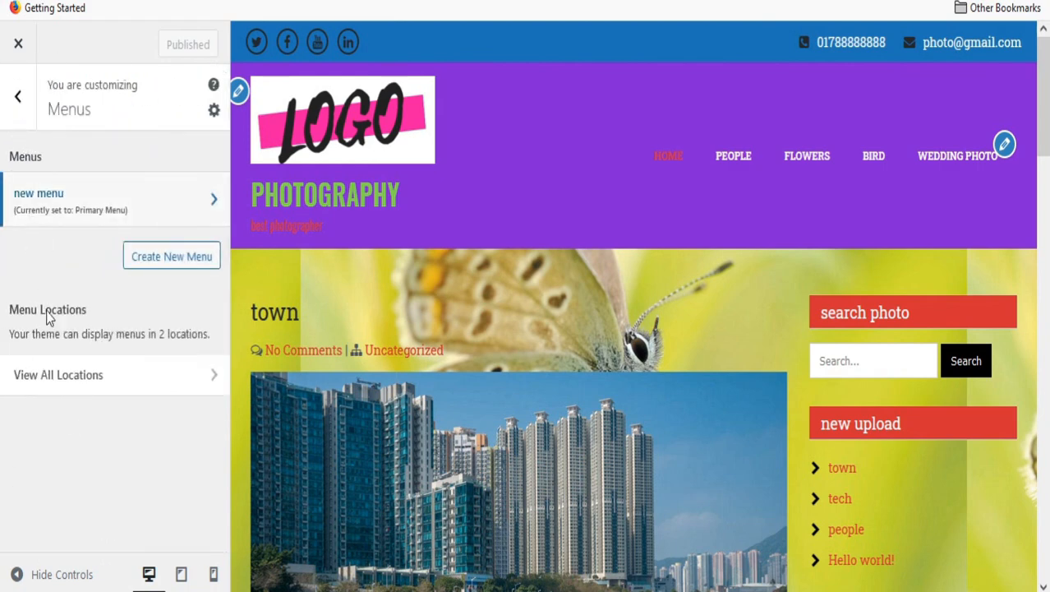
pyautogui.click(19, 106)
pyautogui.scroll(-2, 85, 446)
pyautogui.click(103, 403)
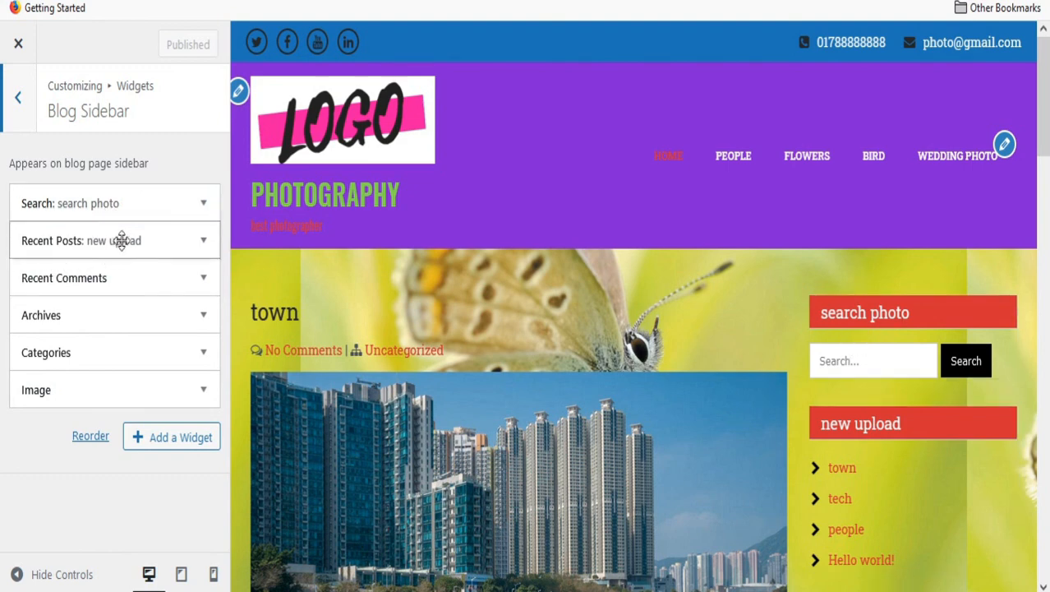
# Scroll the preview to check the Blog Sidebar widgets, then leave the list.
pyautogui.scroll(-2, 875, 441)
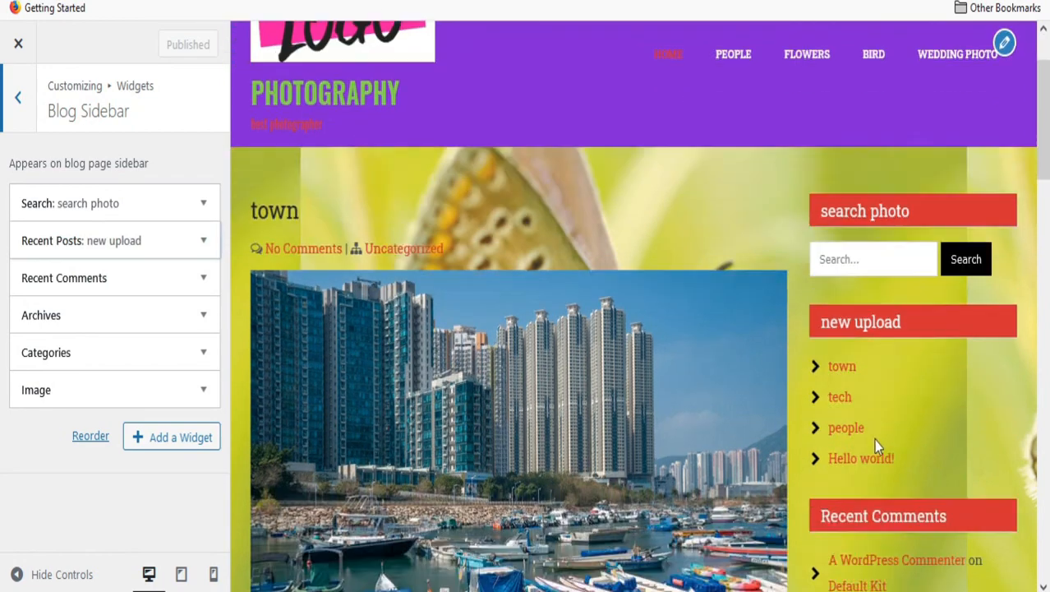
pyautogui.scroll(-2, 873, 444)
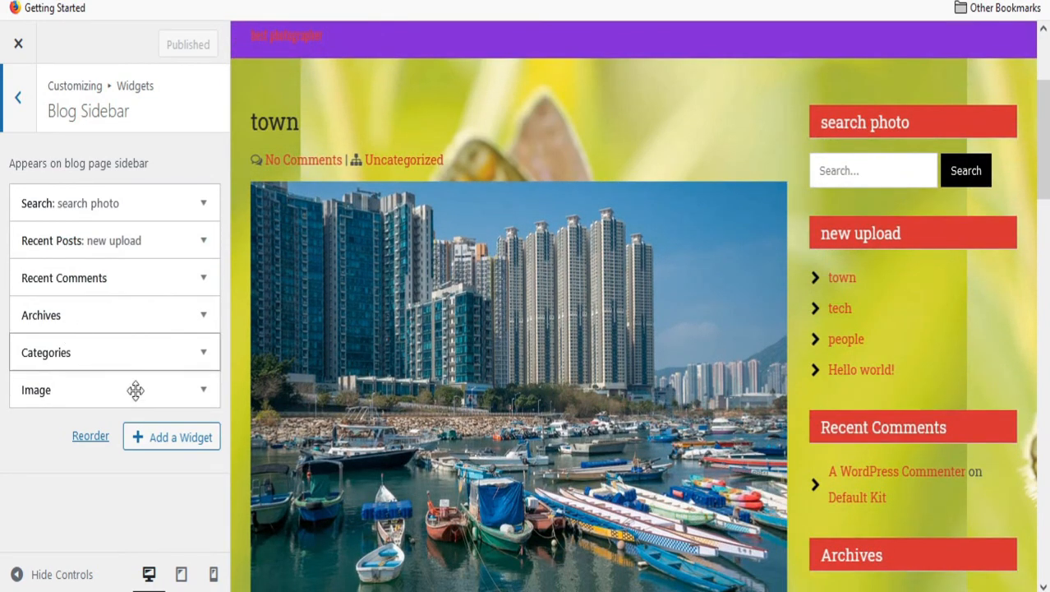
pyautogui.scroll(-12, 560, 442)
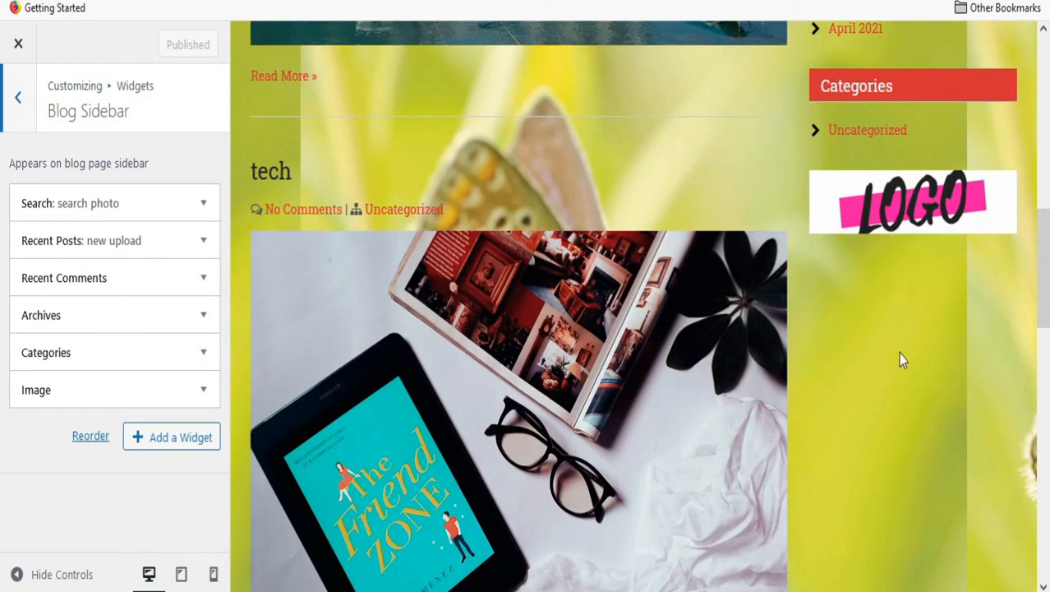
pyautogui.click(17, 102)
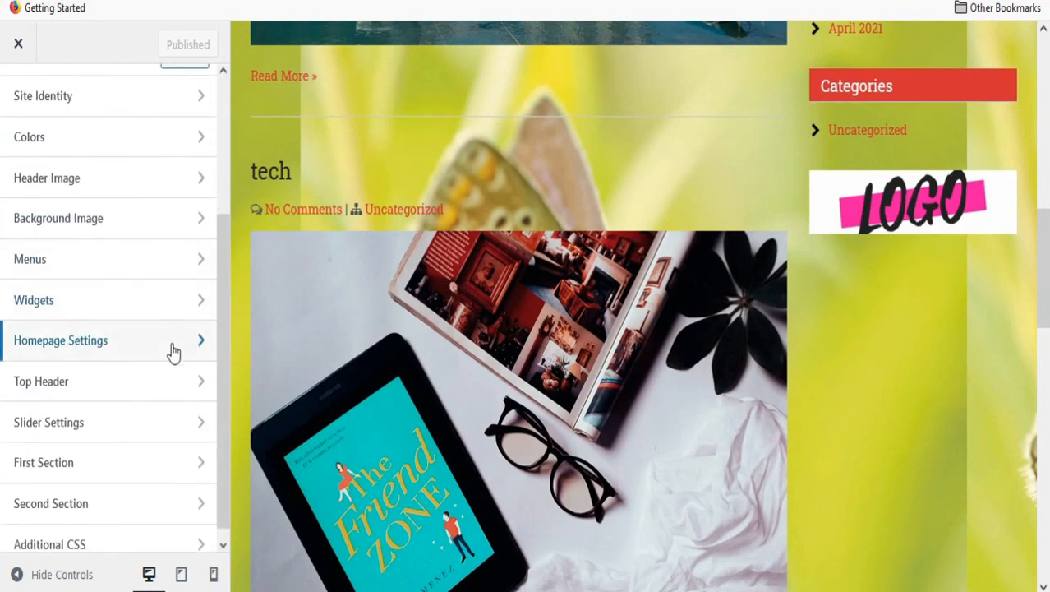
# Check the Homepage Settings and return to the Customizer's main panel.
pyautogui.click(147, 356)
pyautogui.click(31, 109)
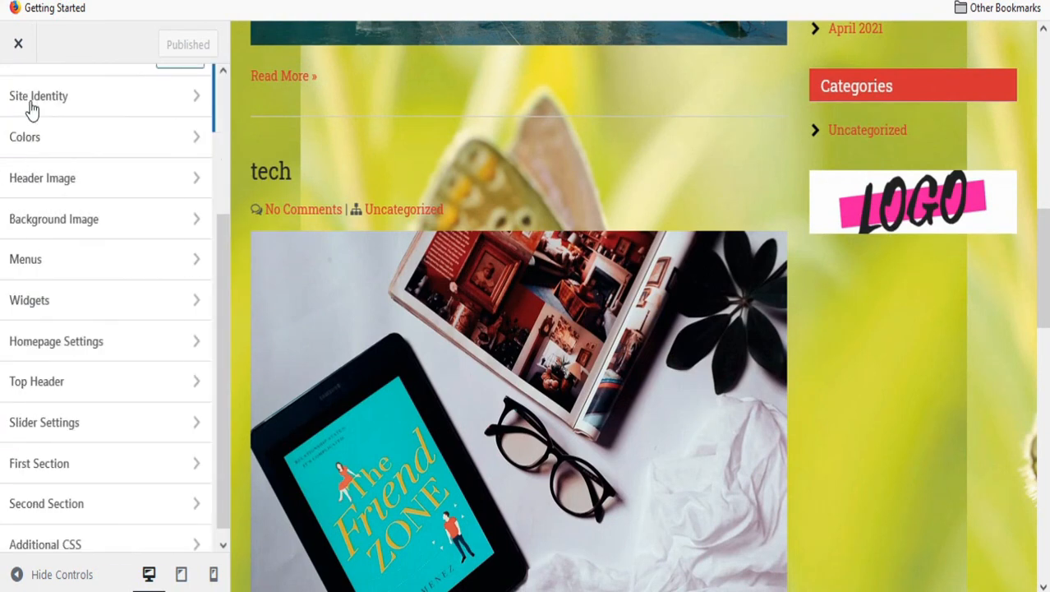
pyautogui.scroll(-1, 82, 415)
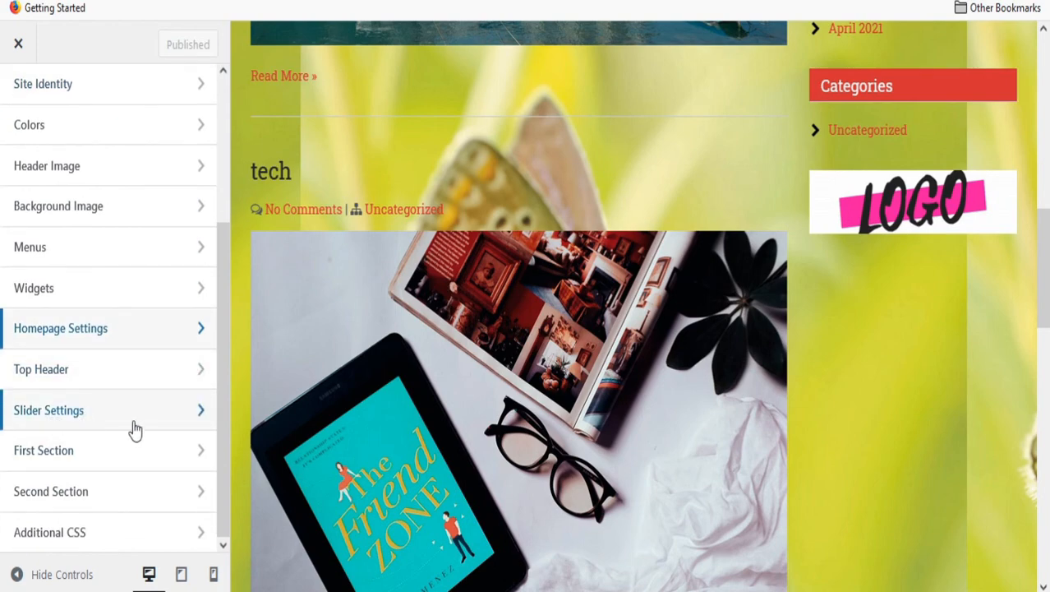
pyautogui.scroll(3, 134, 429)
pyautogui.scroll(-3, 115, 411)
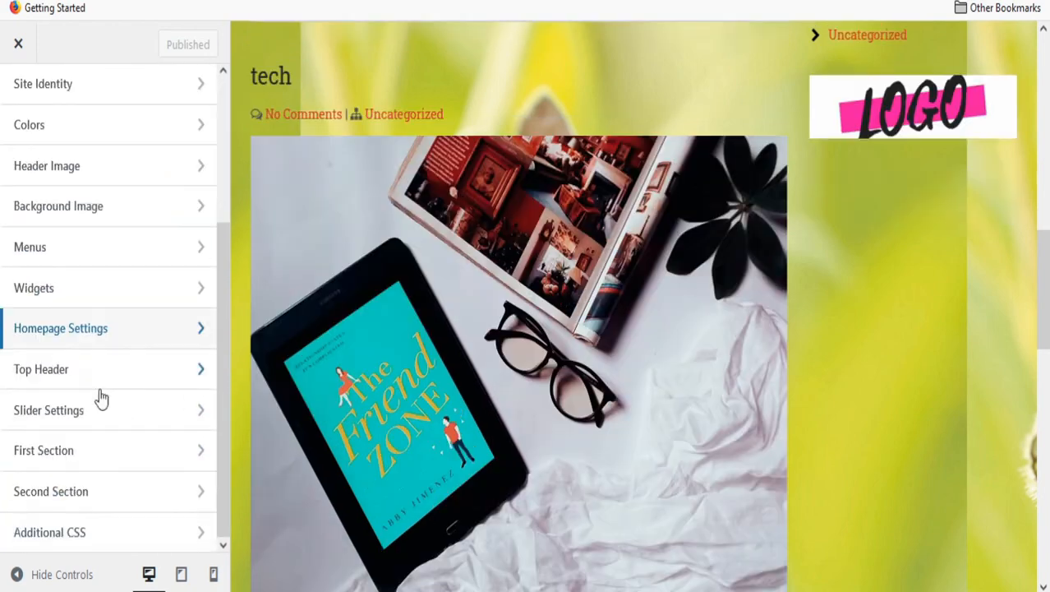
pyautogui.scroll(3, 82, 313)
pyautogui.scroll(2, 694, 234)
pyautogui.scroll(3, 712, 237)
pyautogui.scroll(-3, 712, 237)
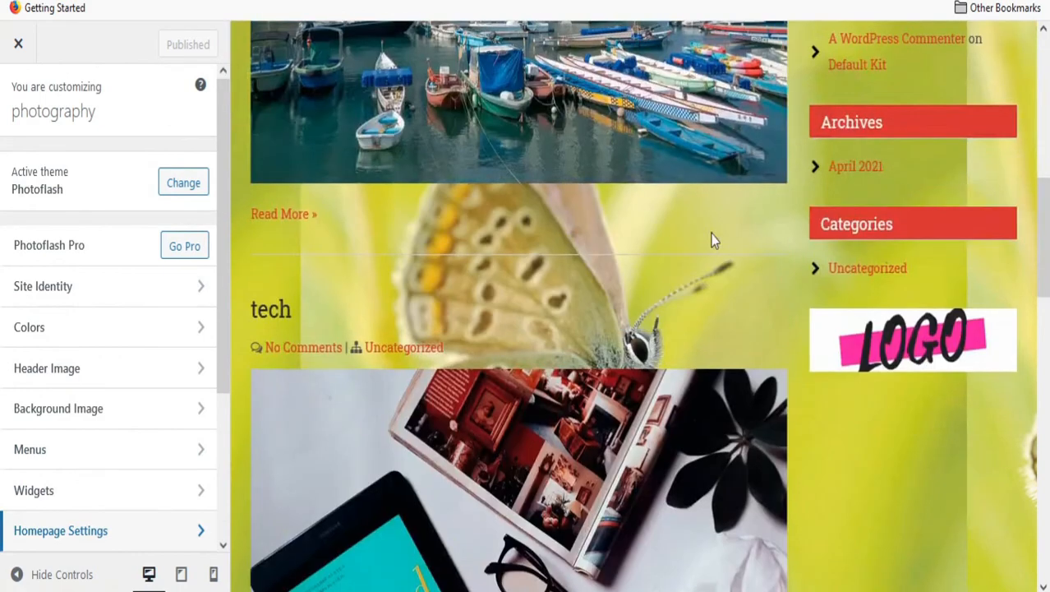
pyautogui.scroll(3, 579, 193)
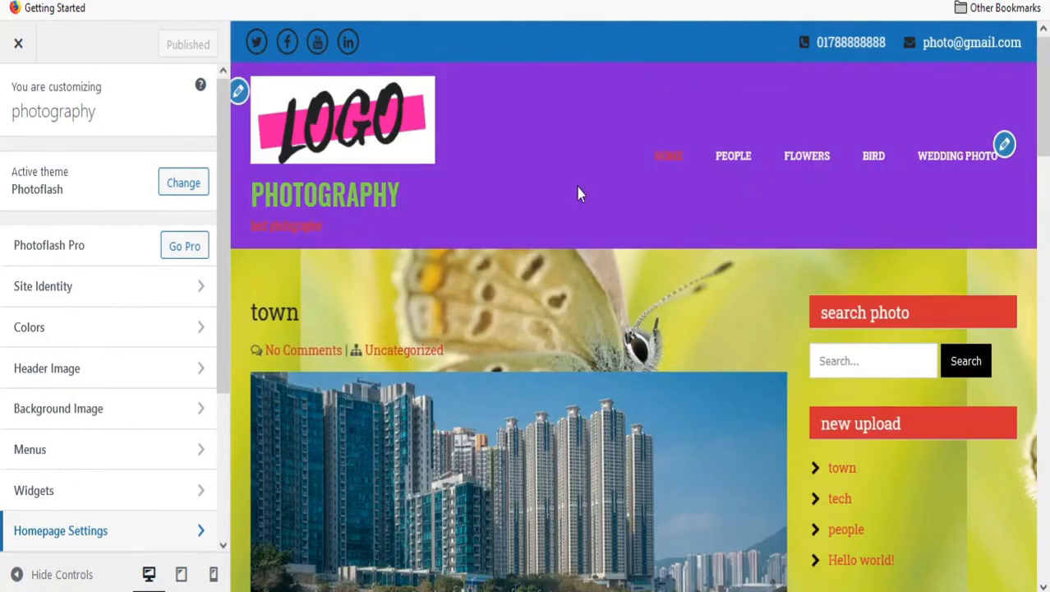
# Close the Customizer and scroll the live photography site.
pyautogui.click(20, 49)
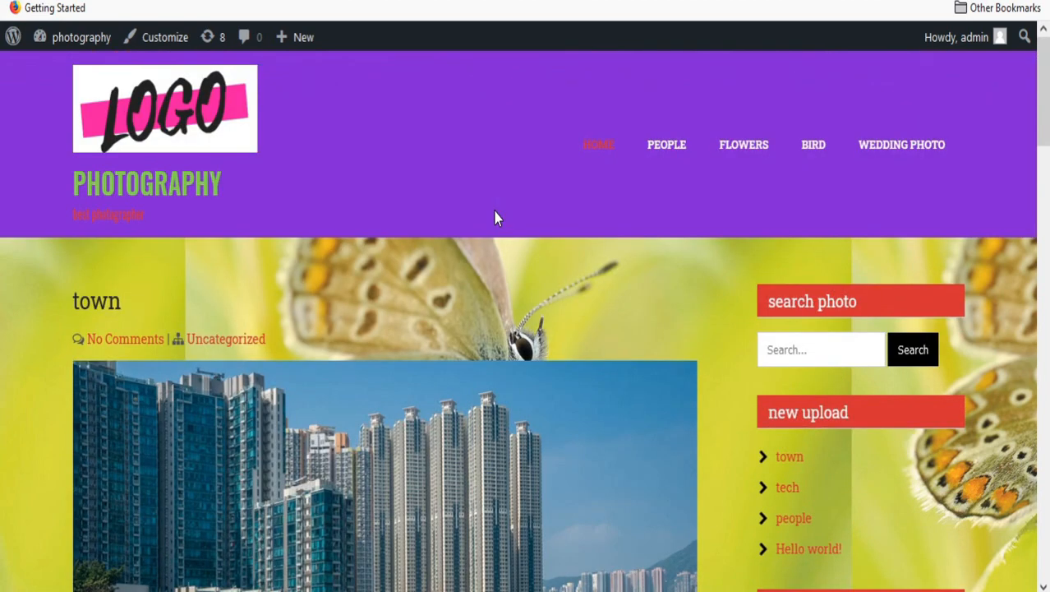
pyautogui.scroll(-20, 530, 173)
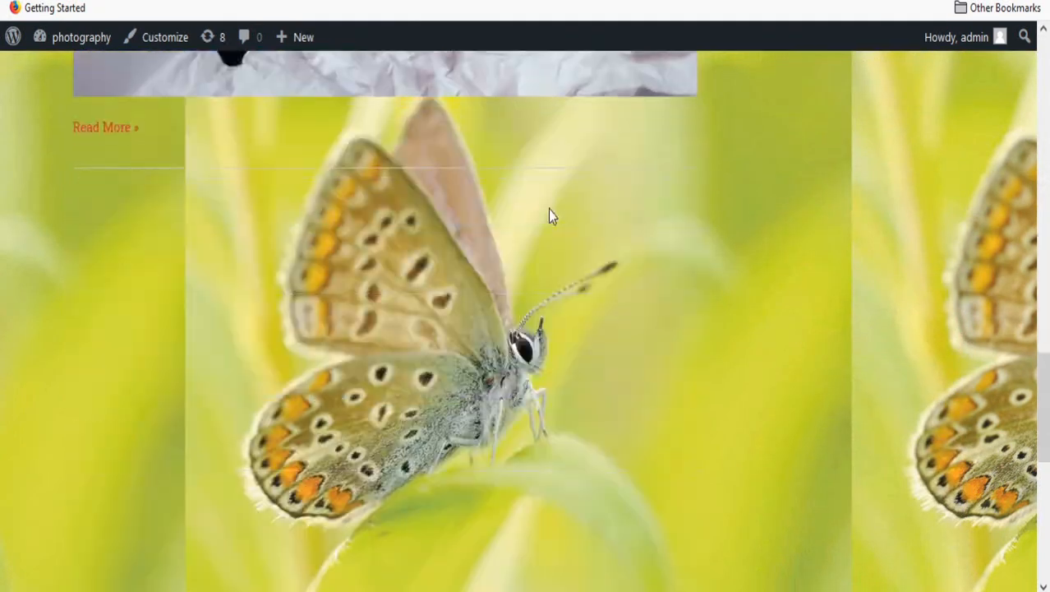